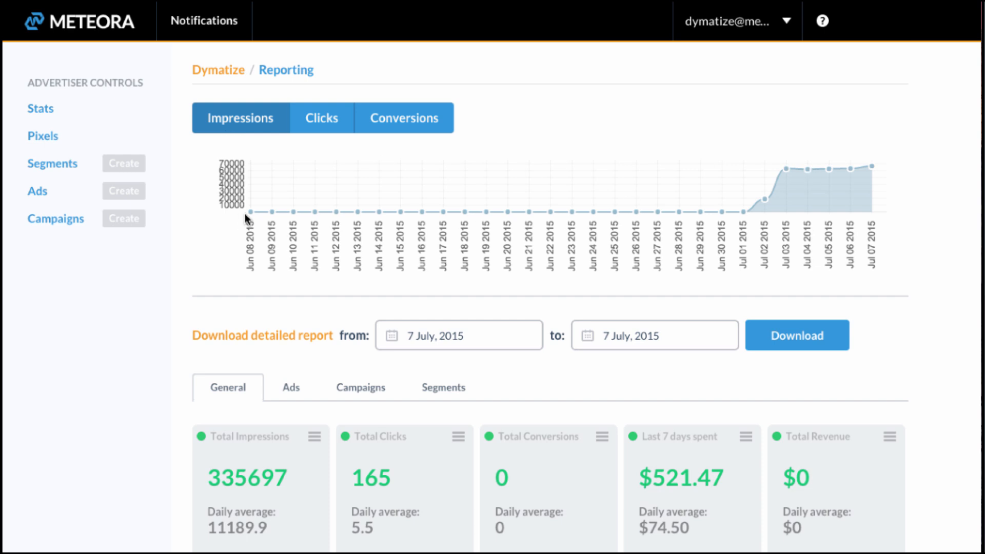
Step: Switch the reporting chart to daily clicks and back to impressions
click(332, 122)
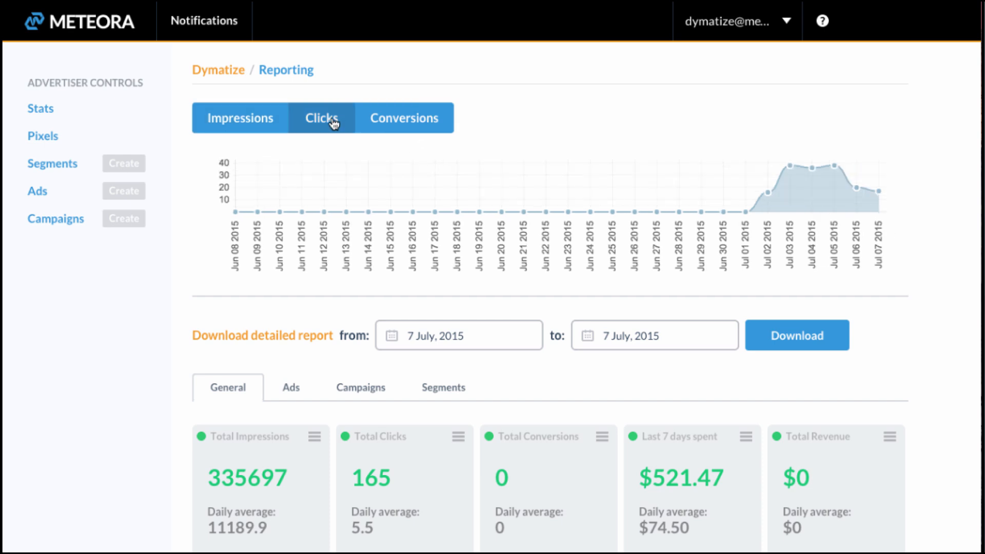
click(267, 120)
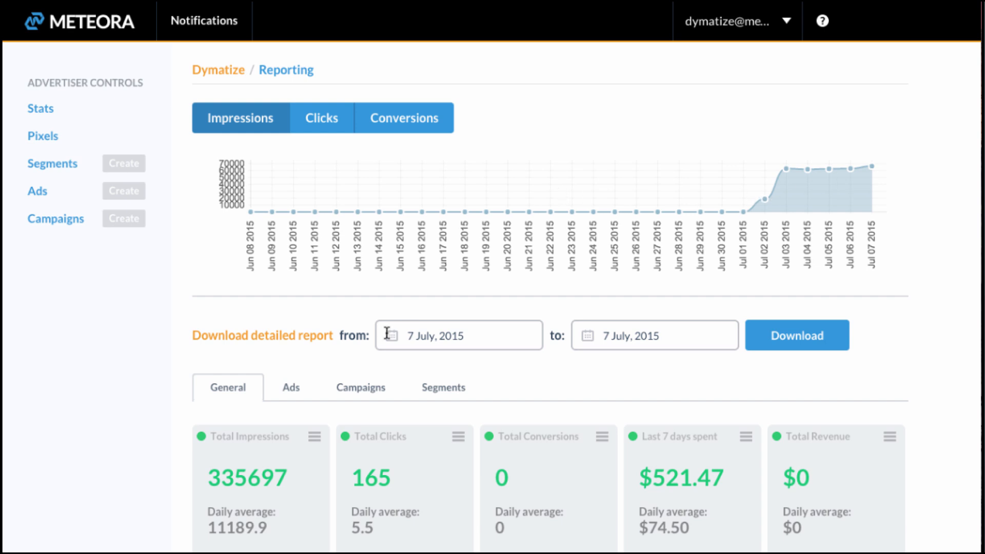
Step: Download the detailed report for 1 July, 2015 to 7 July, 2015
drag(209, 336, 338, 336)
click(443, 337)
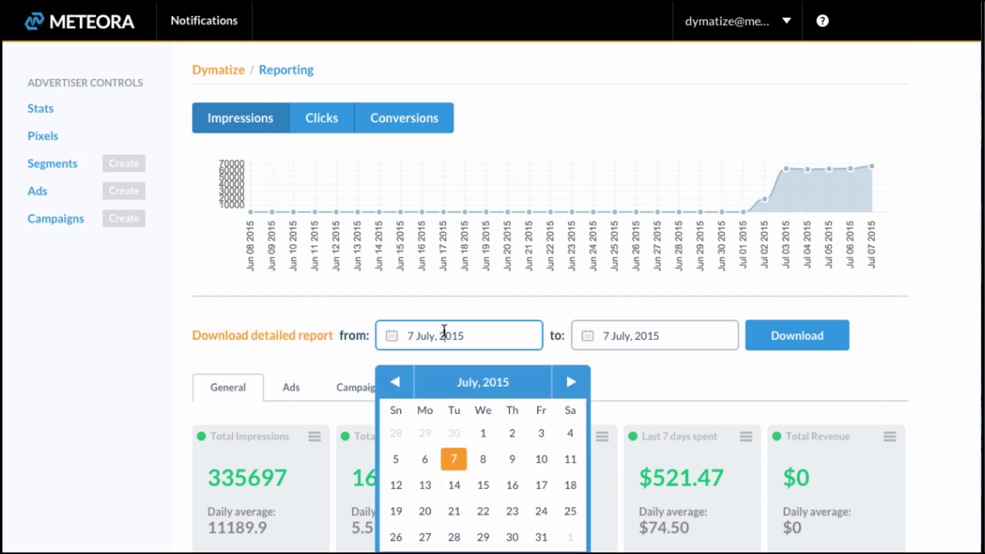
scroll(445, 342, down, 1)
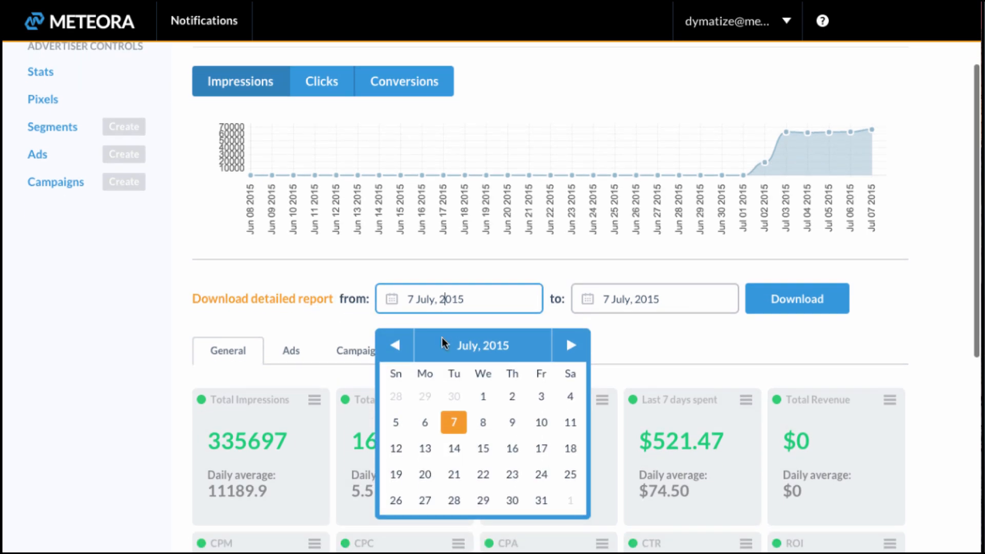
click(484, 398)
click(663, 297)
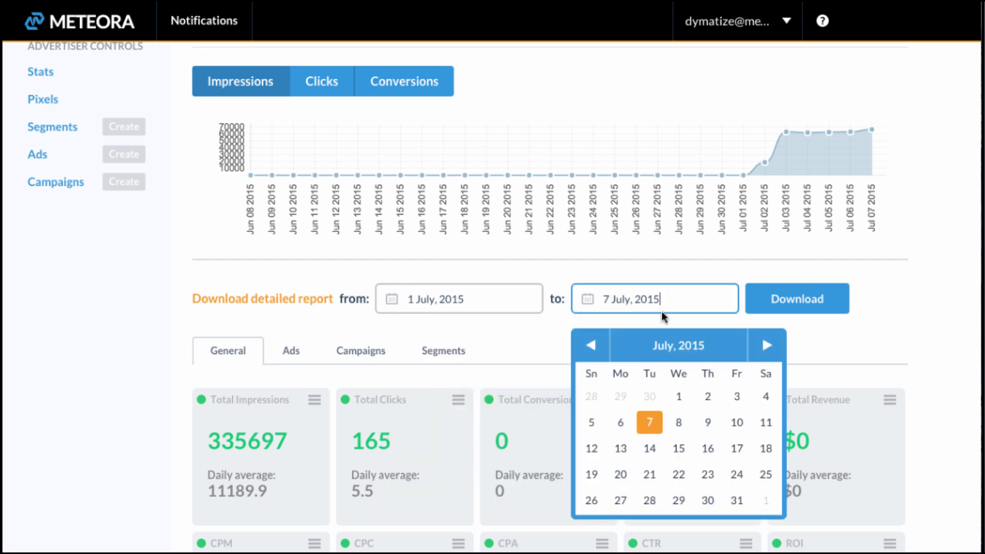
click(525, 337)
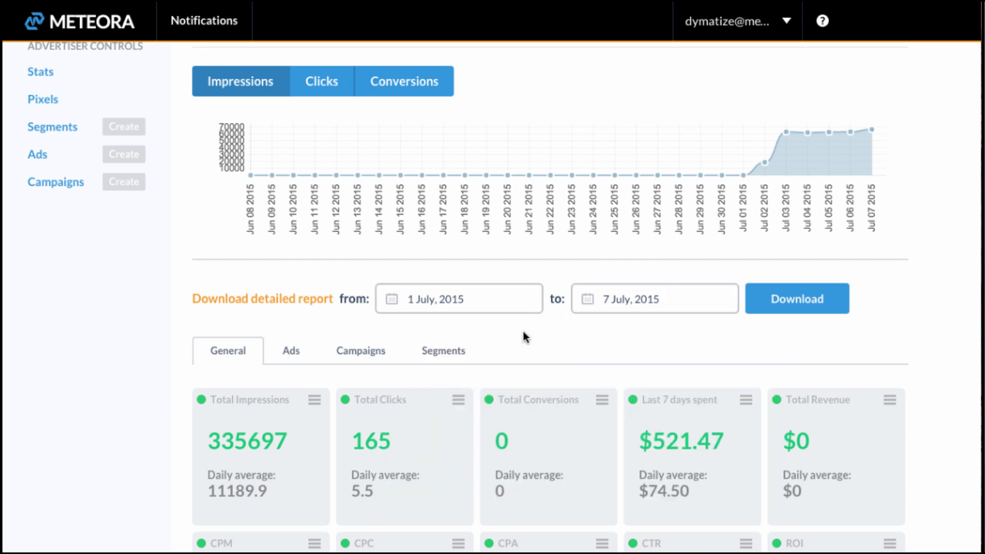
click(796, 298)
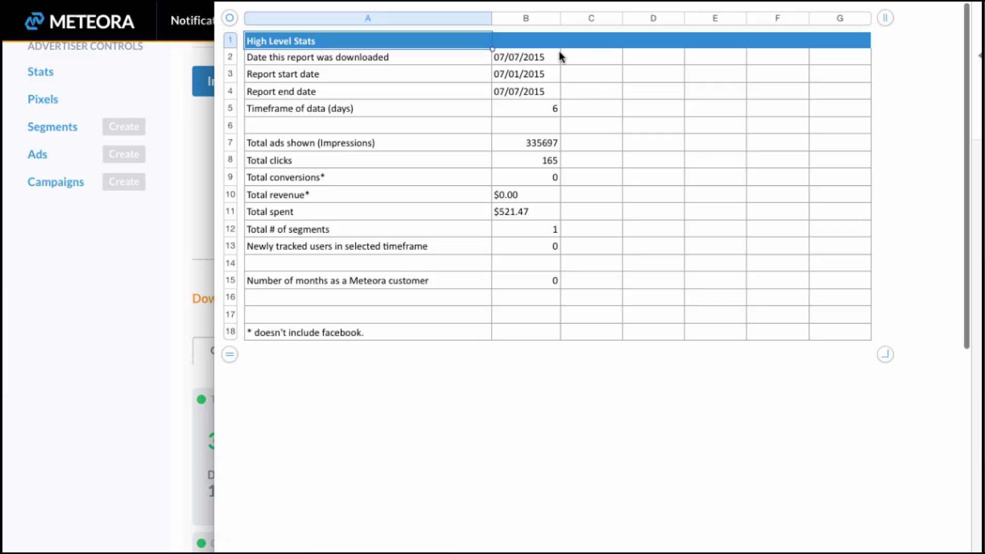
Step: Examine the total impressions, clicks and conversions in the downloaded report's High Level Stats sheet
drag(562, 1, 410, 12)
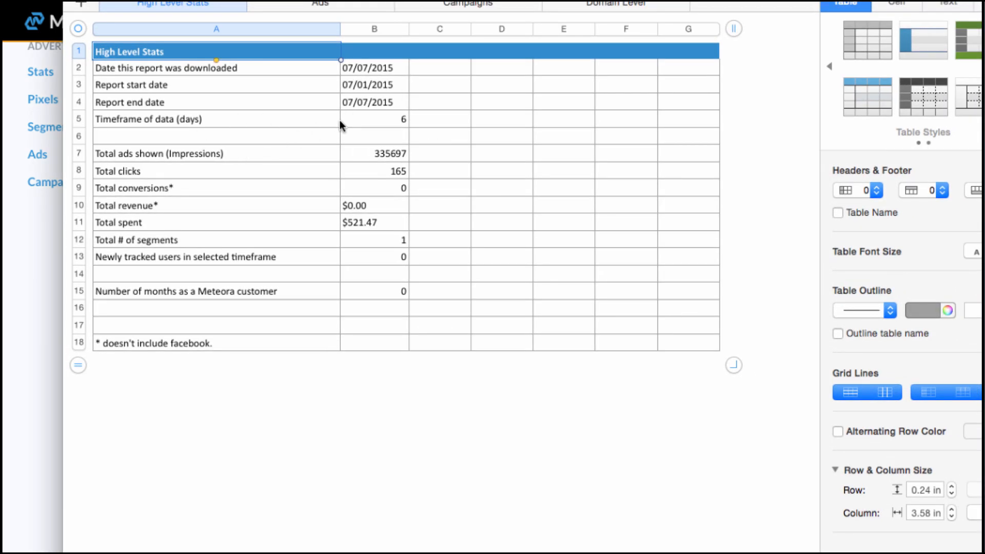
click(348, 155)
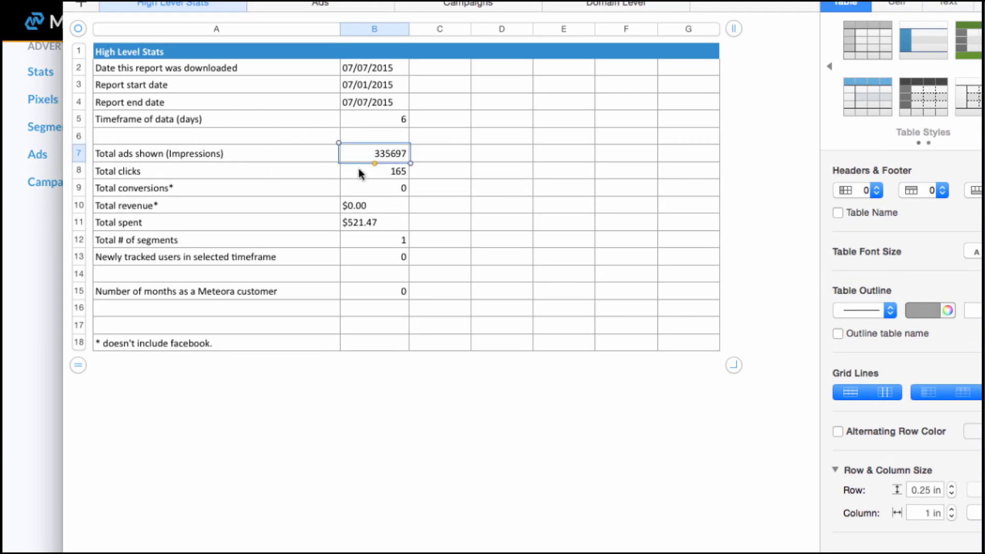
click(361, 172)
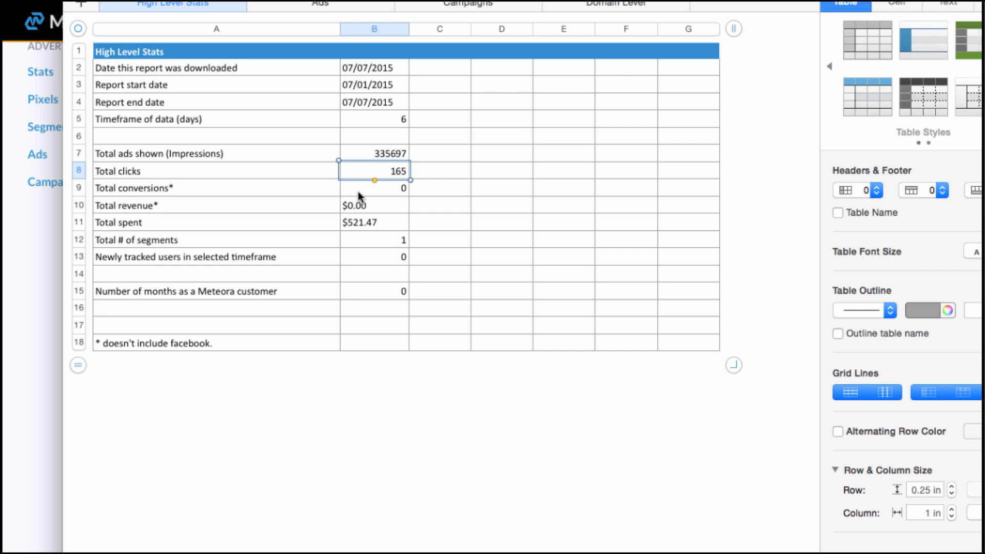
click(361, 195)
scroll(308, 269, right, 1)
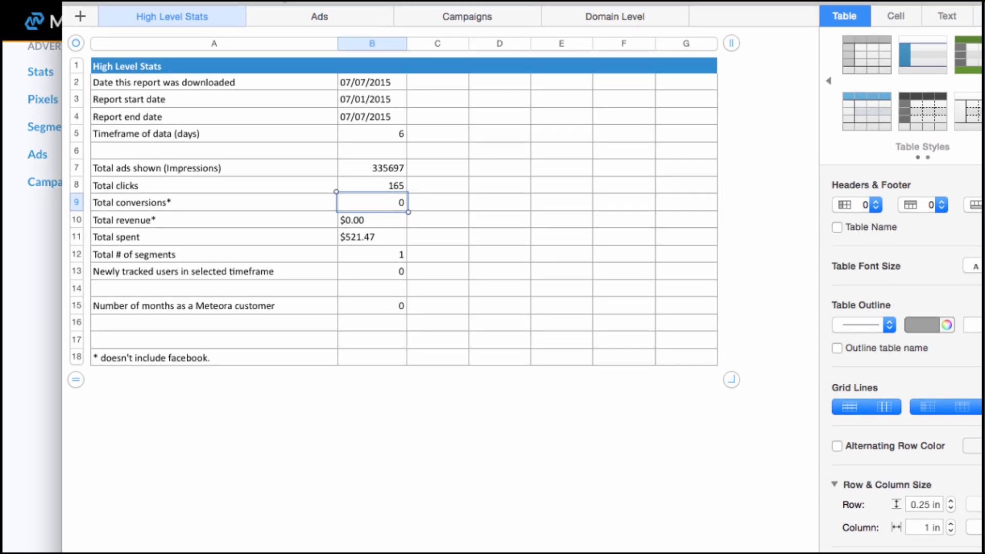
Step: Review the per-ad figures on the report's Ads sheet, from impressions across to CTR and CVR
click(318, 19)
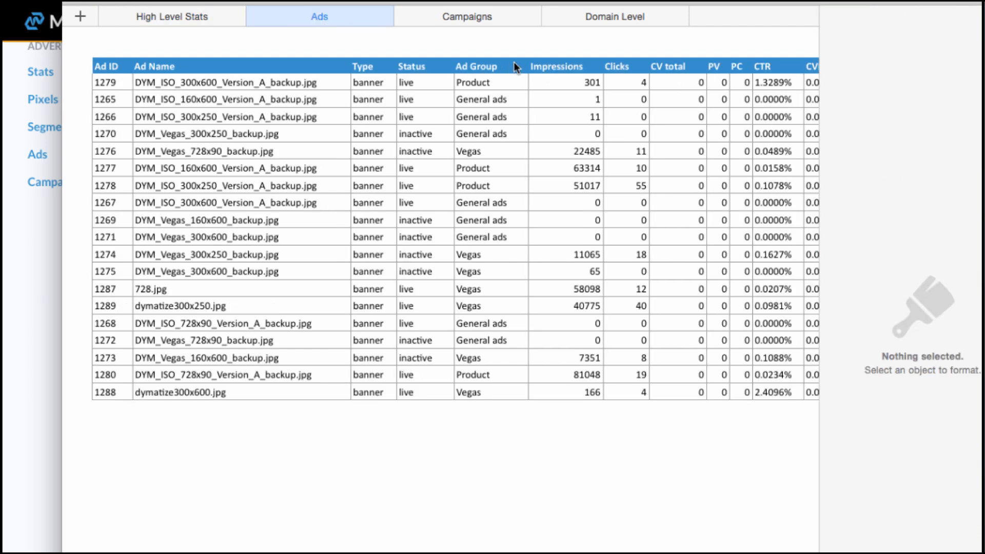
click(563, 65)
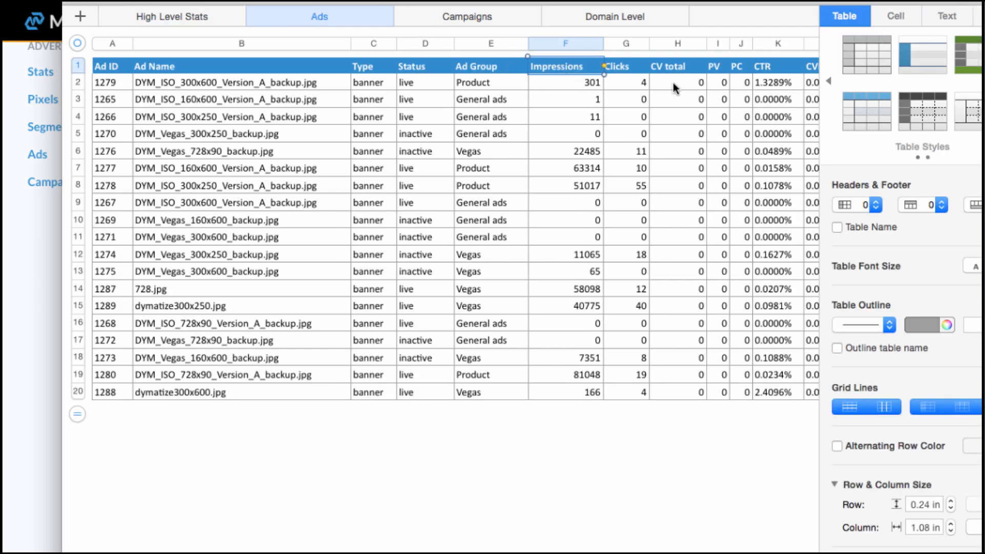
scroll(674, 84, right, 4)
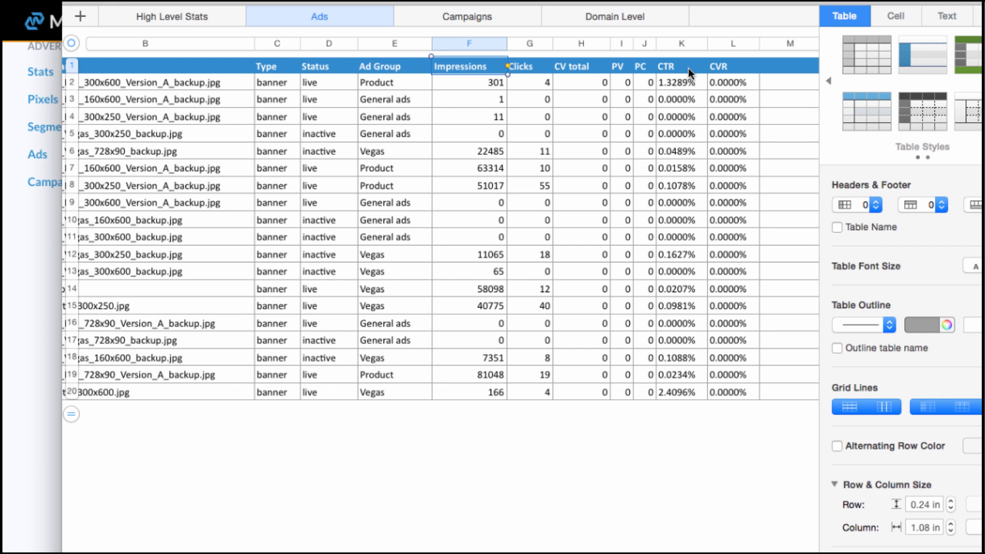
Step: Review the report's Campaigns sheet and the per-website figures on its Domain Level sheet
click(474, 17)
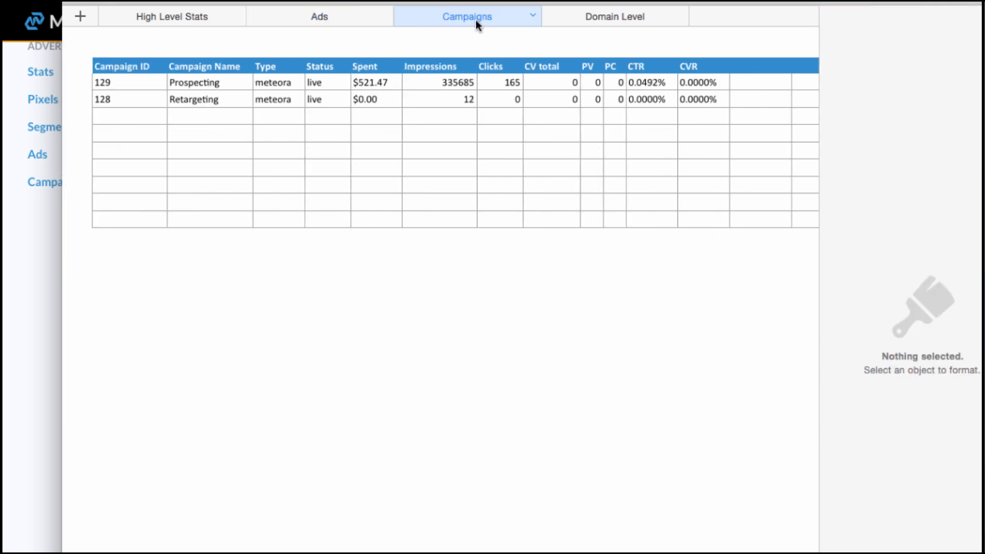
click(590, 21)
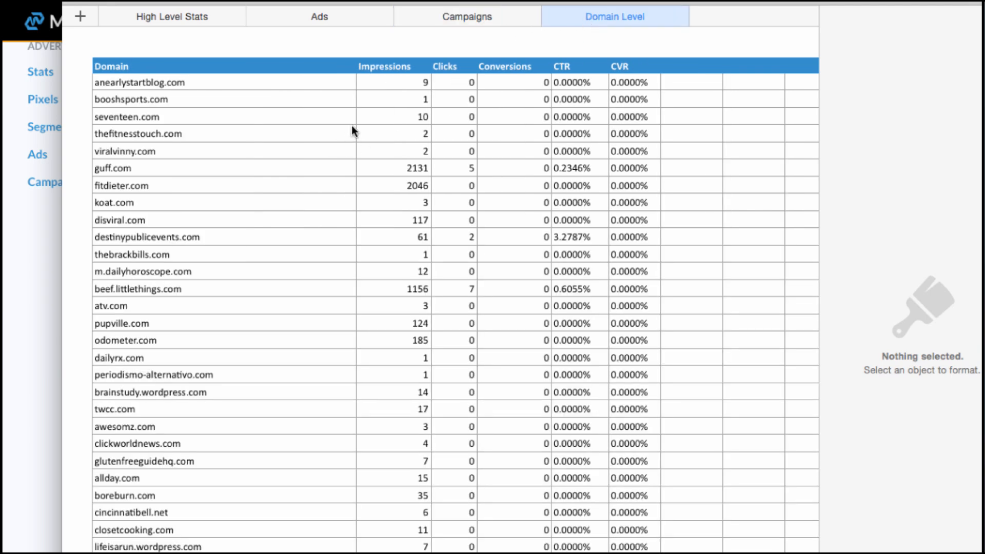
scroll(386, 66, right, 1)
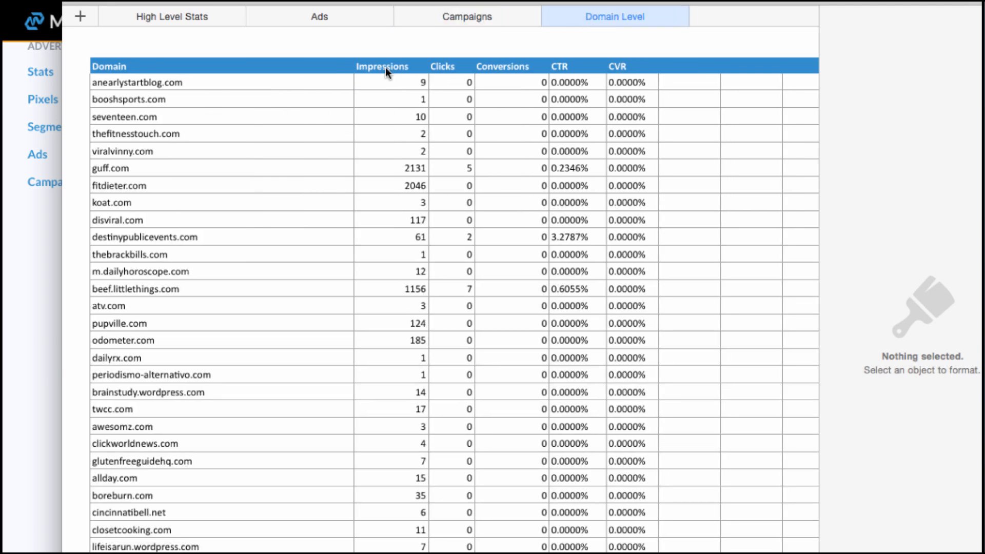
scroll(386, 67, left, 1)
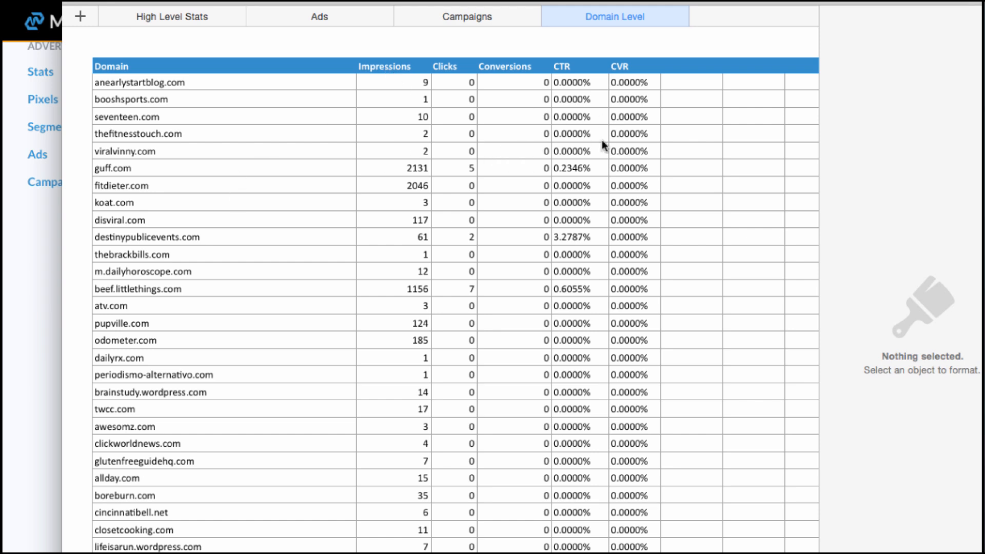
scroll(526, 146, down, 1)
scroll(526, 145, up, 1)
Step: Switch back to the Meteora dashboard and examine the General statistics cards, including CPM, CPC, CTR, ROI and users tracking
key(super+Tab)
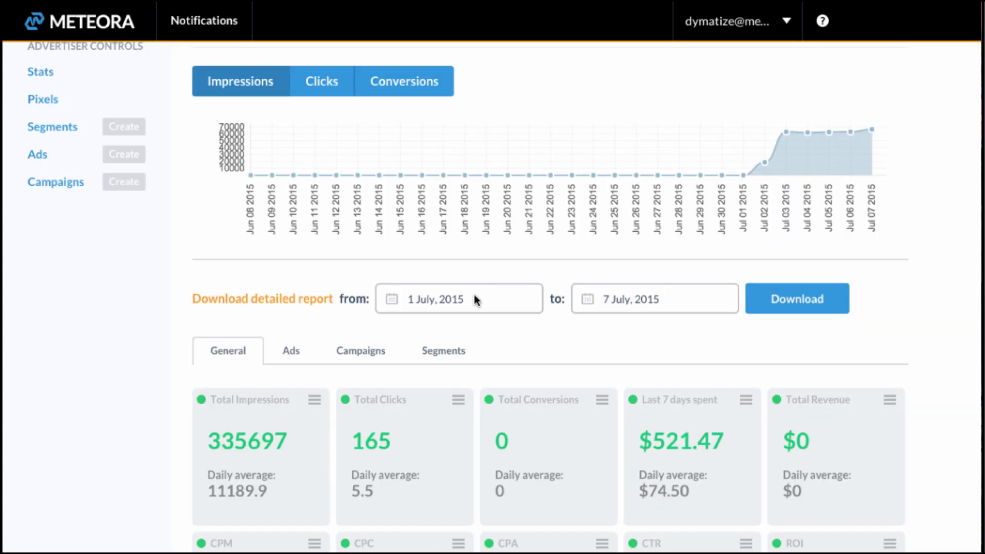
scroll(291, 268, down, 3)
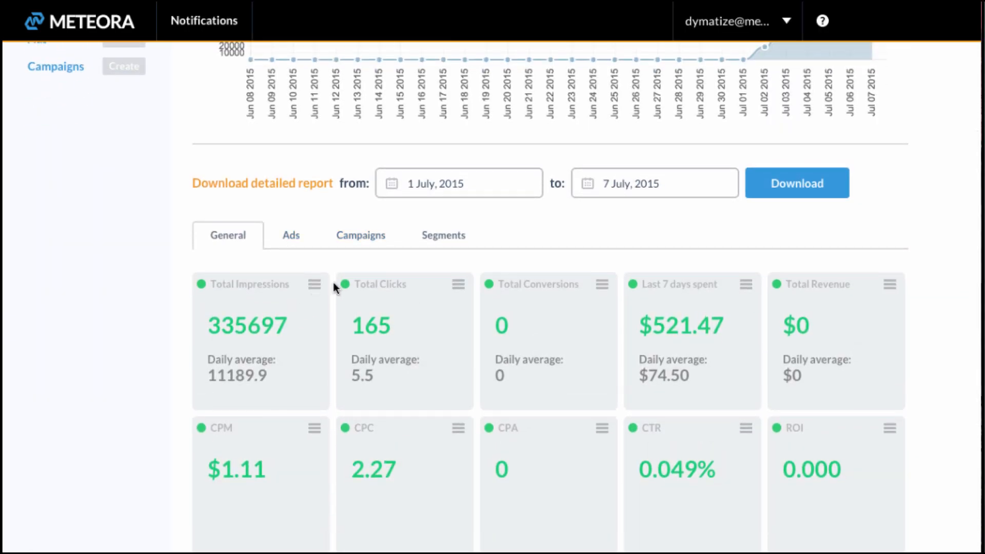
scroll(335, 304, down, 2)
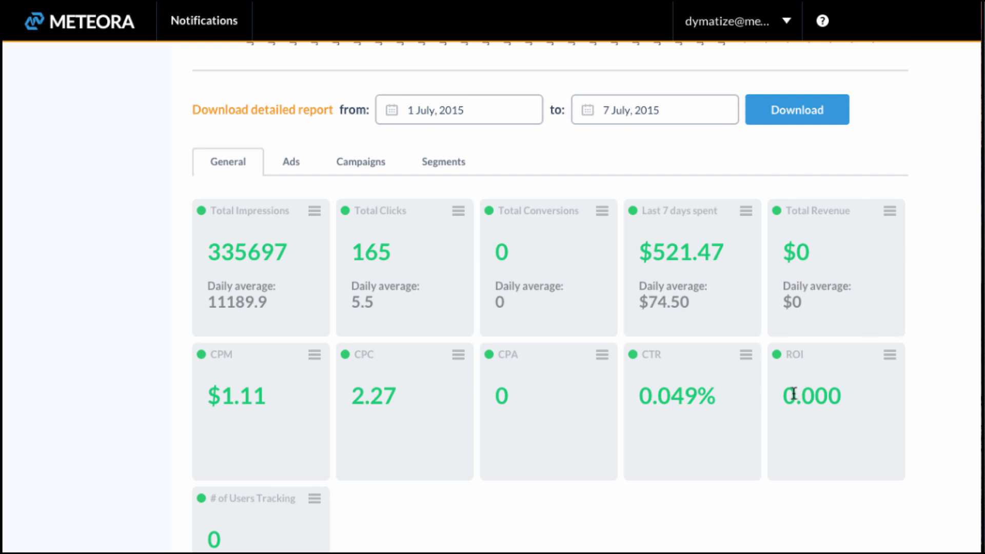
drag(787, 396, 862, 396)
click(865, 396)
scroll(465, 405, down, 1)
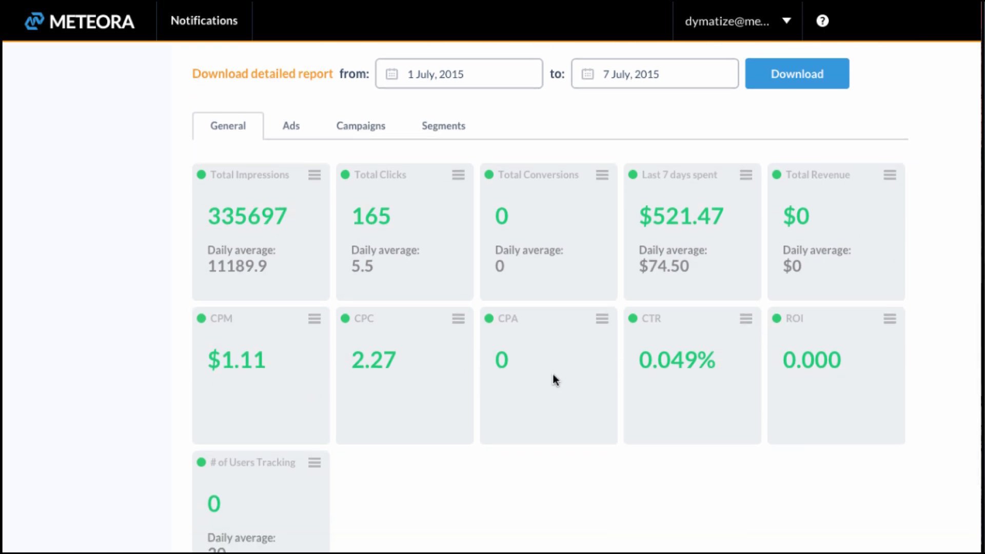
scroll(624, 357, down, 2)
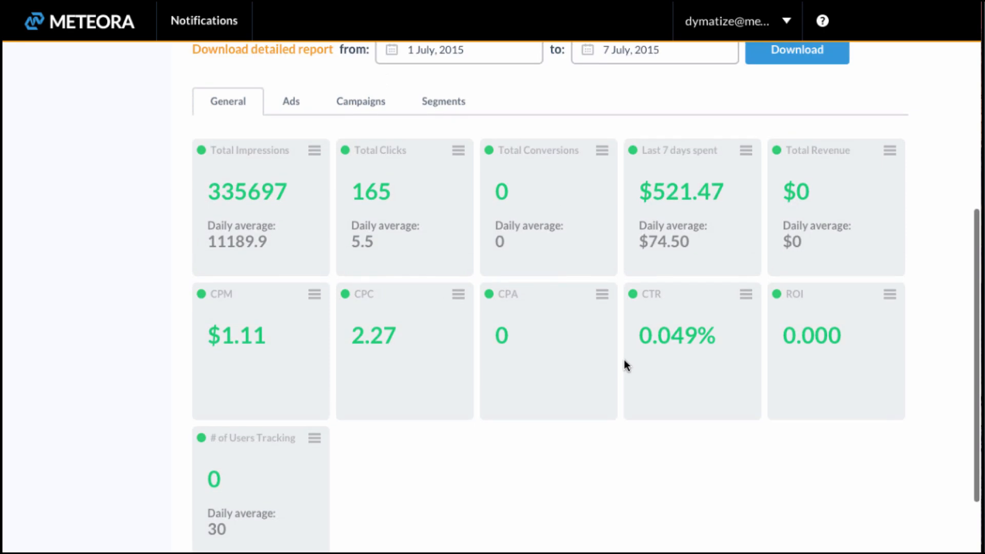
scroll(238, 426, up, 5)
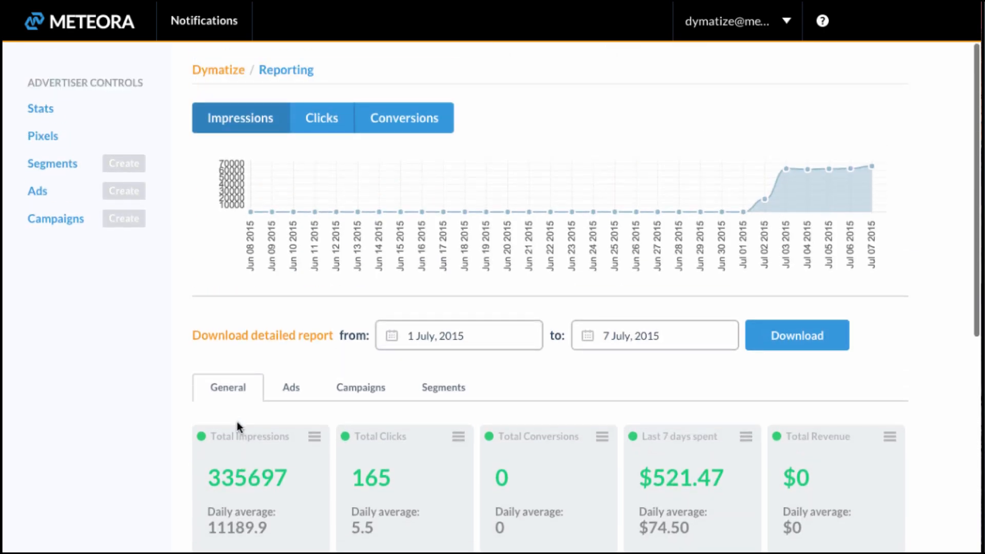
scroll(400, 241, down, 1)
scroll(396, 243, up, 1)
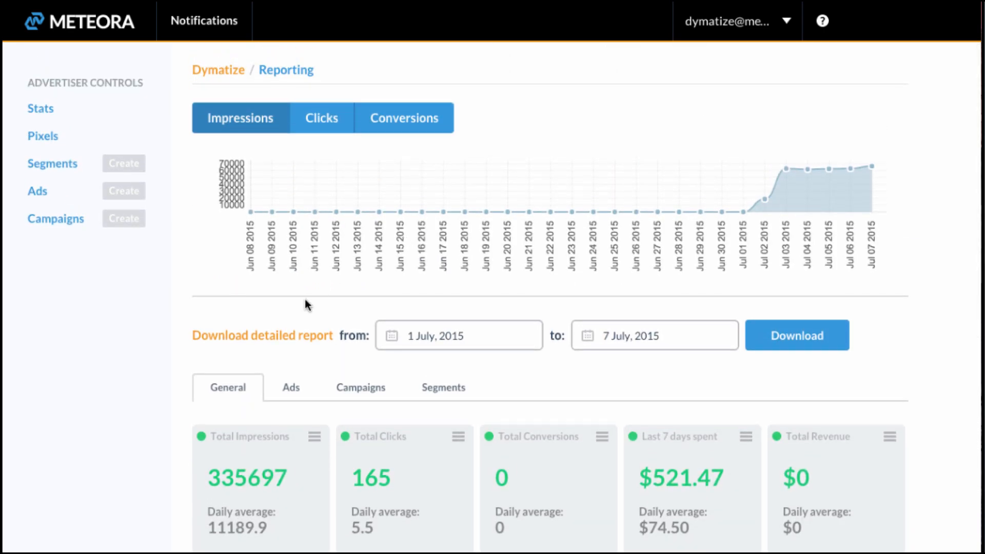
Step: Open the Pixels page and enlarge the conversion pixel code to examine its order placeholders
click(60, 144)
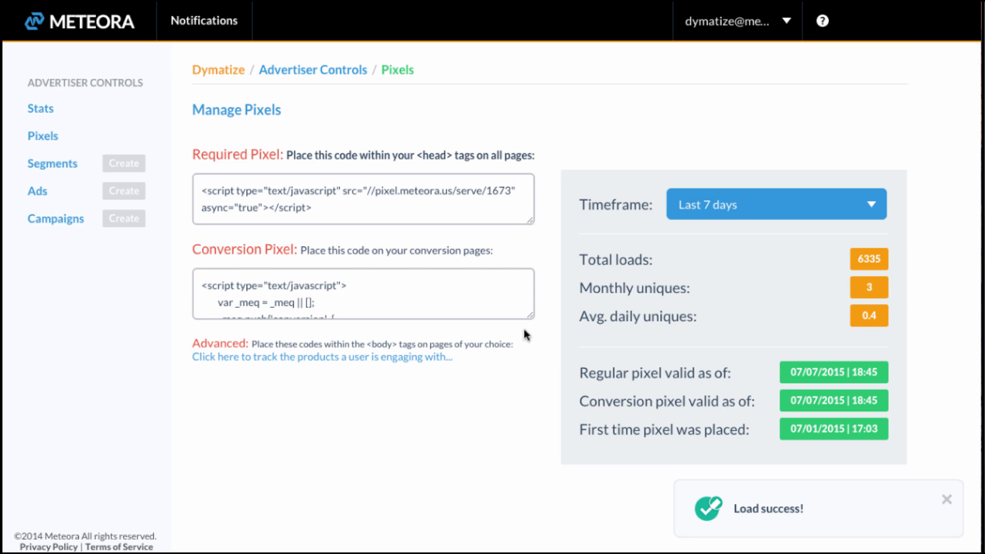
drag(528, 316, 510, 495)
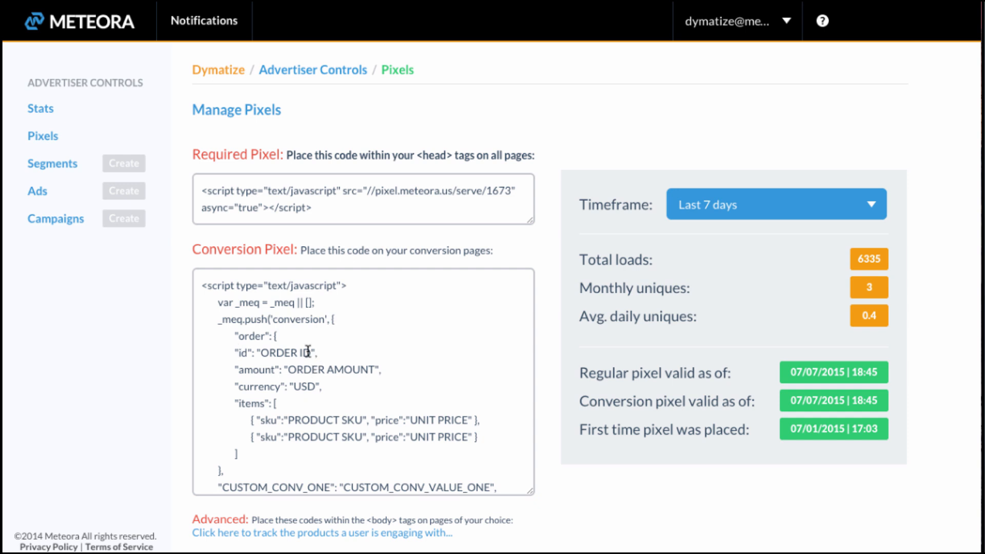
scroll(310, 349, down, 1)
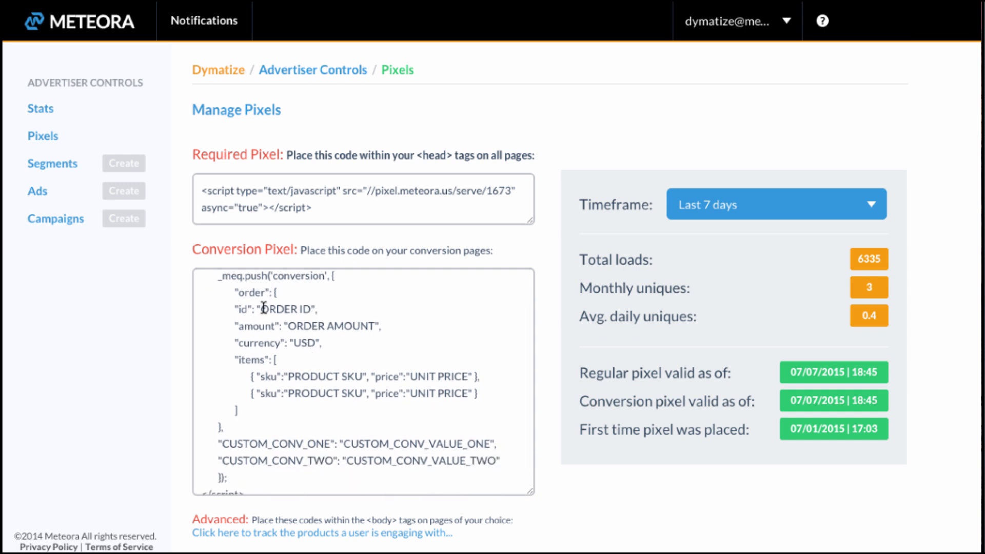
drag(261, 309, 312, 309)
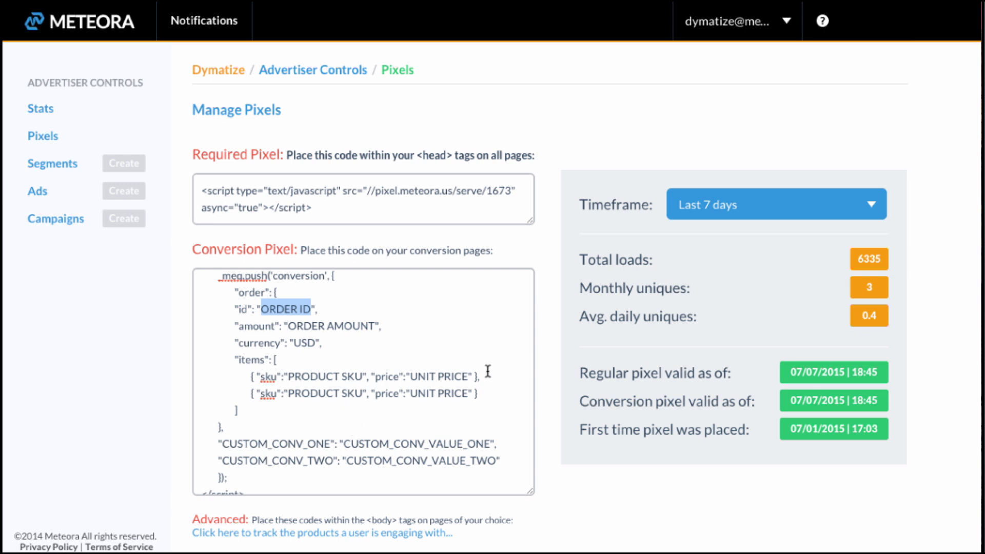
click(380, 354)
scroll(304, 367, up, 3)
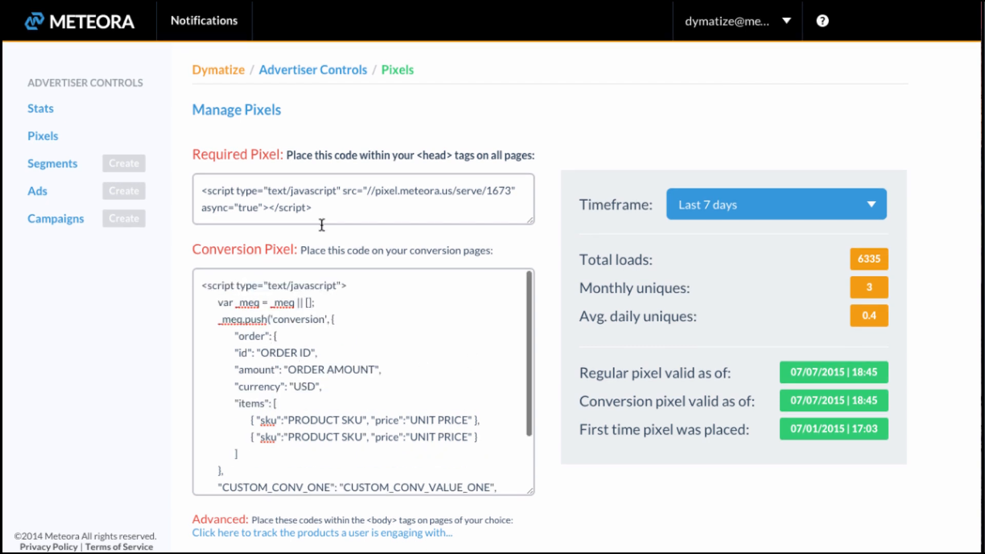
Step: Highlight the required pixel script and the conversion pixel script to point out the code for placement
drag(314, 208, 203, 188)
click(200, 188)
click(203, 188)
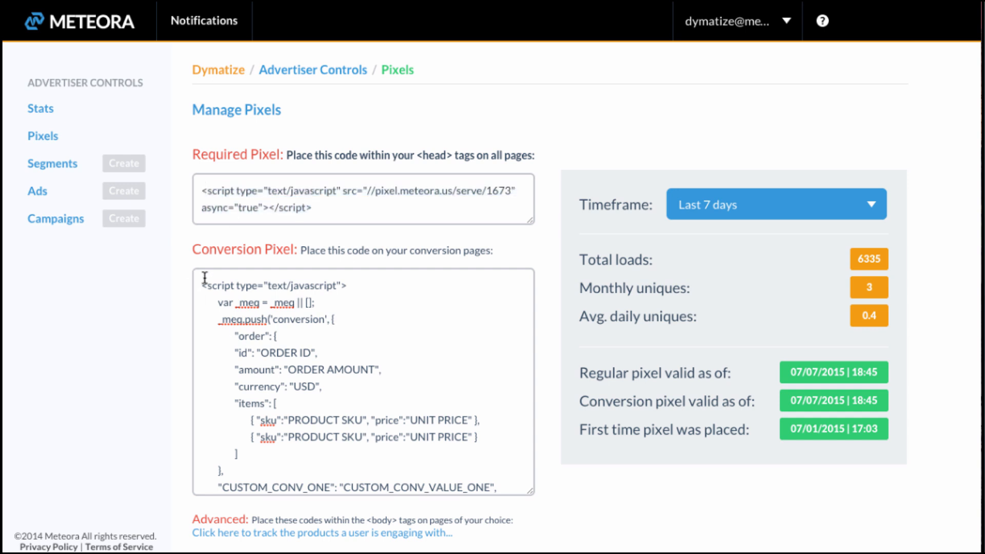
drag(207, 285, 465, 415)
click(464, 418)
Step: Expand the advanced code for tracking products a user engages with and examine its product placeholders
click(349, 538)
scroll(537, 488, down, 1)
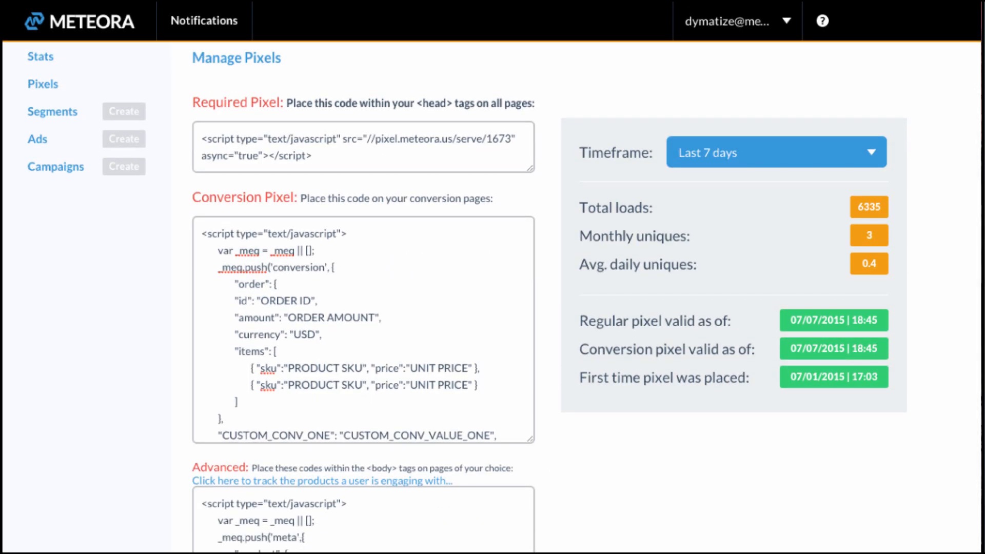
scroll(595, 425, down, 2)
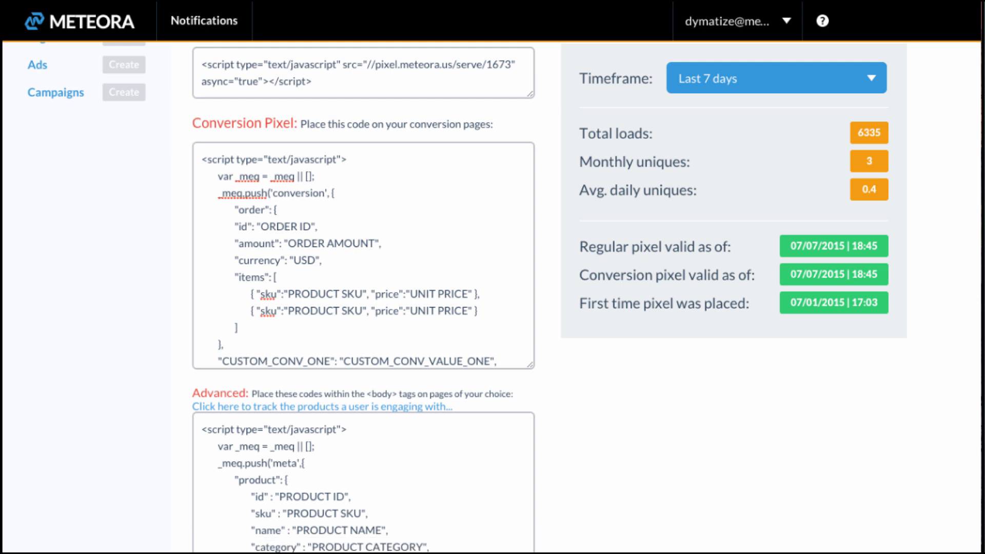
scroll(585, 390, down, 2)
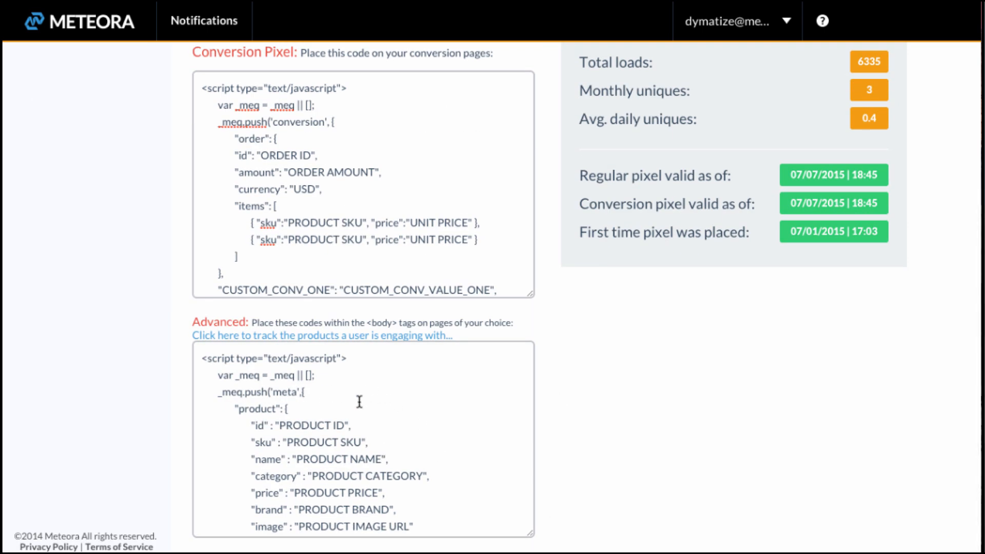
scroll(347, 383, down, 1)
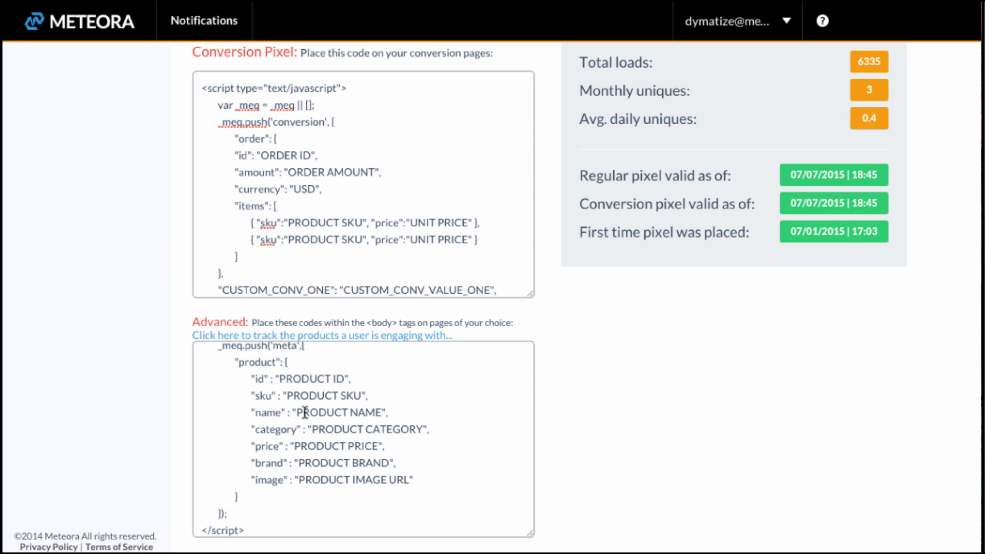
Step: View the pixel load statistics for the last 30 days, return the timeframe to the last 7 days, and check the pixel validity dates
scroll(528, 513, up, 3)
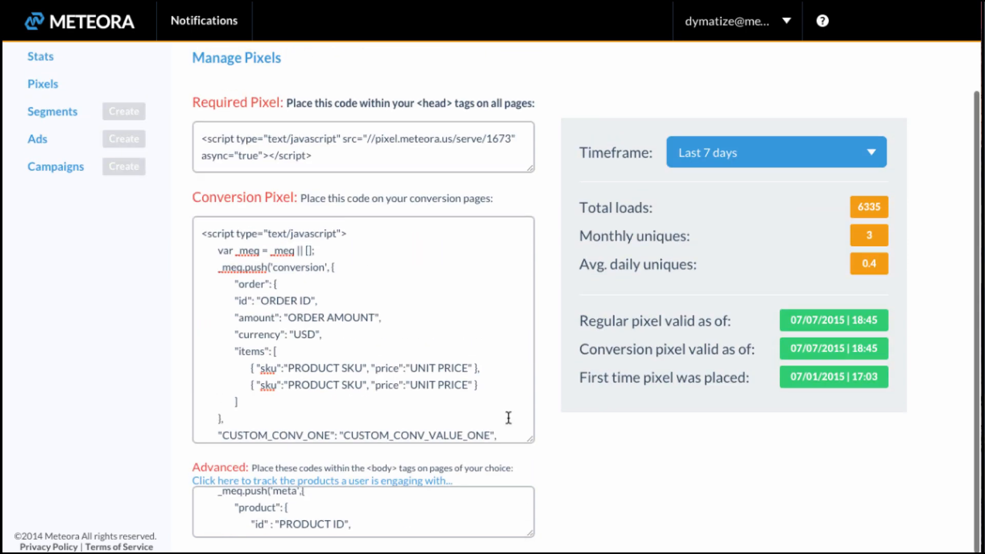
click(760, 165)
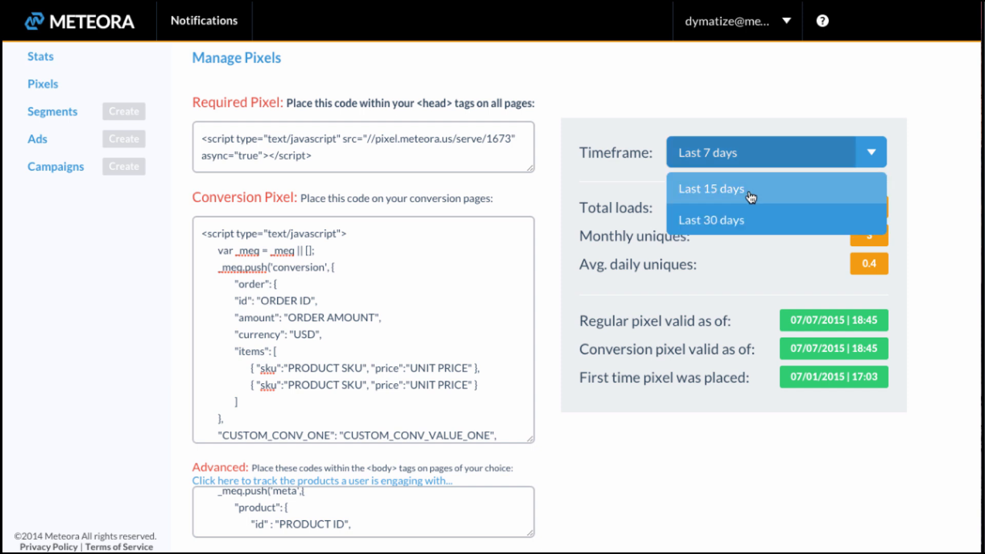
click(739, 226)
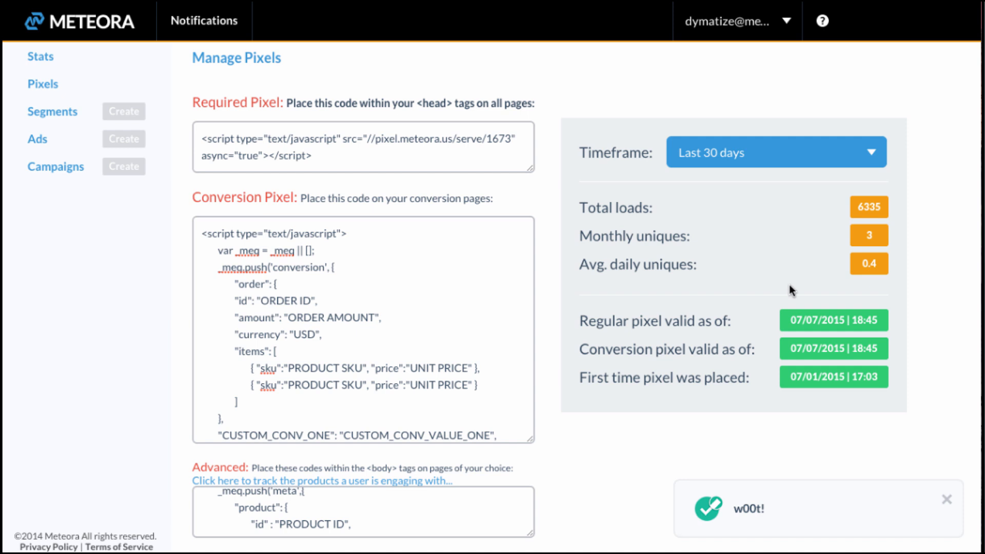
click(779, 159)
click(739, 188)
drag(830, 327, 879, 333)
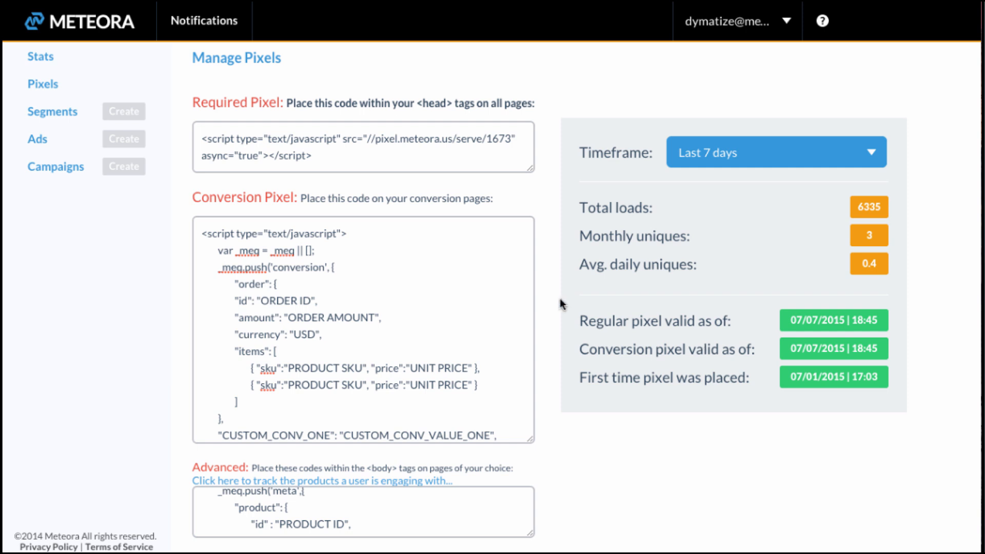
Step: Open the Segments page and start creating a new Meteora segment
click(78, 123)
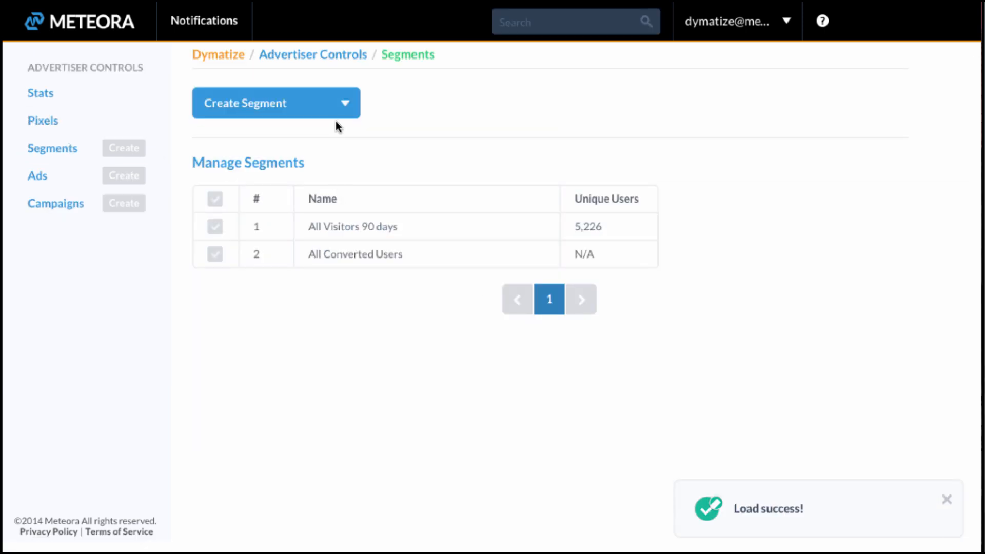
click(343, 102)
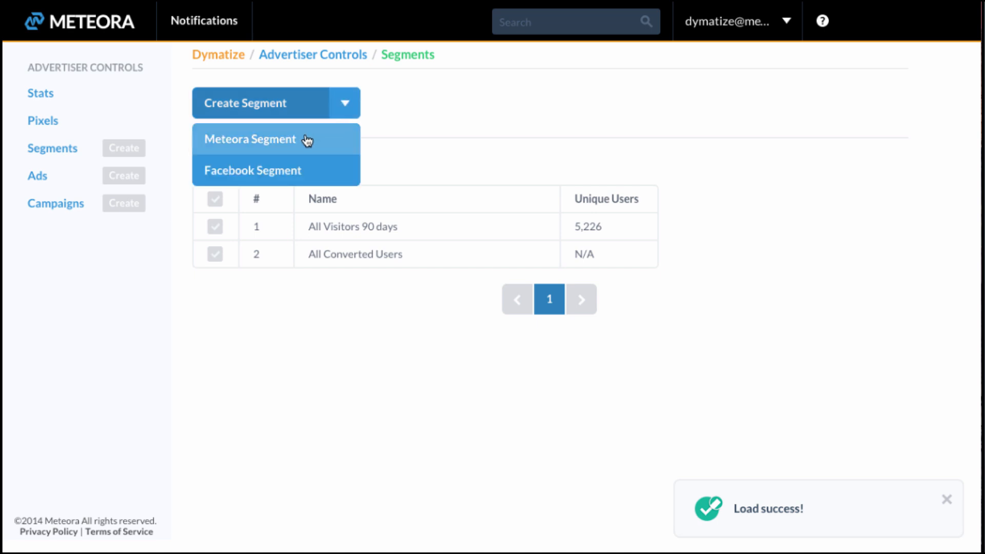
click(307, 140)
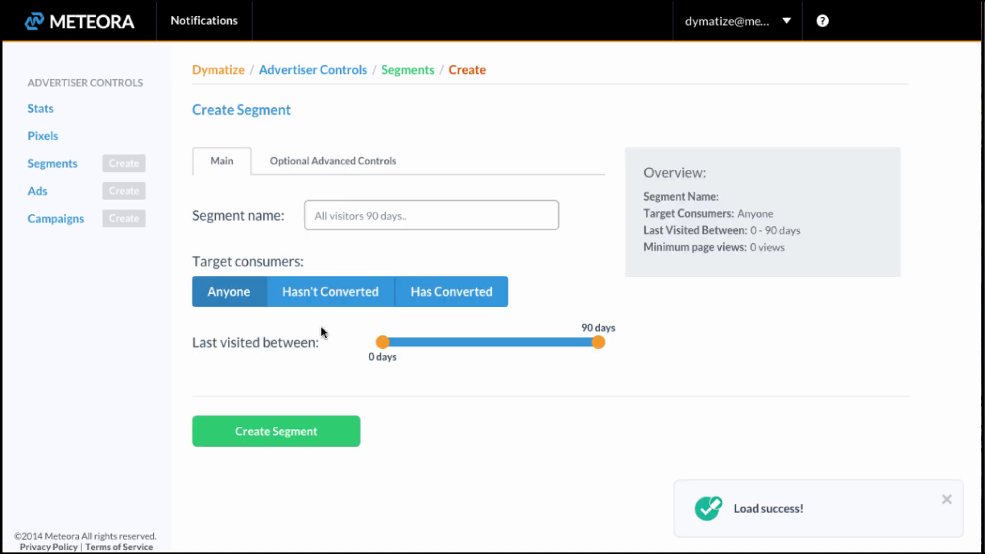
Step: Set the segment's last-visited range to 42–78 days, leaving the segment name blank
click(354, 218)
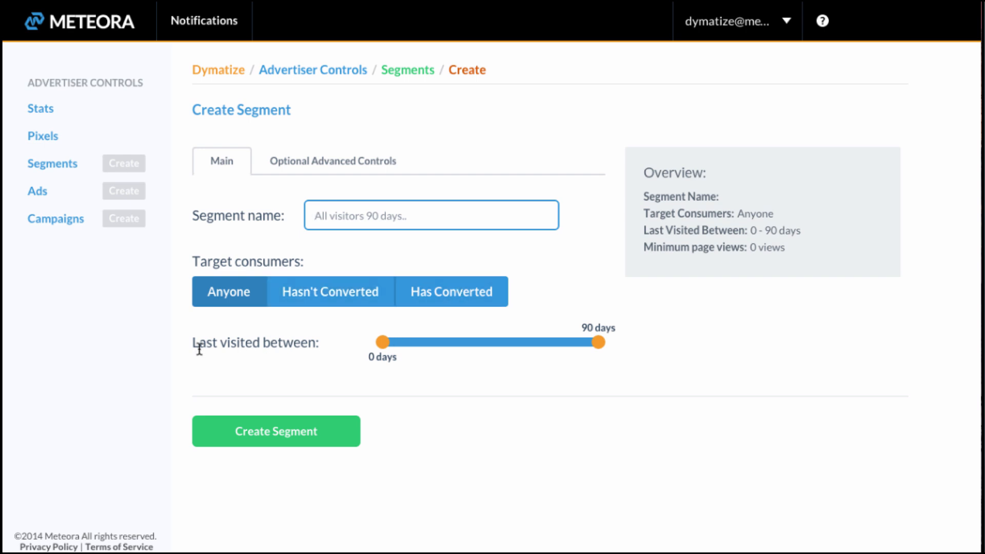
drag(383, 342, 499, 344)
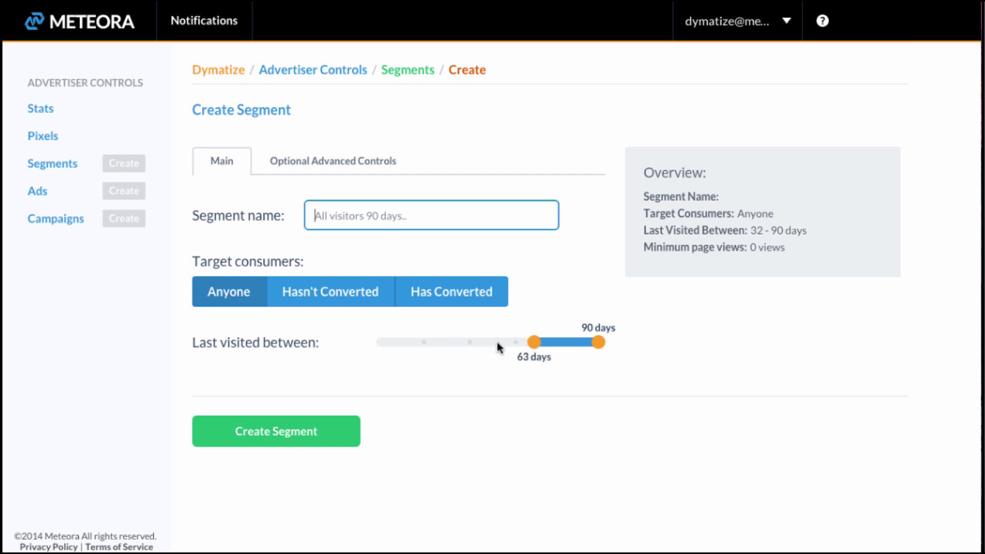
drag(598, 343, 559, 343)
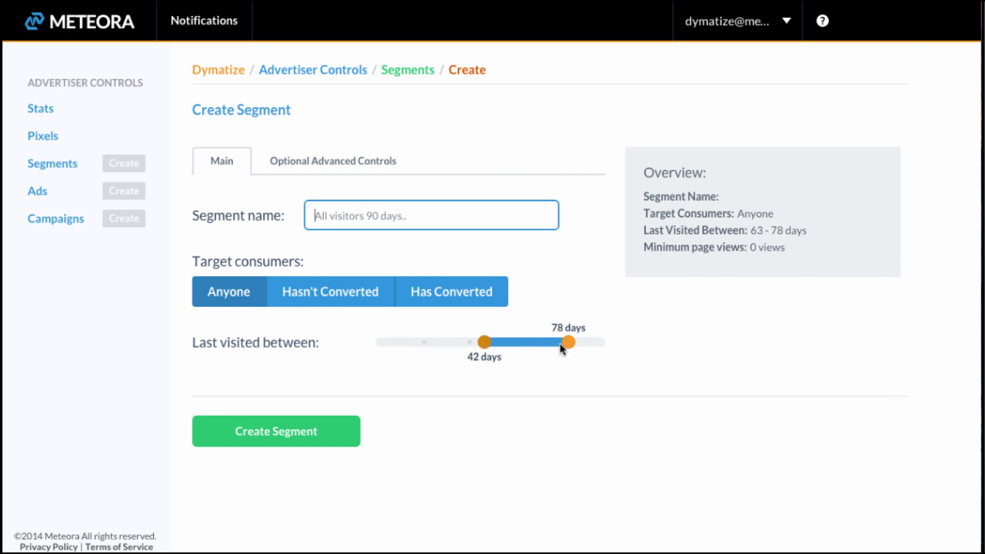
click(341, 165)
scroll(600, 235, down, 2)
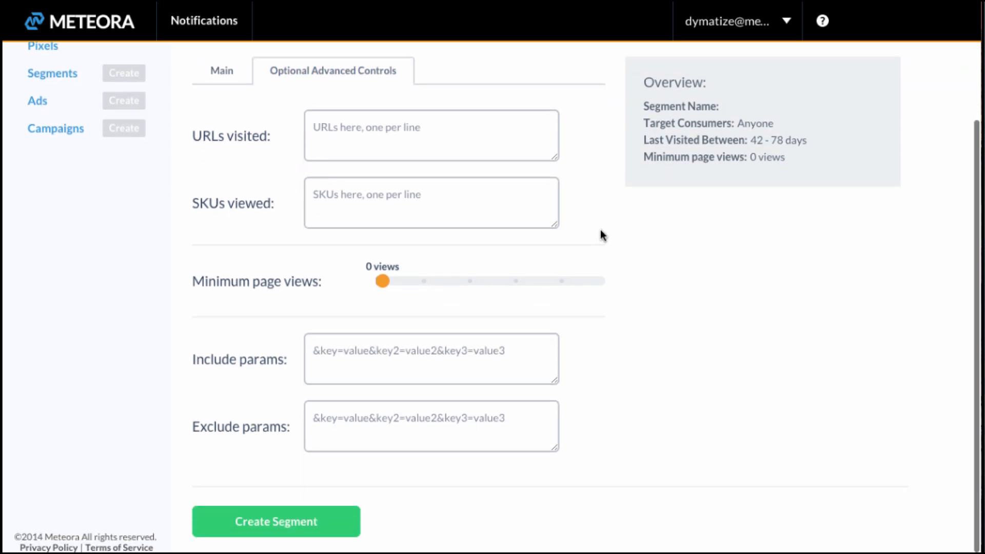
click(359, 143)
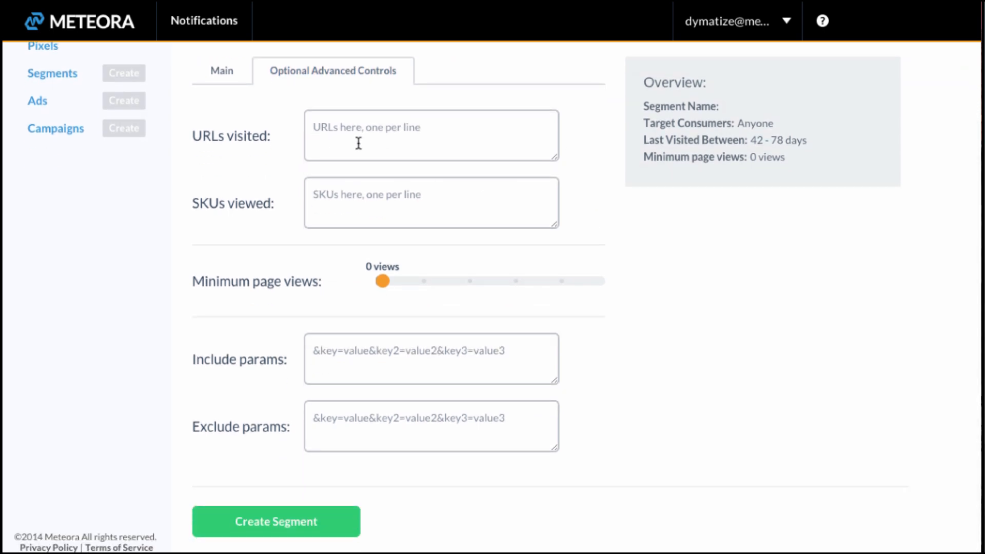
text(http://google.com/)
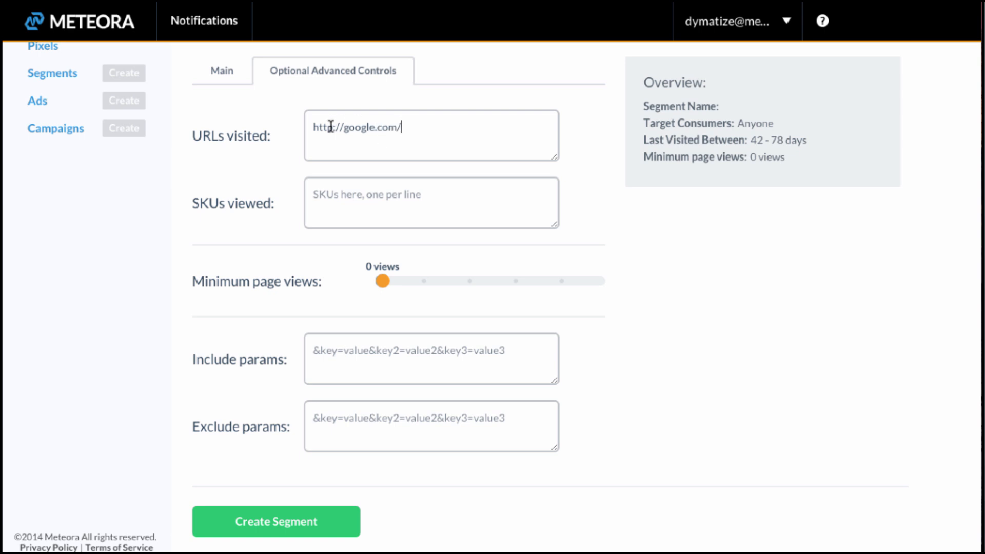
key(BackSpace)
text(/*)
drag(405, 126, 400, 127)
text(tshitrts/shoes/blue/)
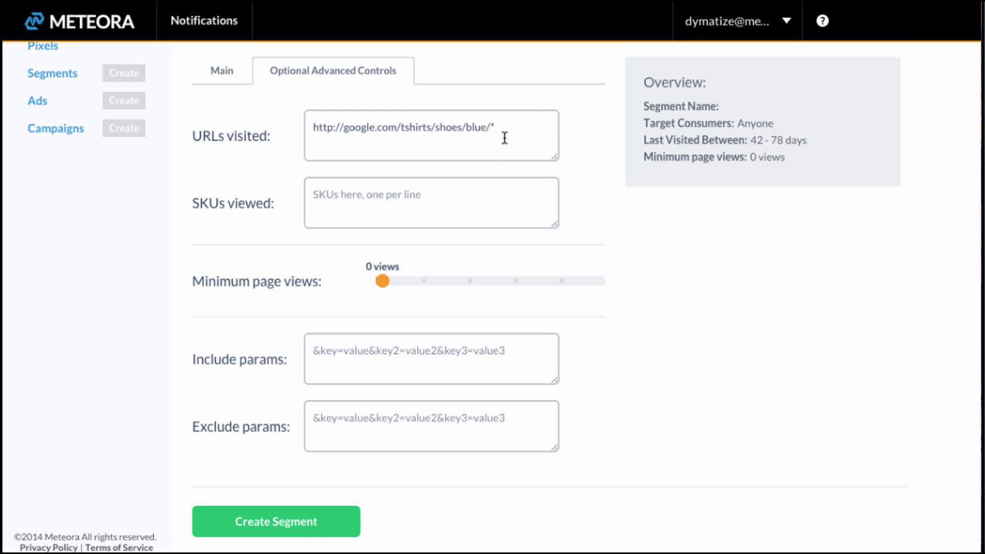
Step: Highlight the base URL and the trailing * wildcard in the visited URLs to point out how the pattern matches
drag(501, 128, 491, 127)
click(491, 128)
drag(490, 127, 312, 127)
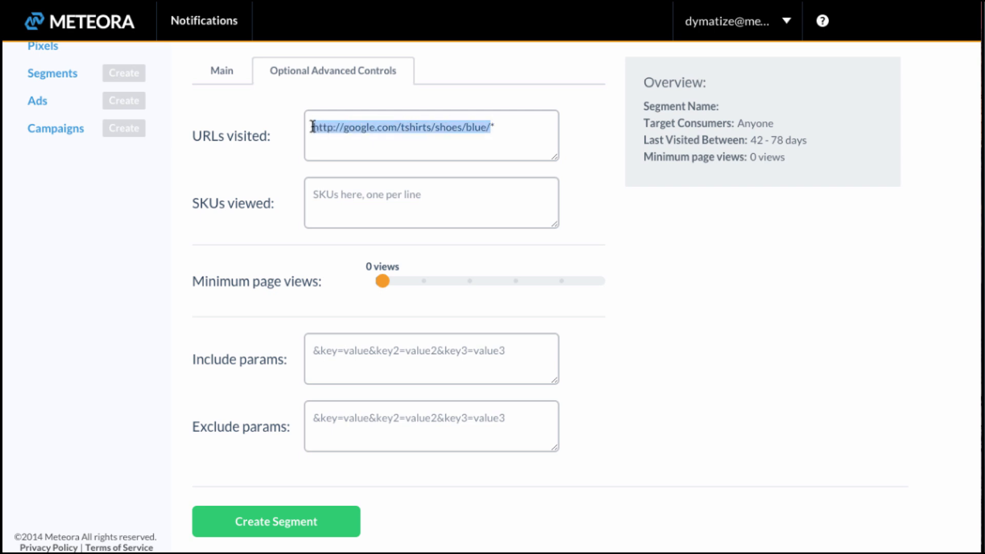
click(512, 129)
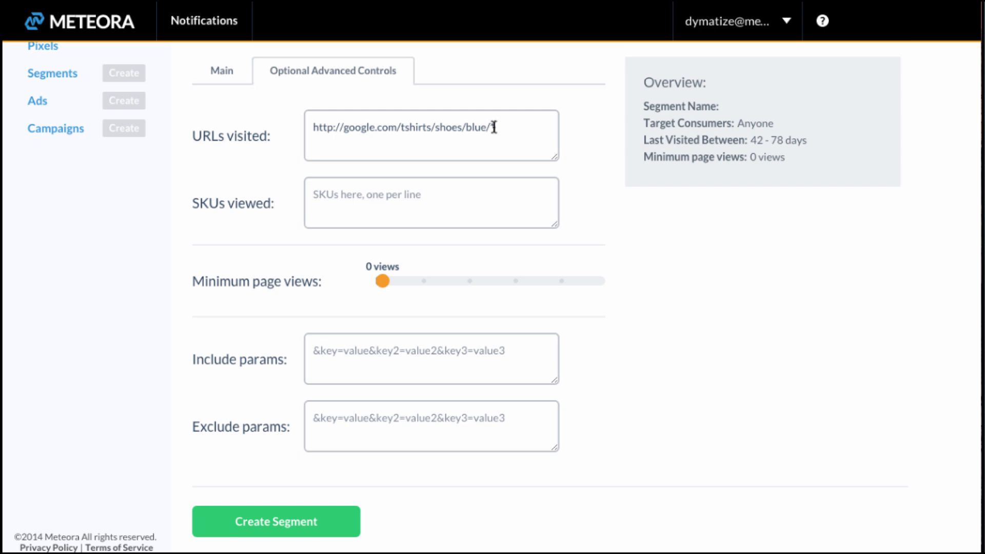
text(*)
drag(491, 127, 313, 123)
click(323, 126)
Step: Point out the minimum page views setting at 0 and enter &audio=bluetooth as the include parameter
scroll(398, 200, down, 1)
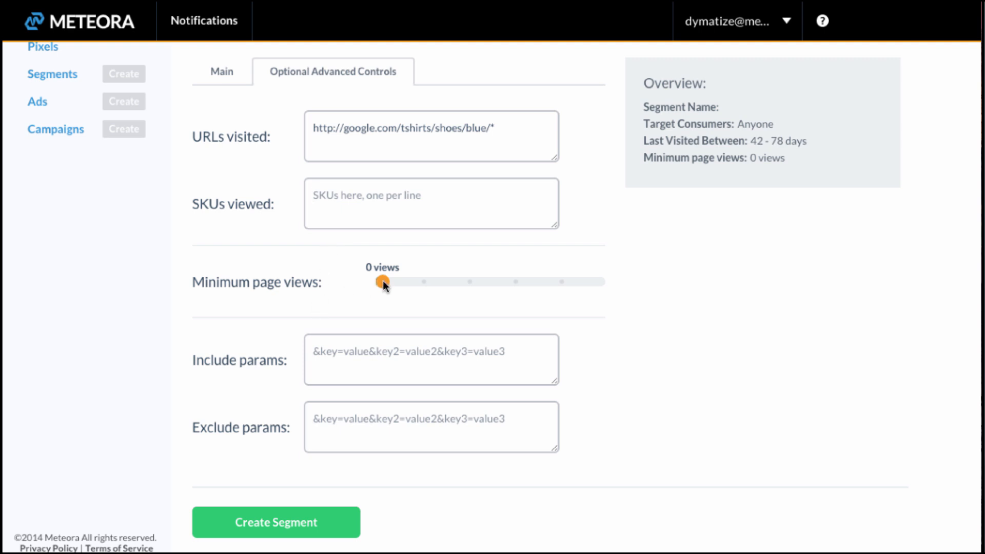
drag(382, 281, 348, 306)
text(&)
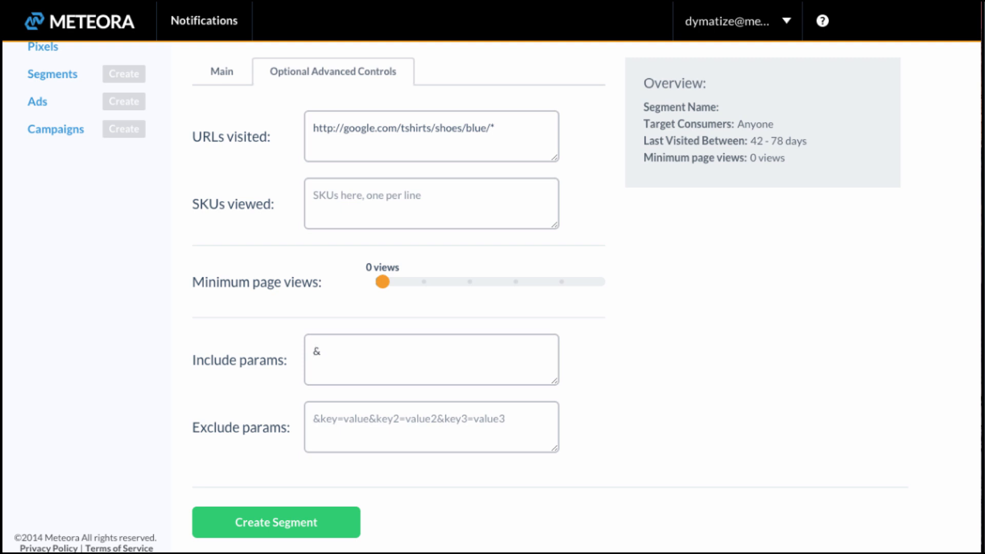
text(audio=blutoot)
key(BackSpace)
key(BackSpace)
key(BackSpace)
key(BackSpace)
text(etooth)
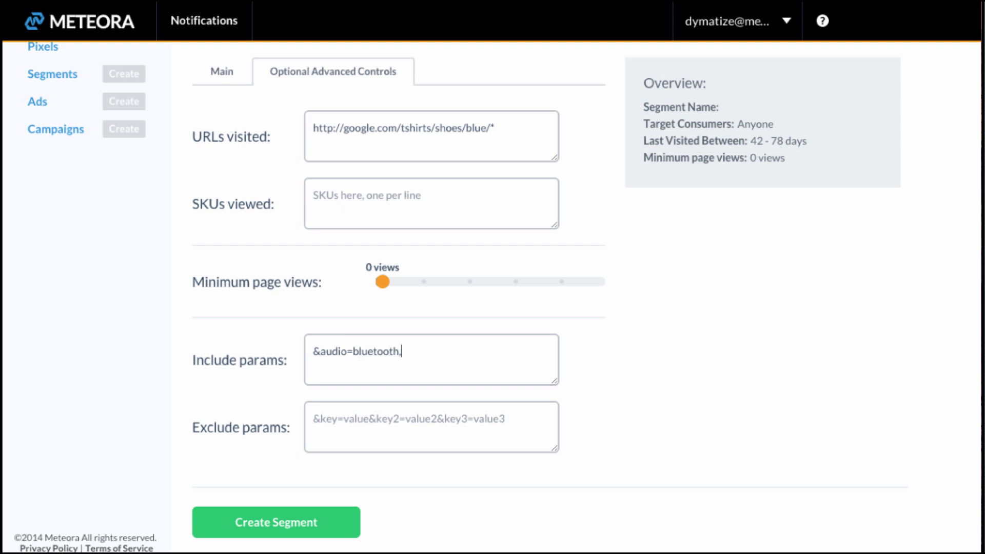
Step: Enter &carColor=orange as the exclude parameter and review the advanced segment settings
click(332, 423)
text(&)
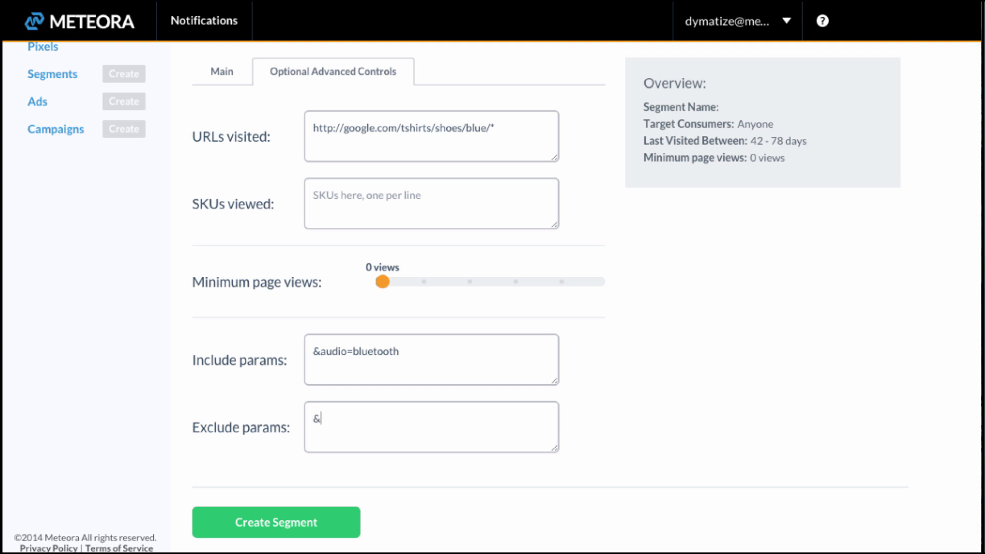
text(carColor=orange)
scroll(556, 411, up, 2)
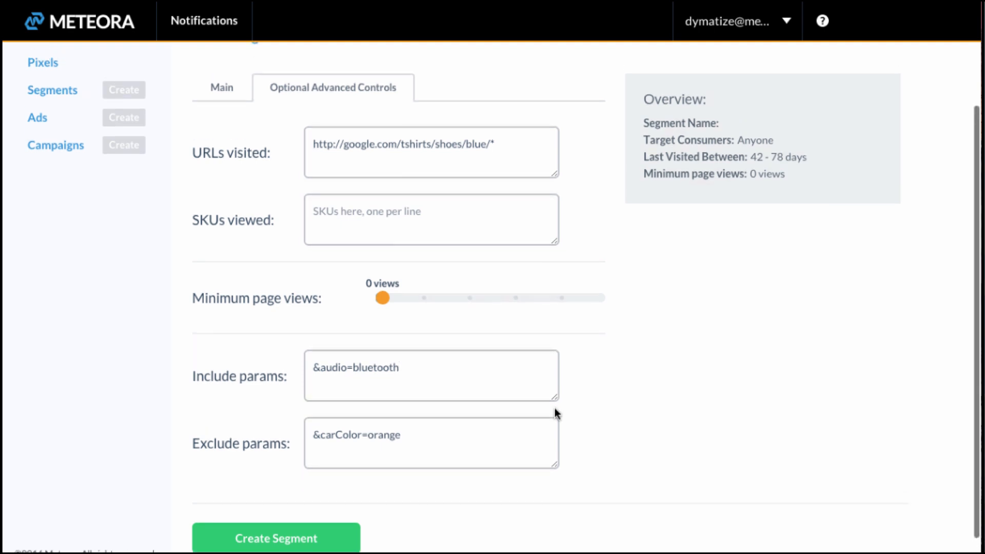
scroll(550, 412, down, 2)
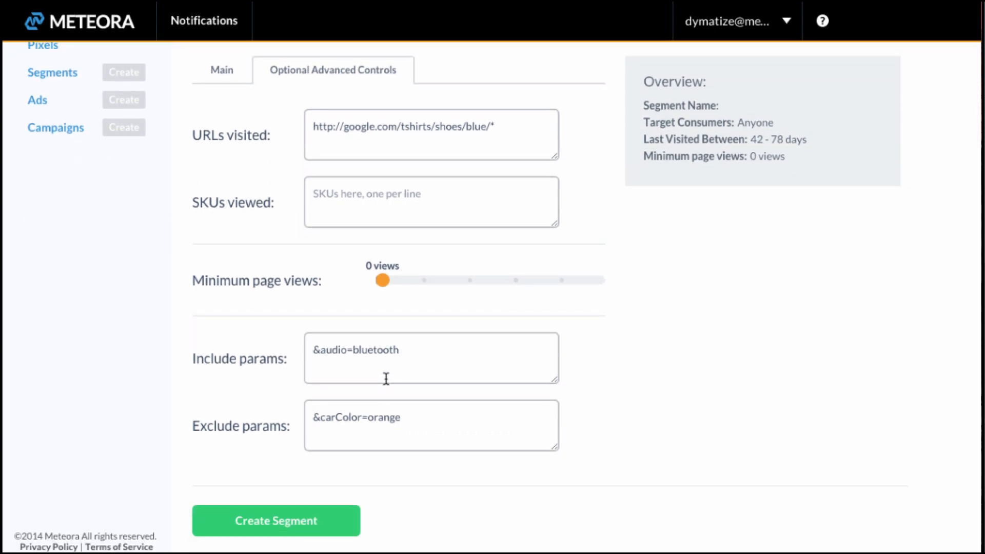
Step: Open the Ads page and sort the ads by name, ending with impressions from highest to lowest
scroll(252, 385, up, 4)
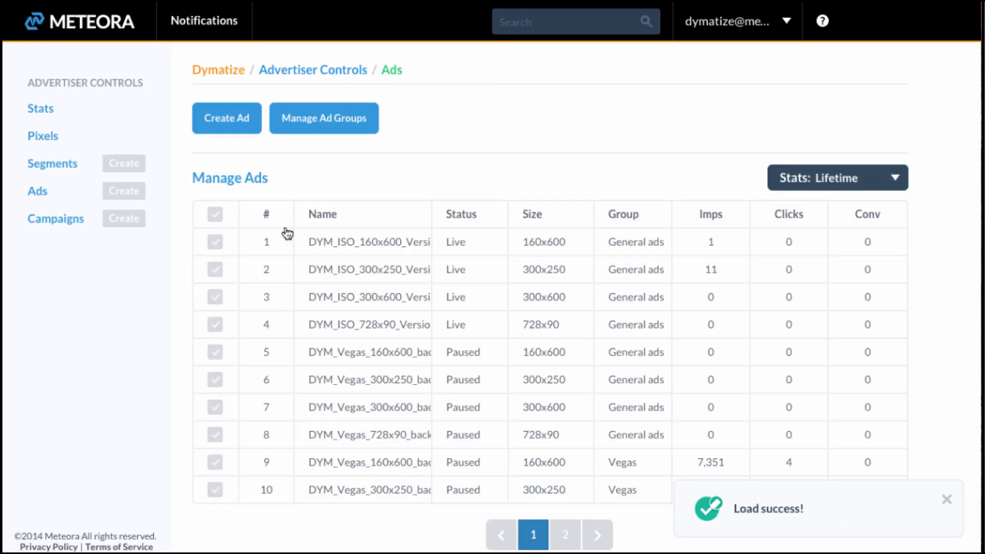
click(330, 220)
click(330, 220)
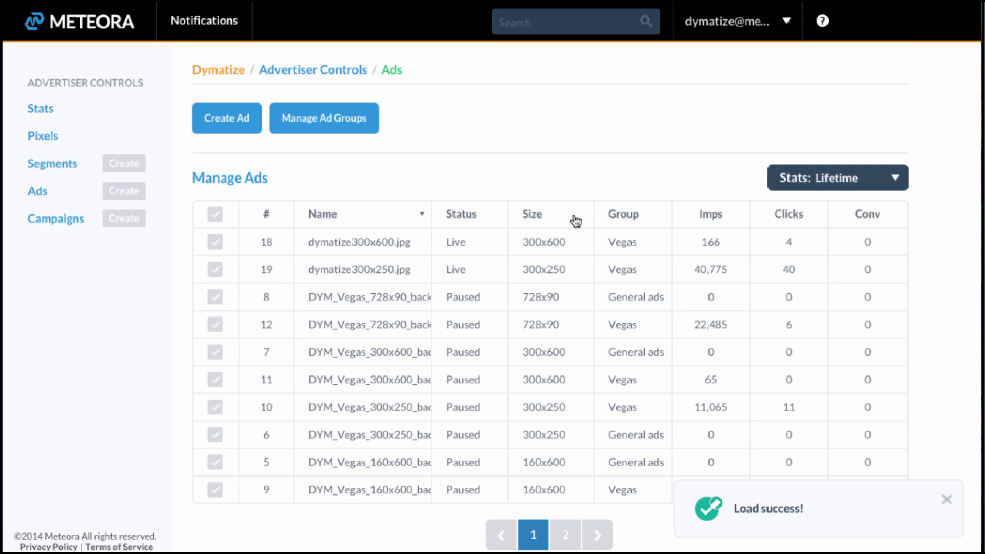
double_click(727, 218)
click(564, 153)
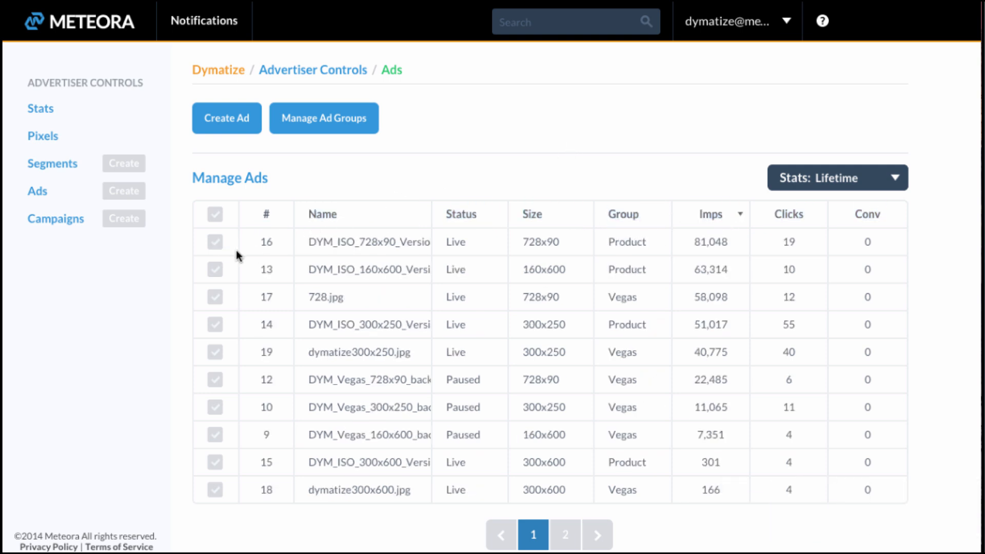
Step: Select the first four ads in the list, toggle the selection of all ads, and clear it
click(215, 244)
click(215, 270)
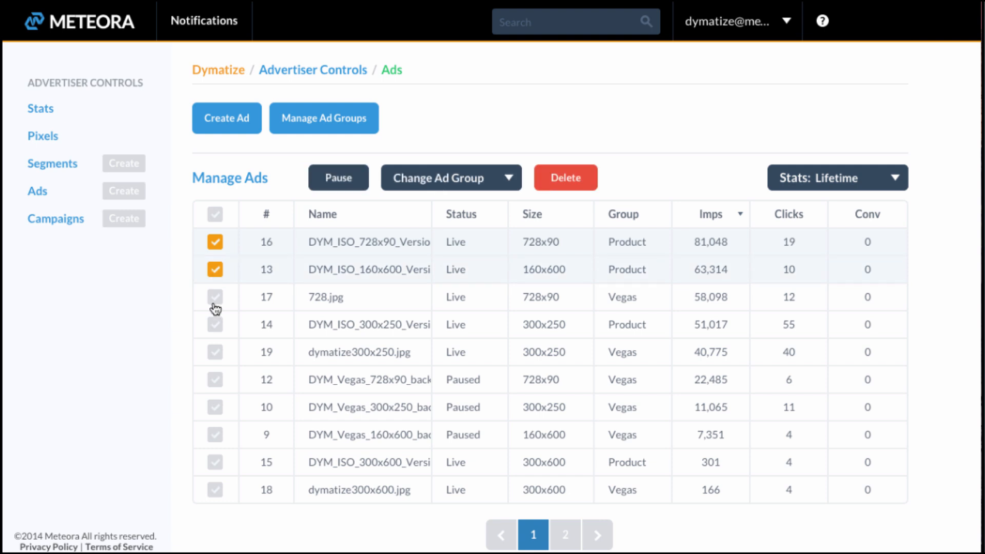
click(215, 298)
click(216, 325)
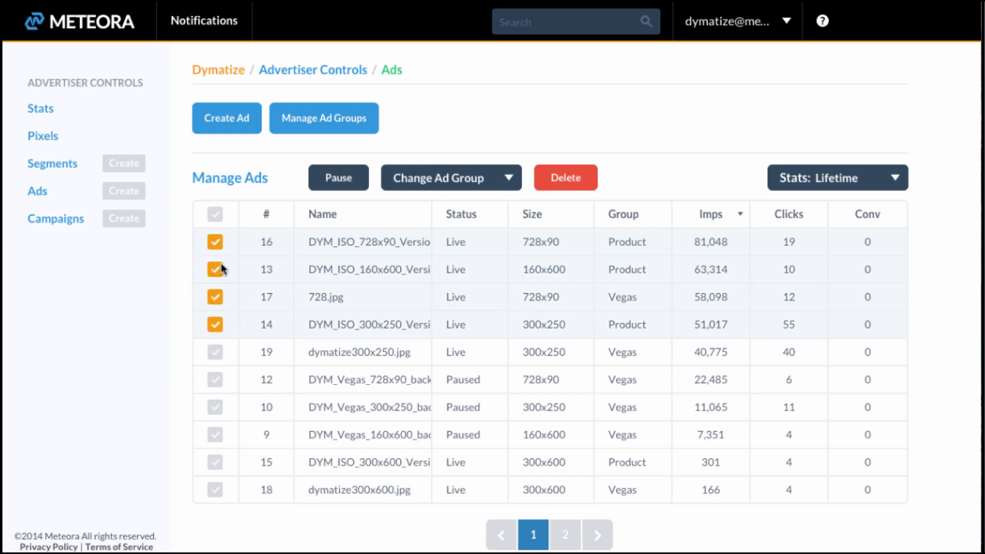
click(216, 218)
click(216, 221)
Step: Select the first two ads, look at the Change Ad Group choices, and deselect both ads
click(215, 242)
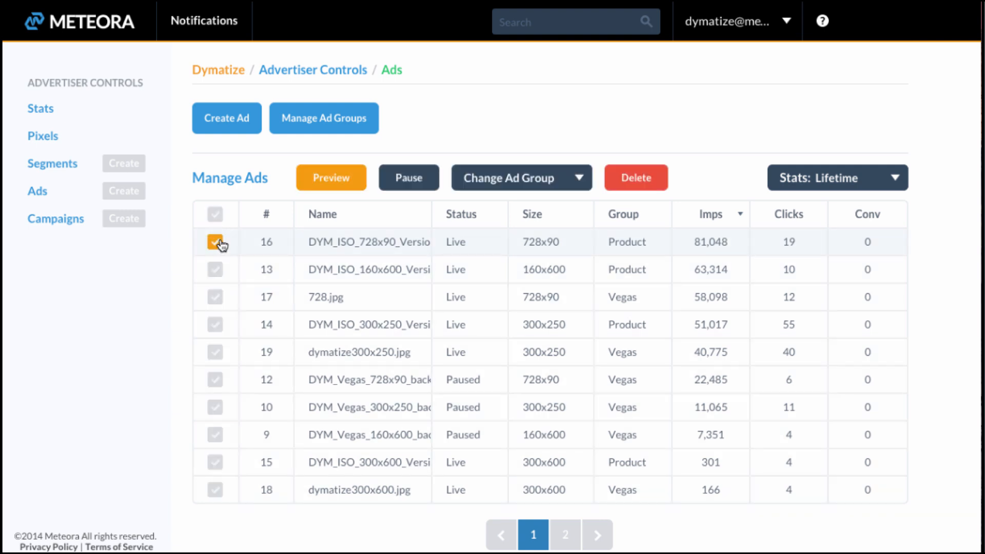
click(215, 269)
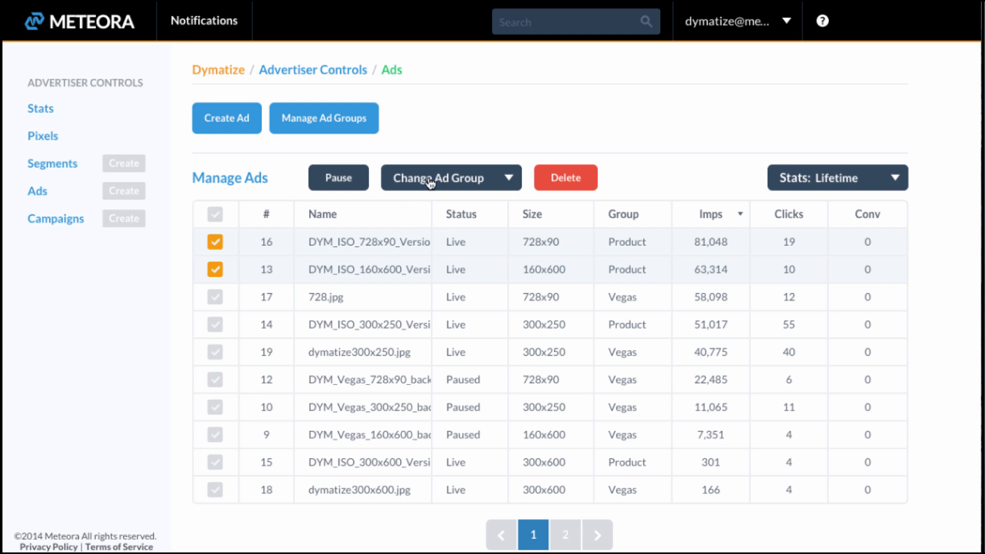
click(466, 182)
click(467, 182)
click(216, 243)
click(215, 269)
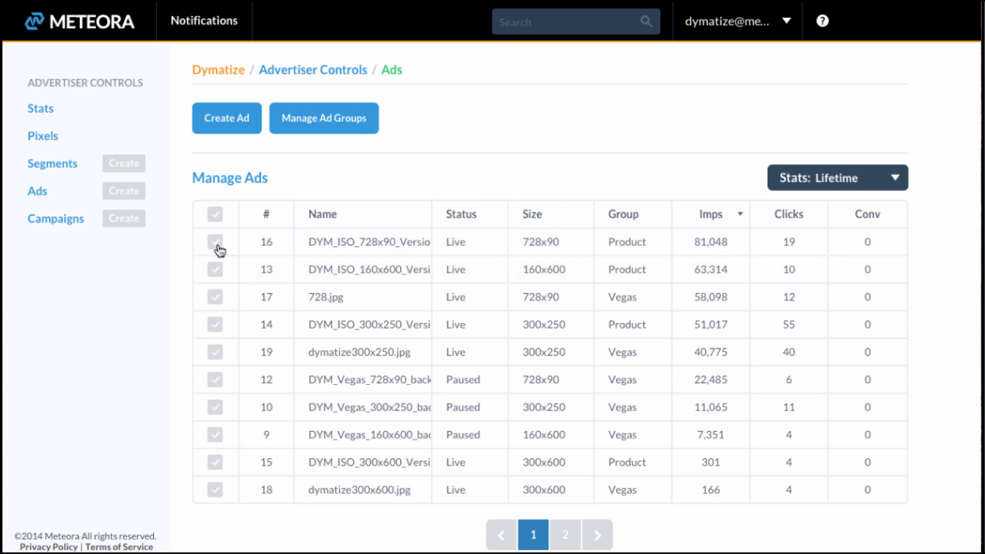
Step: Preview the 728x90 DYM_ISO ad at the head of the list, close the preview, and deselect the ad
click(215, 242)
click(356, 180)
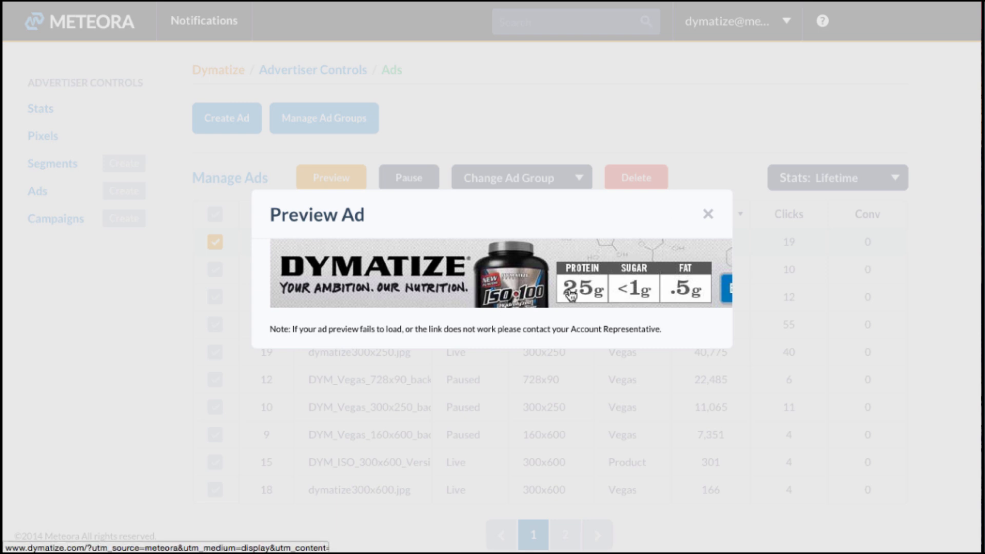
click(708, 213)
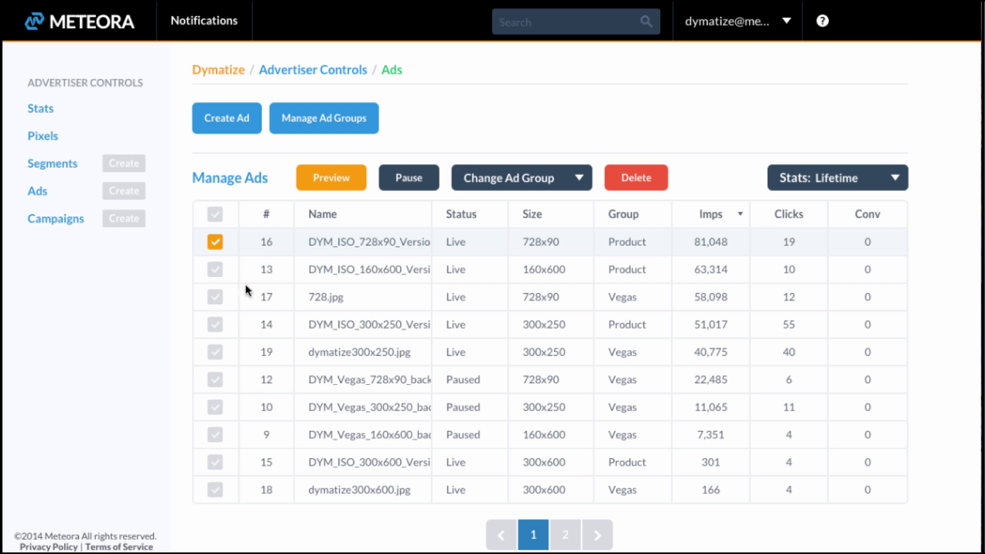
click(215, 243)
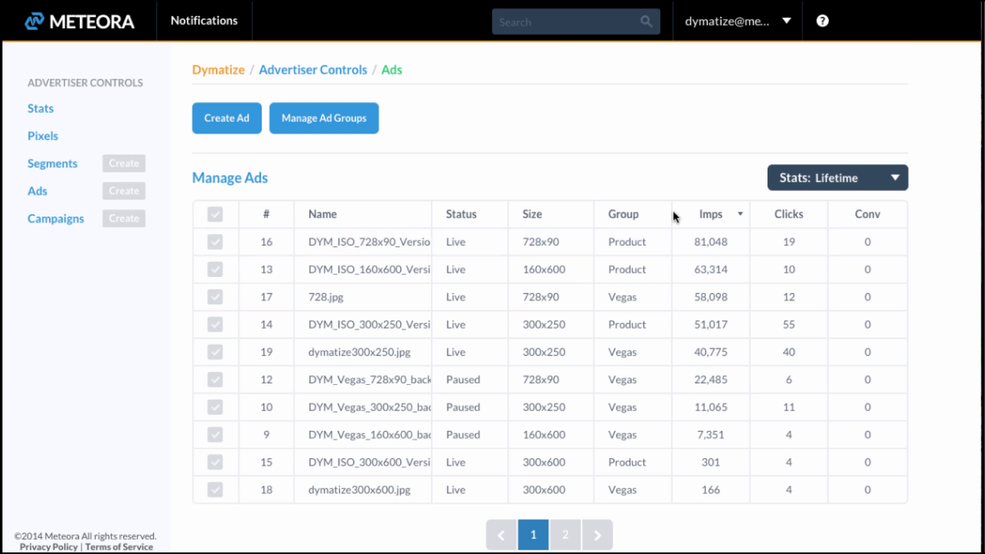
Step: Switch the ads' statistics period to Today, Yesterday and finally Week
click(848, 187)
click(839, 215)
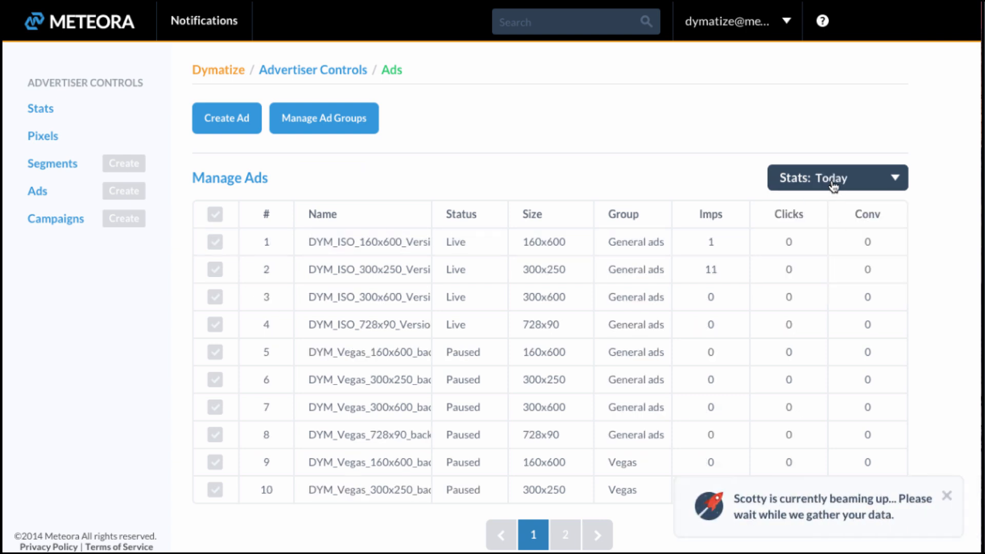
click(832, 185)
click(823, 234)
click(820, 182)
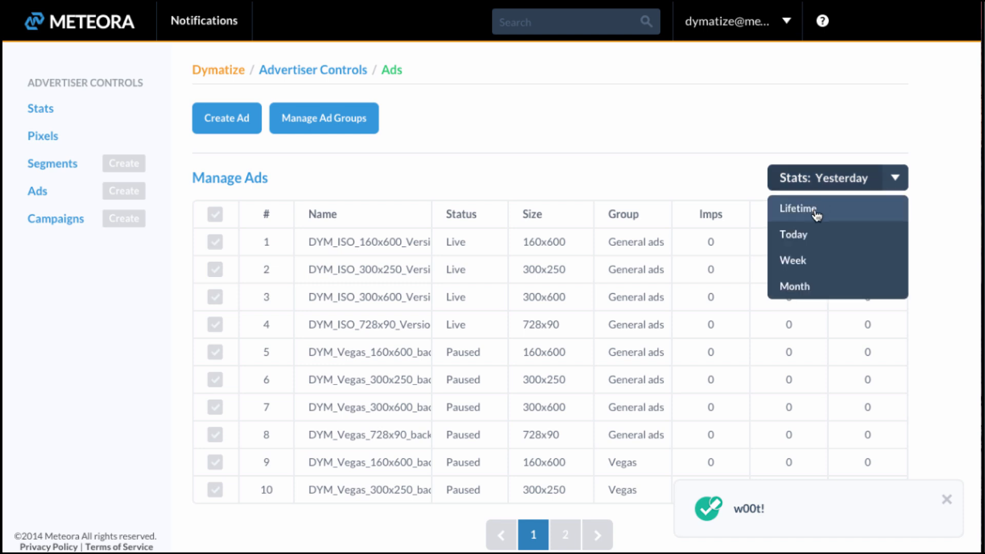
click(803, 261)
Step: Sort the ads by impressions from highest to lowest and check the available statistics periods without changing the period
click(711, 214)
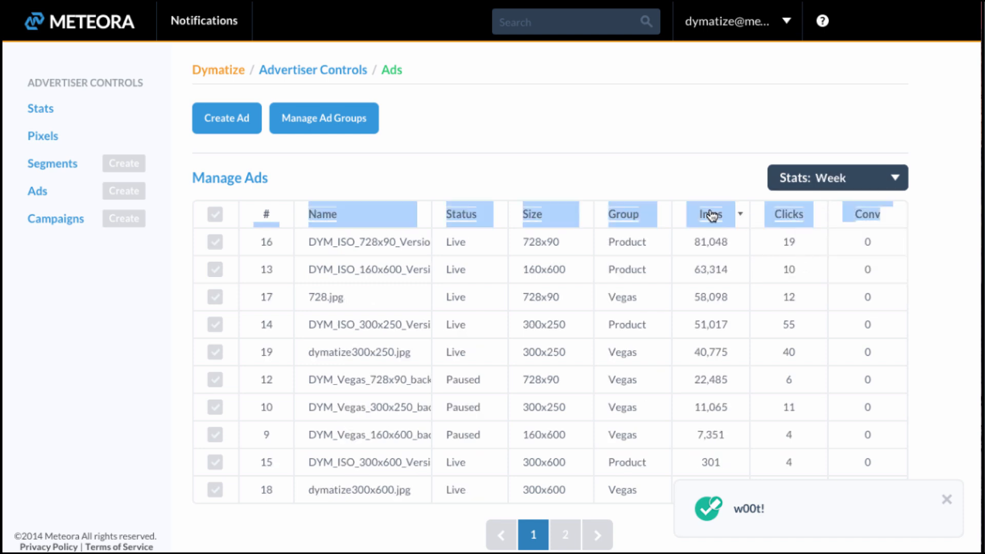
click(806, 169)
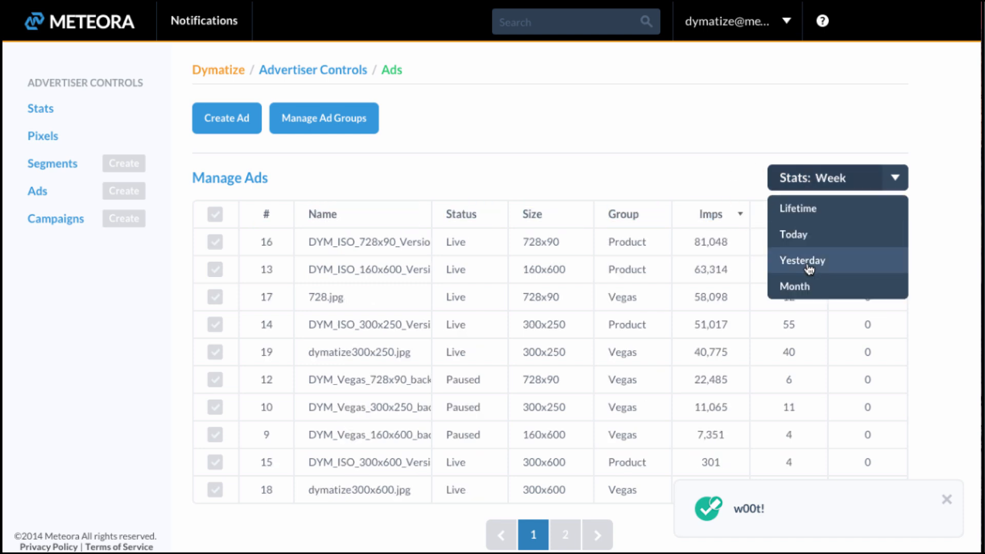
double_click(712, 159)
click(467, 180)
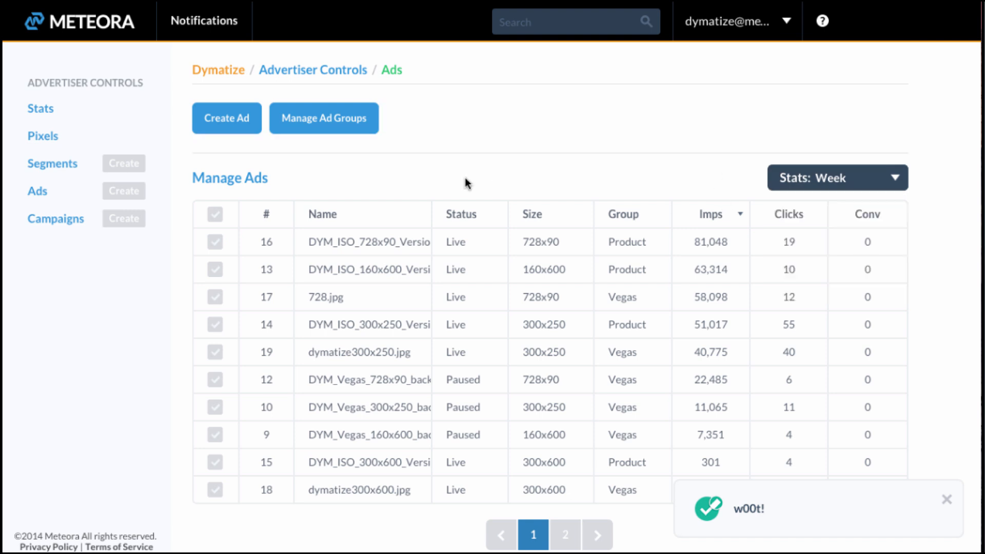
Step: View the ad groups page, open ad creation, and examine all the ad types offered, from banner ads to StāMedia imports
click(322, 125)
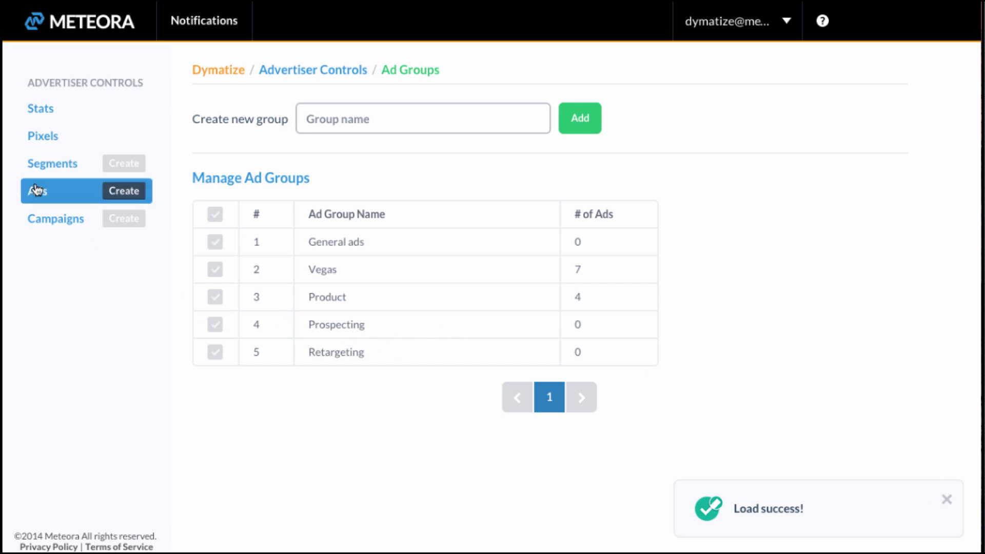
click(112, 192)
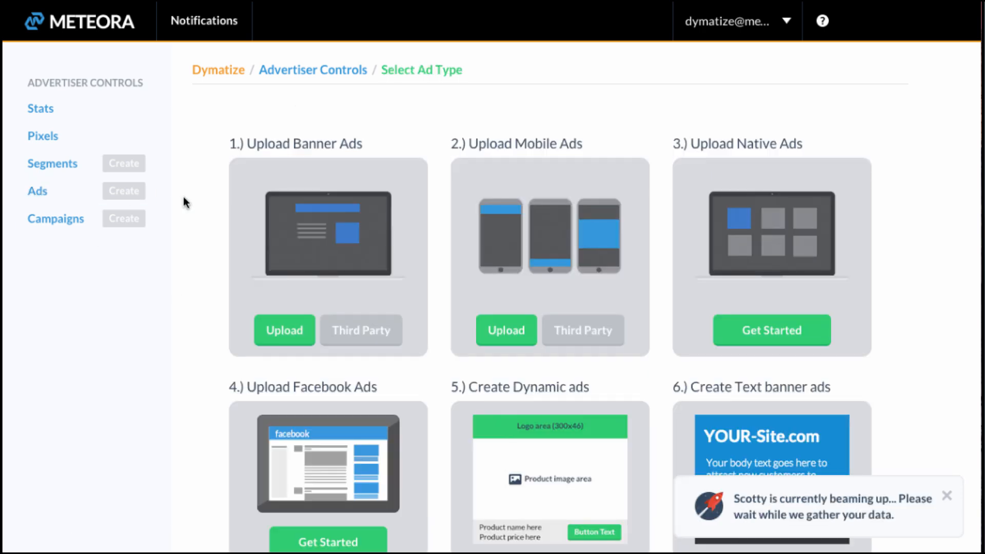
scroll(184, 195, down, 2)
scroll(183, 195, up, 1)
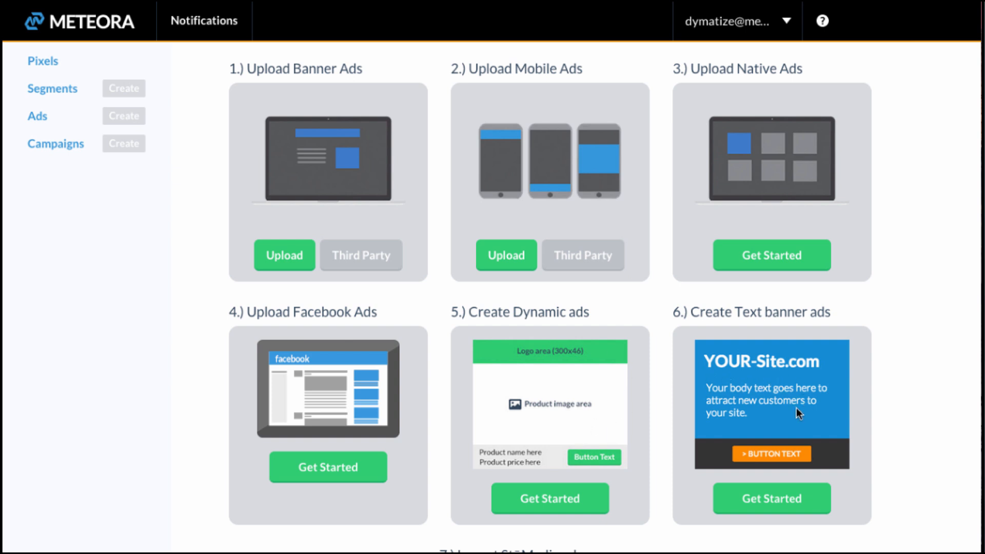
scroll(796, 407, down, 2)
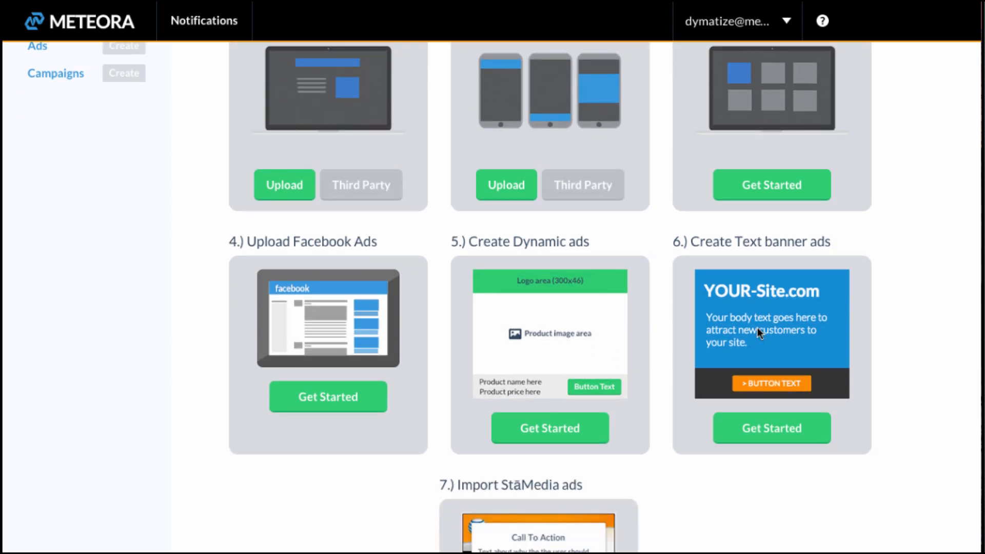
scroll(757, 327, down, 5)
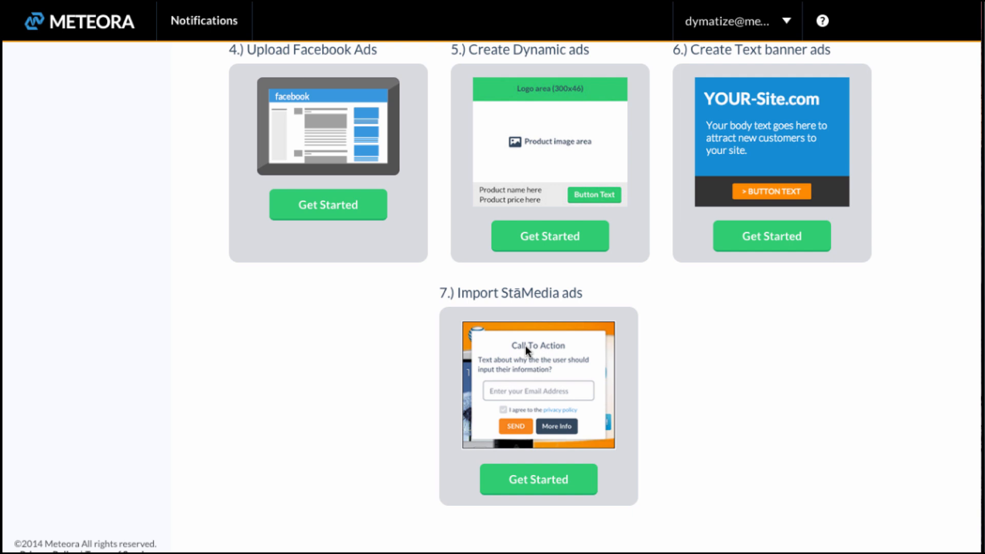
scroll(666, 362, up, 4)
scroll(666, 362, up, 2)
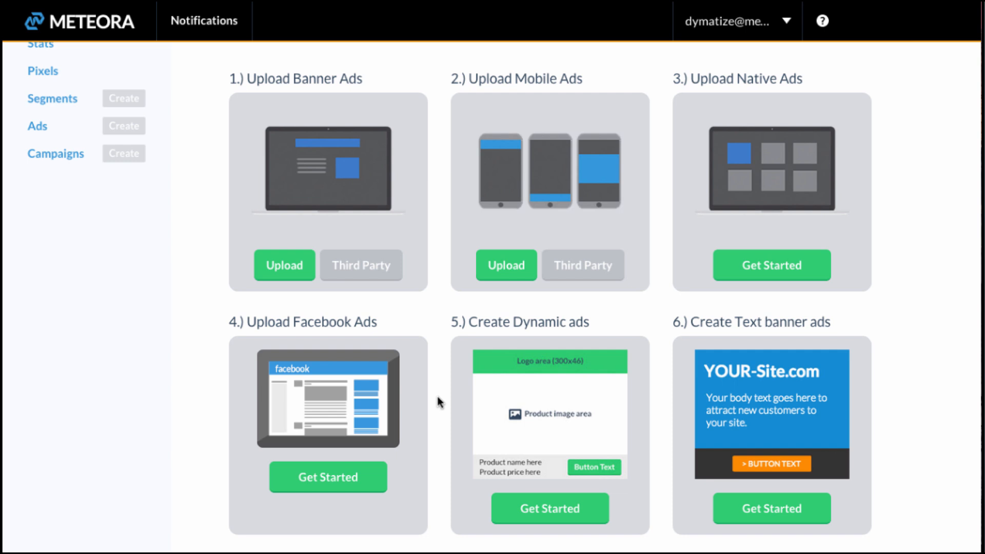
scroll(438, 401, up, 2)
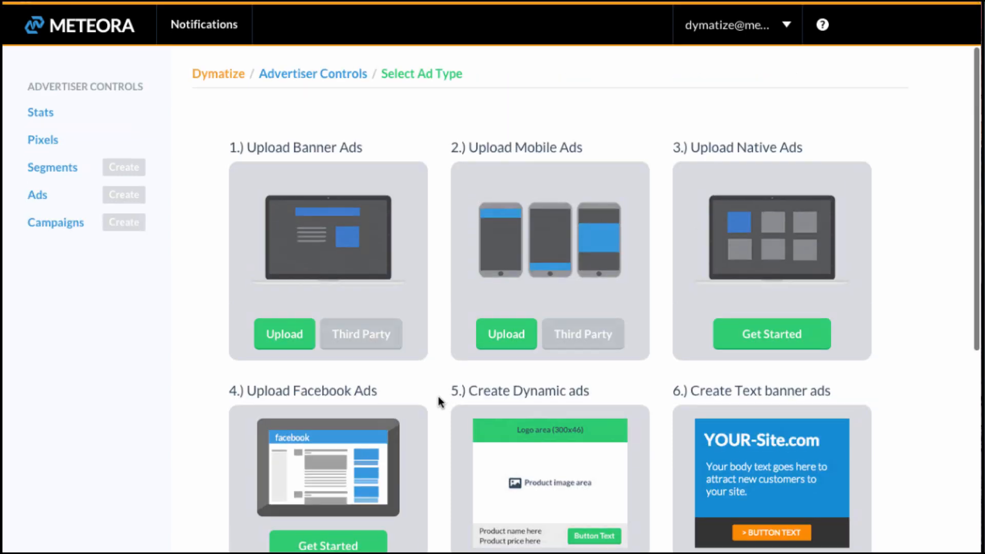
Step: Open the Campaigns page and sort the campaigns by impressions from highest to lowest
click(68, 215)
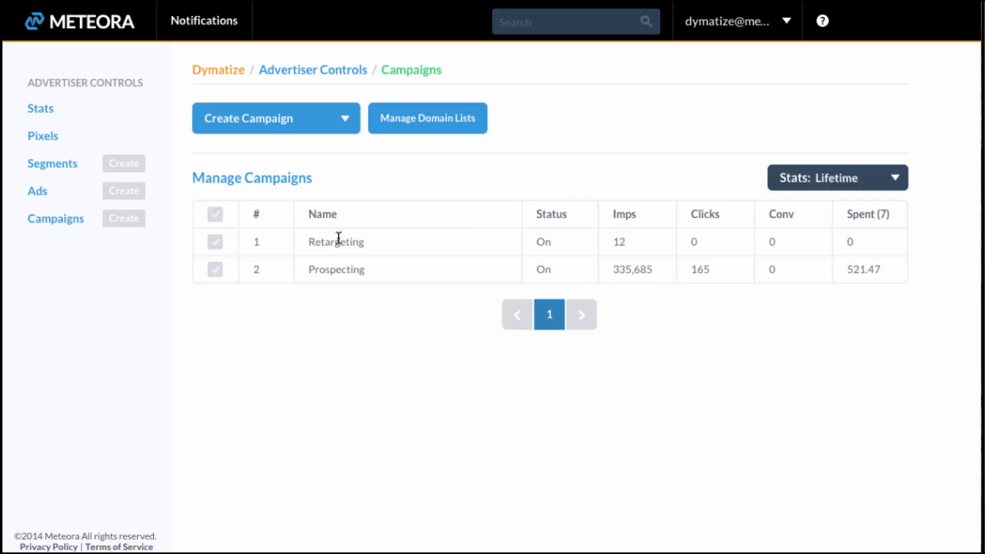
triple_click(633, 221)
click(648, 190)
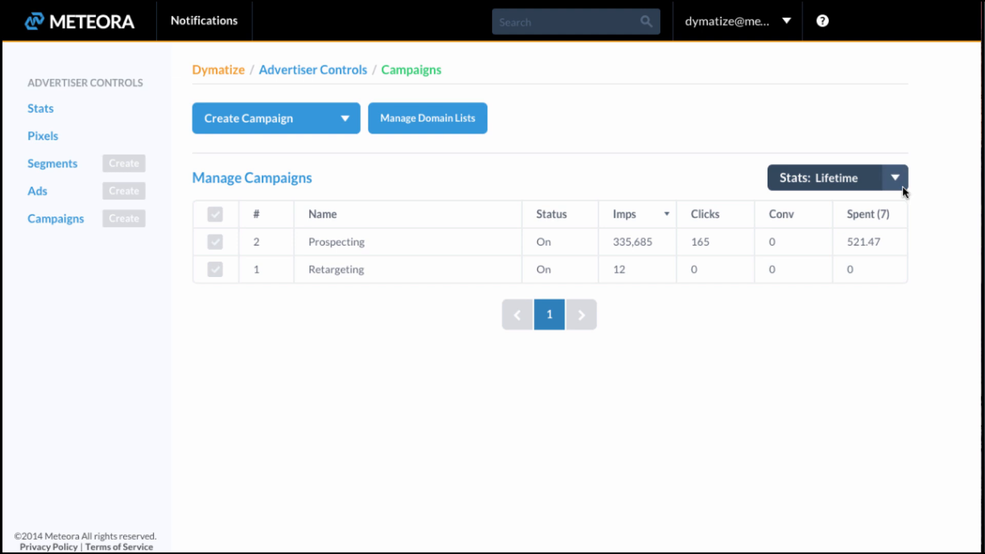
click(444, 121)
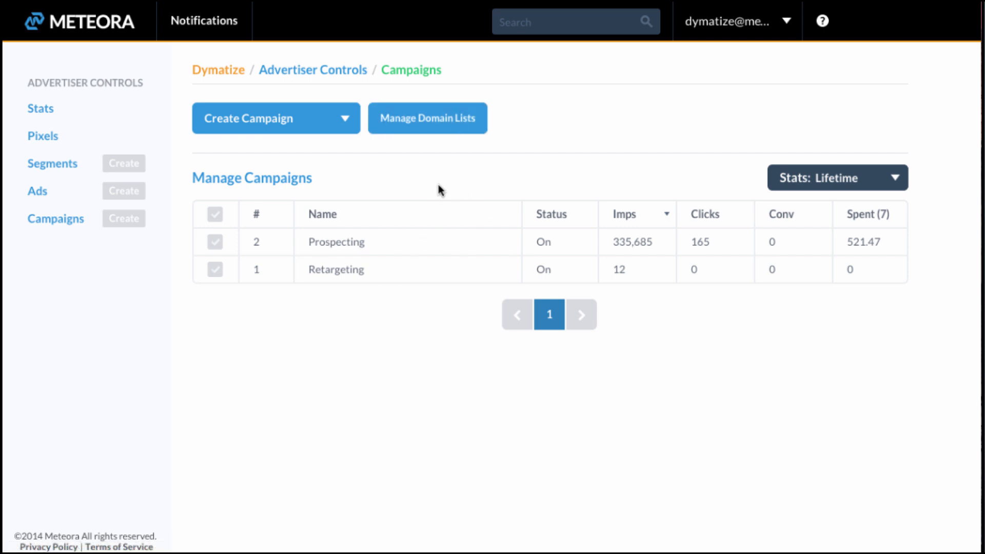
Step: Start a new Web, Mobile, Native campaign and look at the Advertise To choices without changing the audience
click(341, 130)
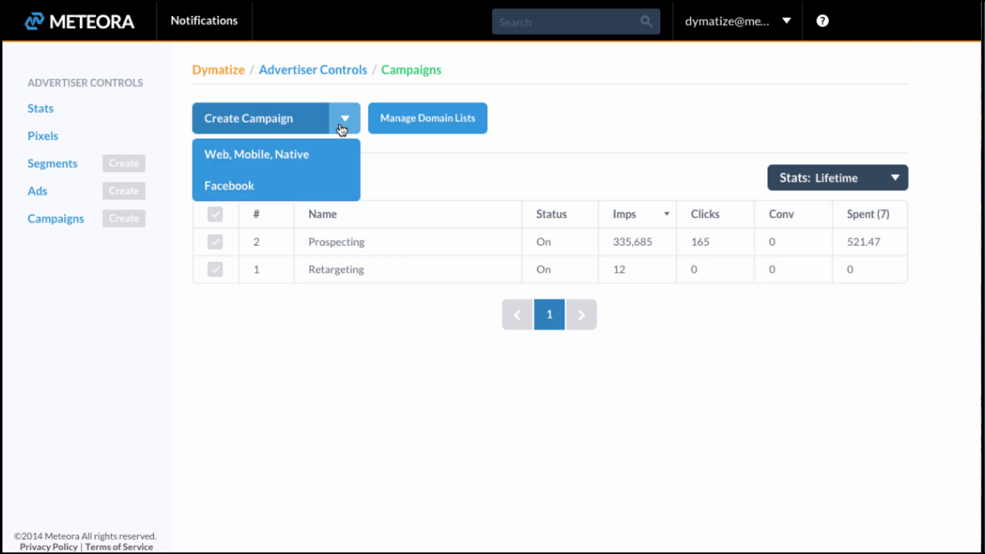
click(275, 156)
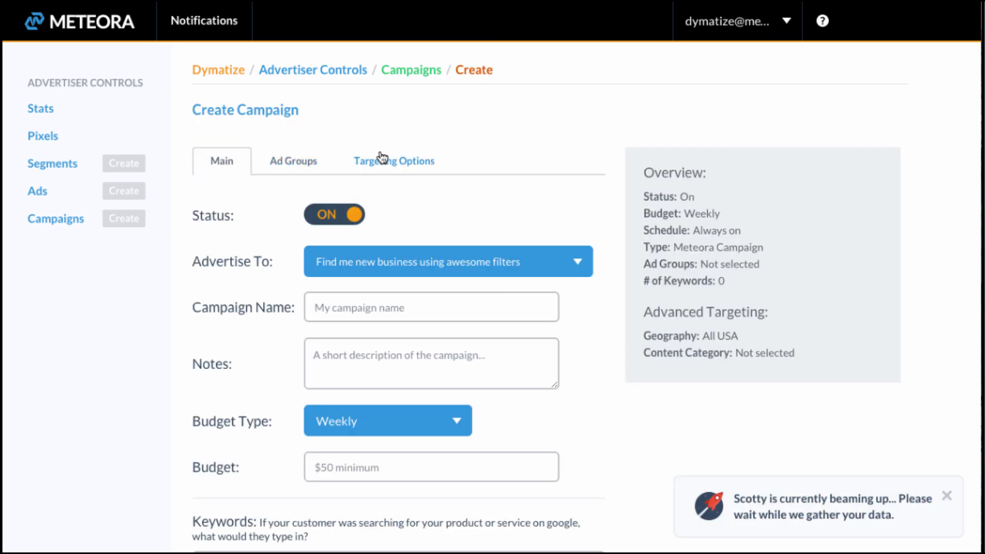
scroll(378, 180, down, 2)
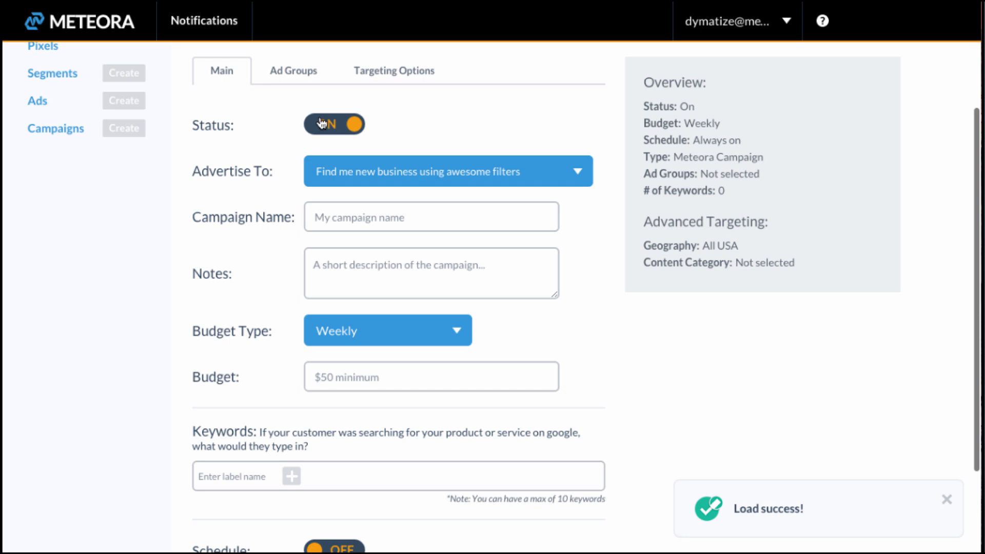
click(335, 183)
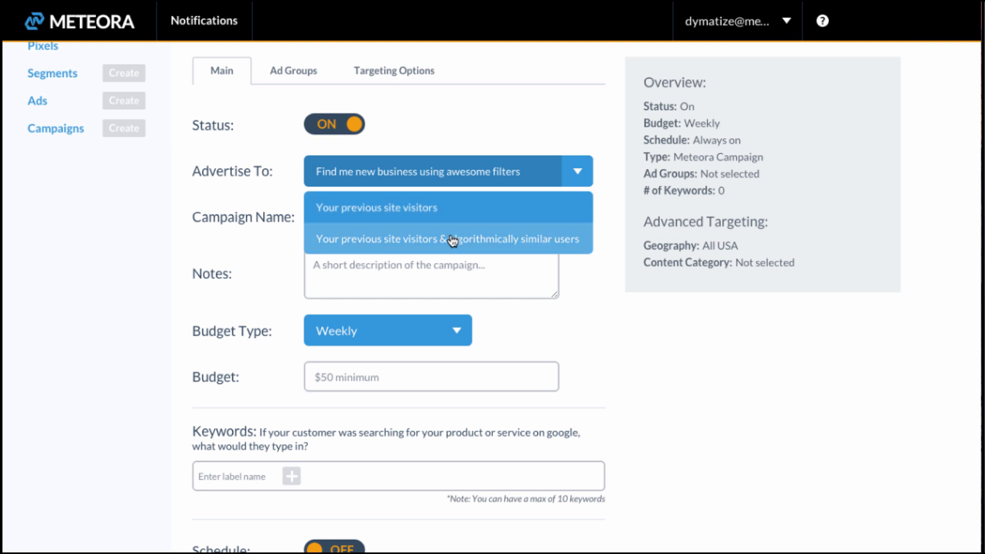
click(409, 166)
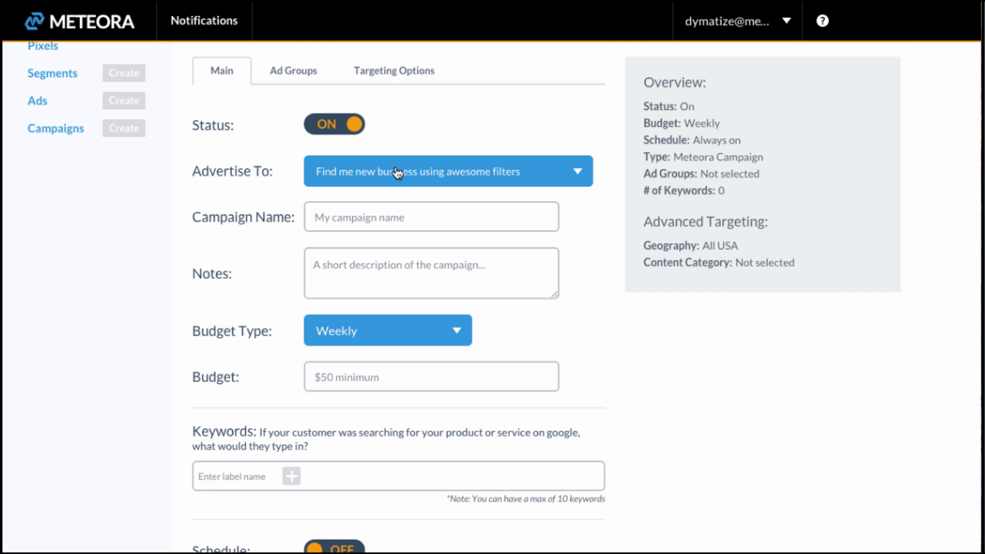
Step: Examine the new campaign's name, notes, budget type, budget and keyword fields without entering anything
click(352, 225)
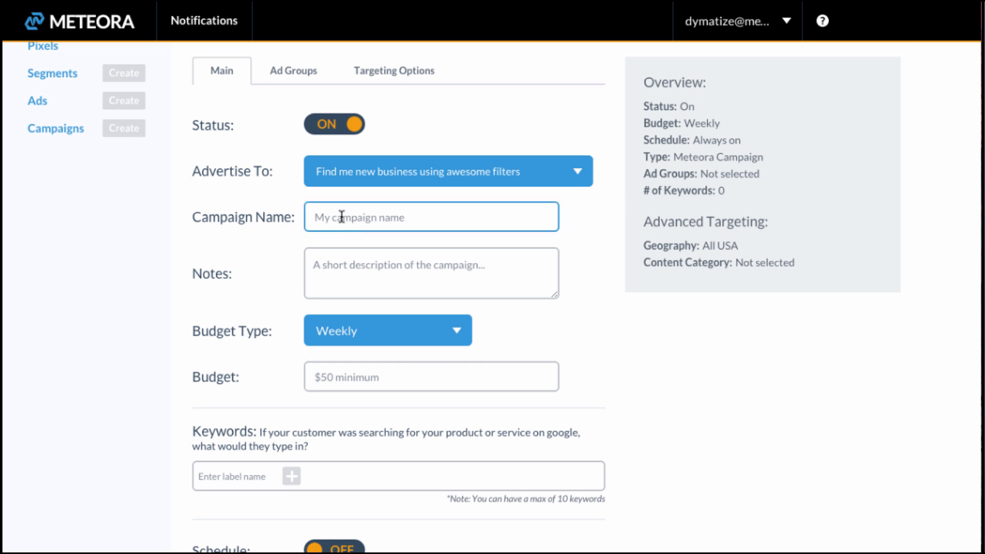
click(340, 271)
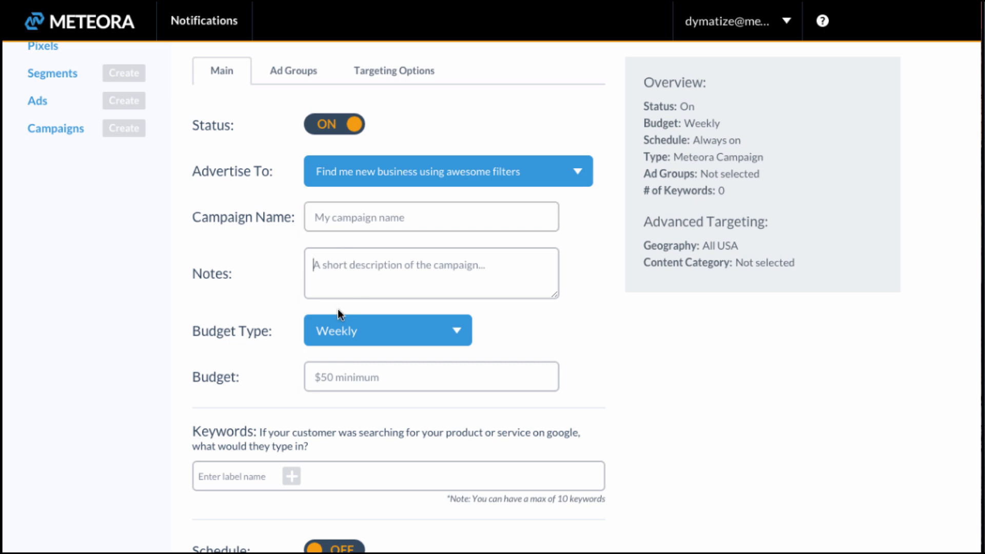
click(341, 335)
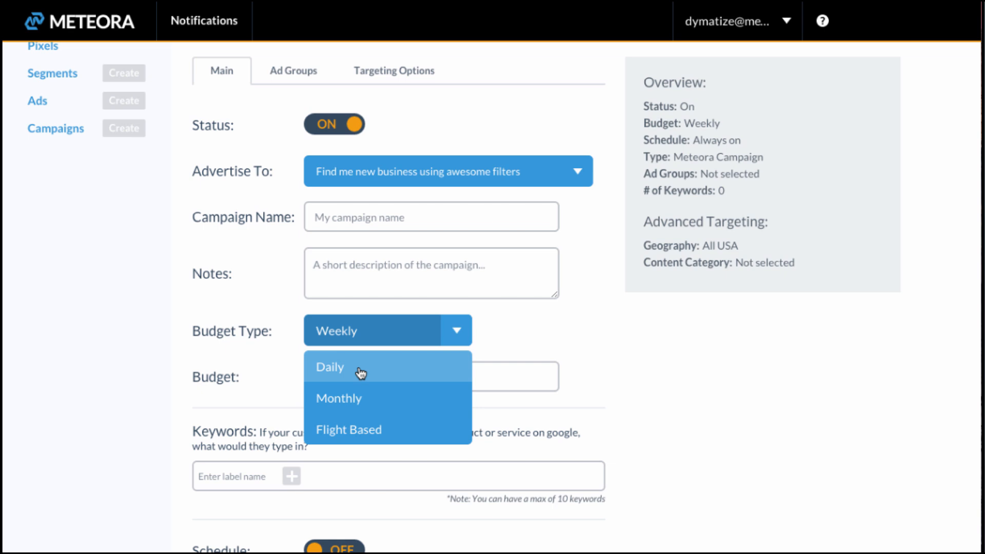
scroll(377, 368, down, 1)
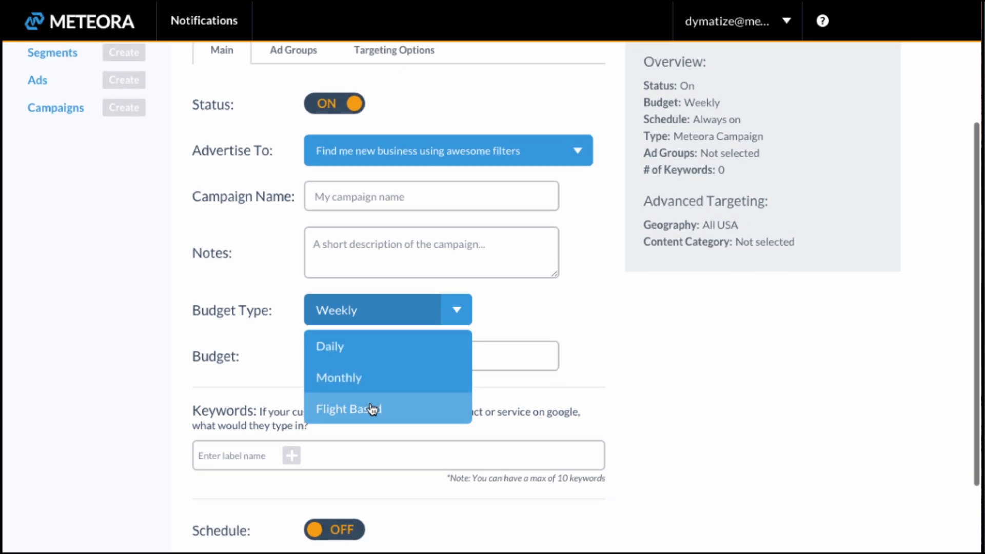
click(566, 304)
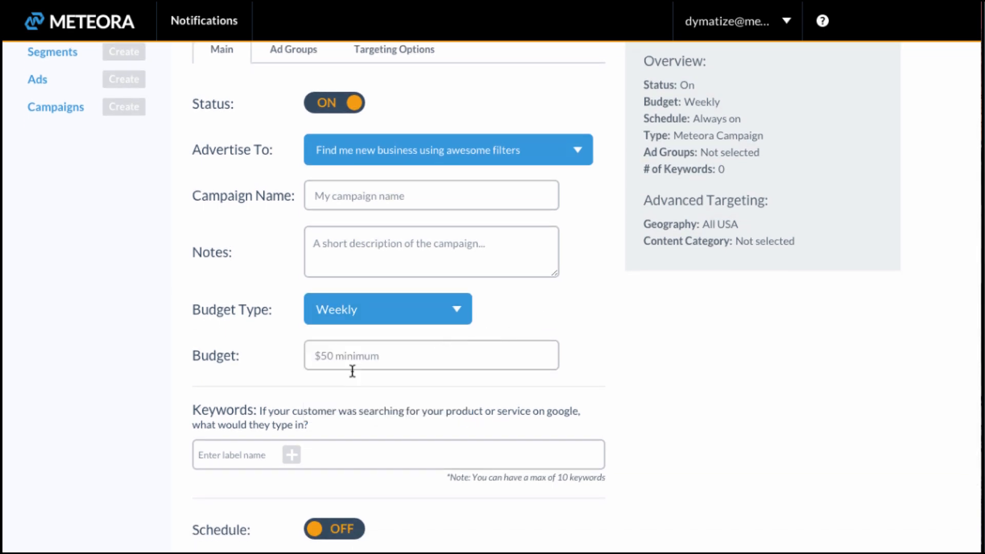
click(351, 355)
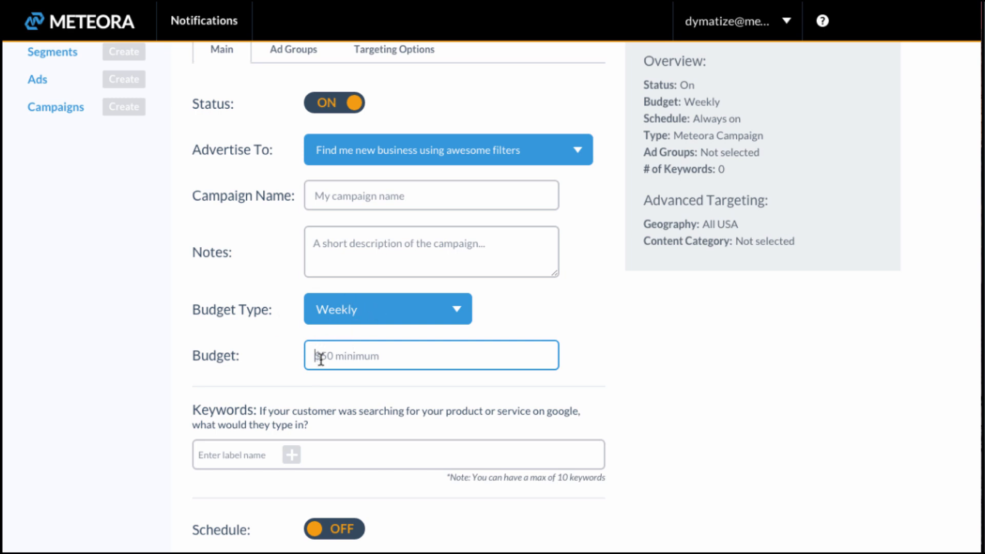
scroll(310, 367, down, 2)
click(238, 360)
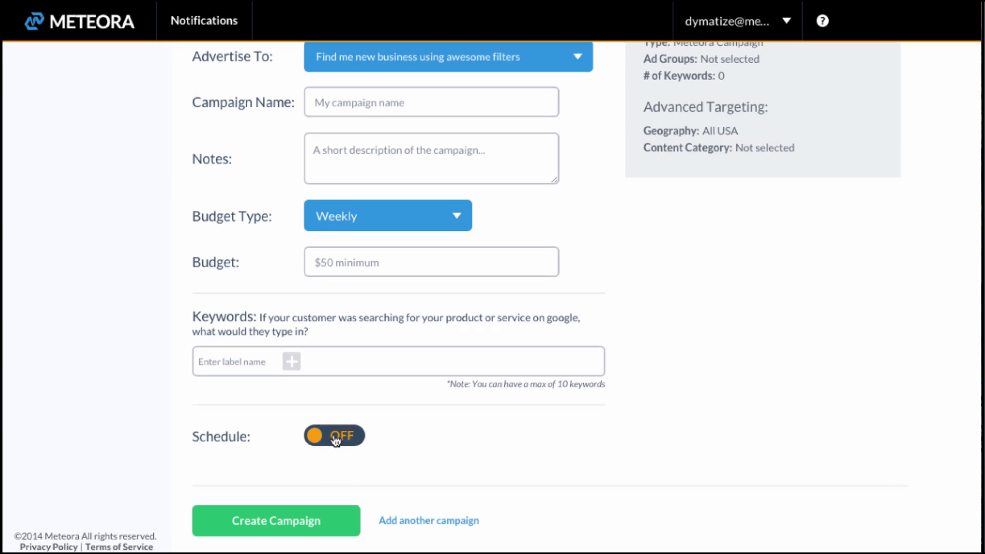
Step: Turn on the campaign schedule, look at the start date calendar, and turn the schedule off again
click(336, 437)
scroll(433, 424, down, 2)
click(394, 388)
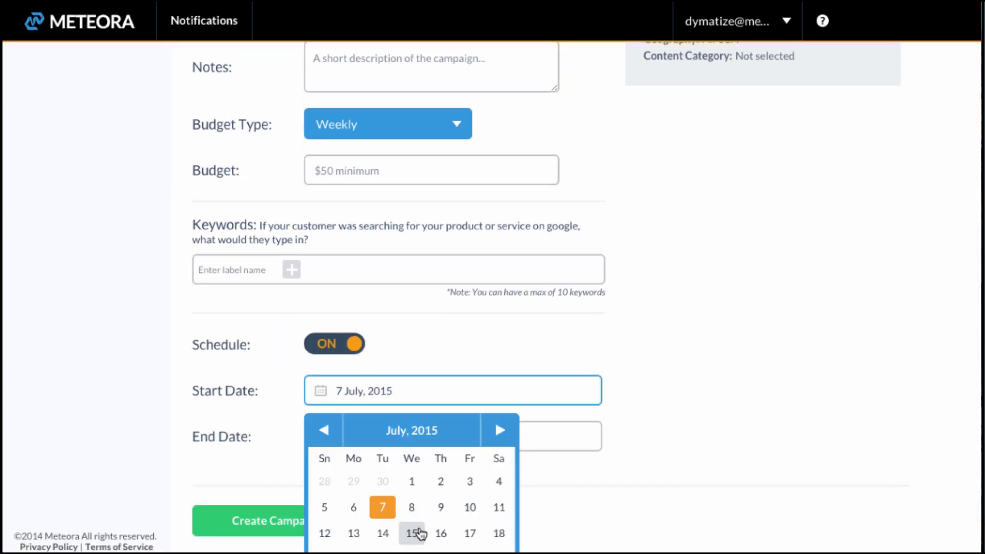
click(360, 393)
click(343, 345)
scroll(343, 341, up, 5)
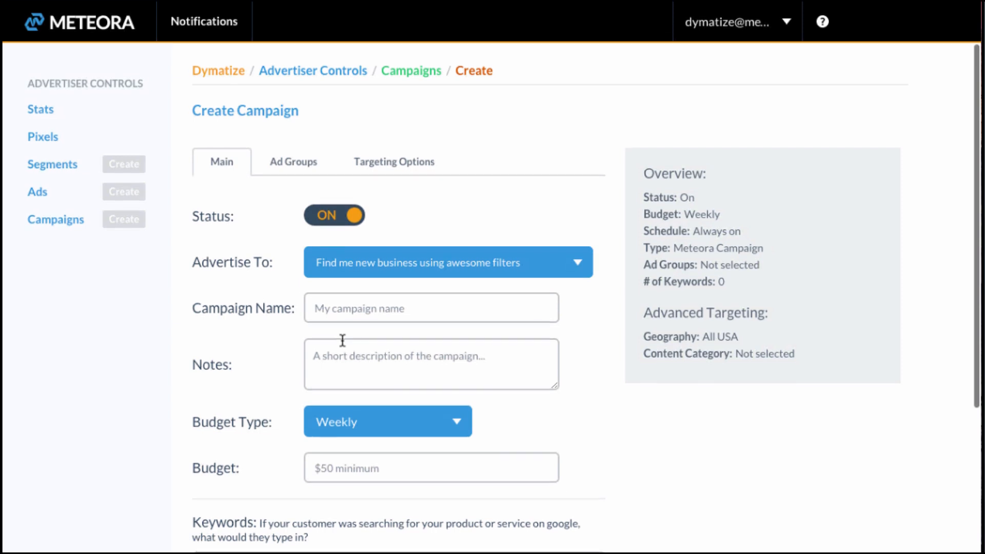
Step: Assign the General ads and Vegas ad groups to the new campaign
click(290, 163)
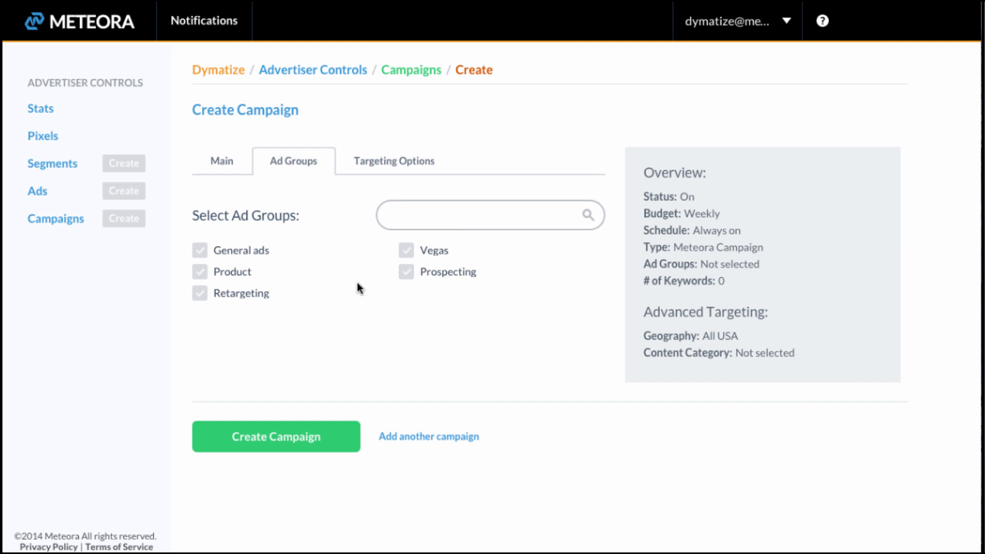
click(196, 253)
click(403, 258)
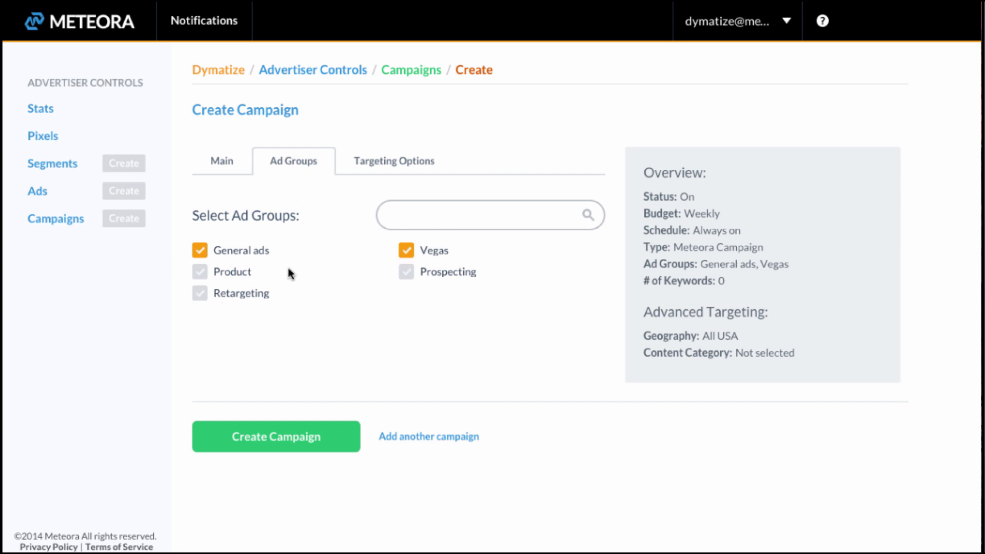
Step: Search the ad groups for "prospec", add the Prospecting group to the campaign, and clear the search
click(423, 213)
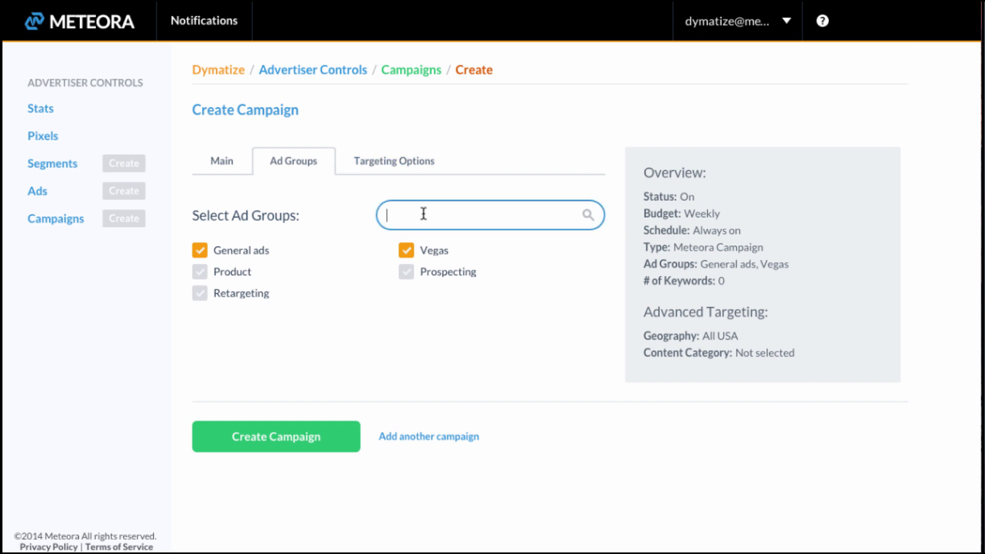
text(prospec)
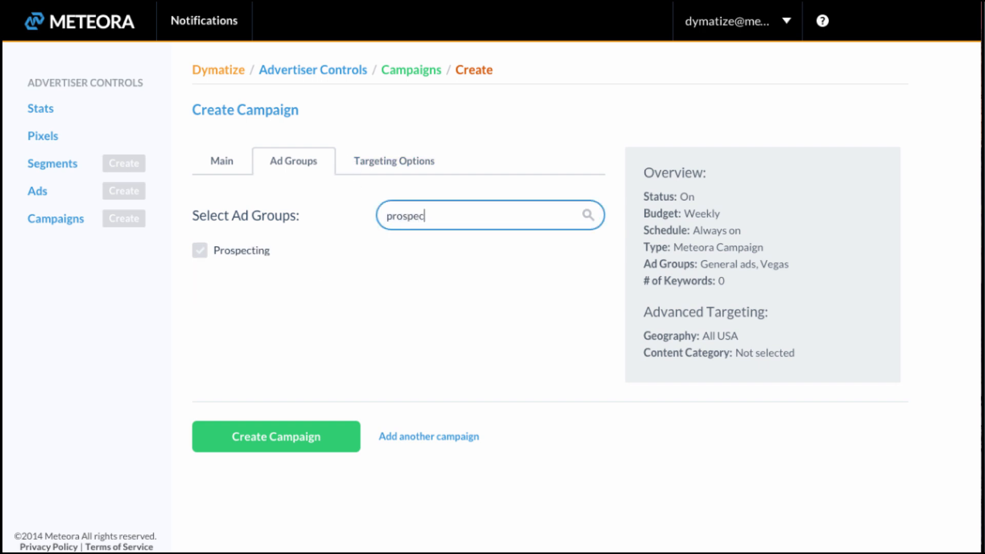
click(200, 252)
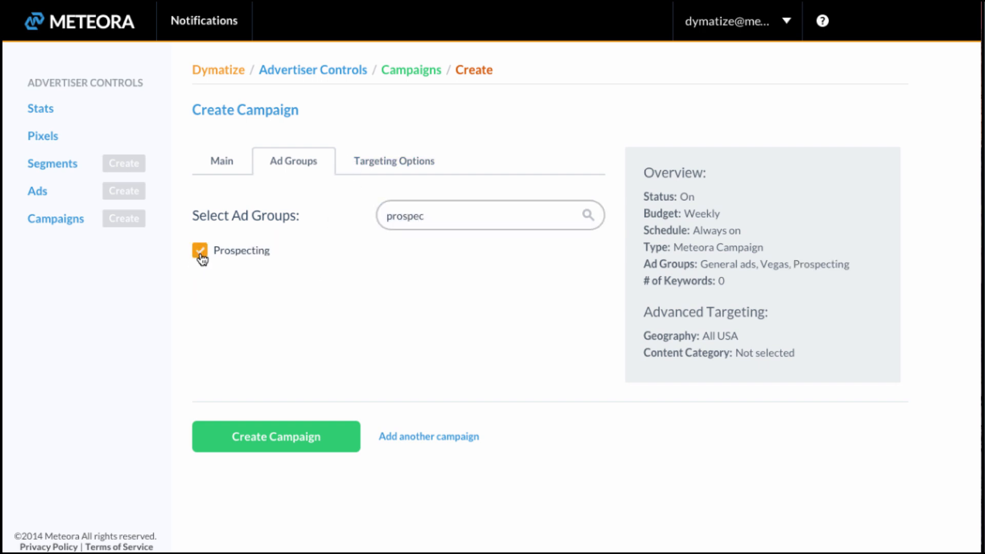
drag(475, 224, 287, 210)
key(BackSpace)
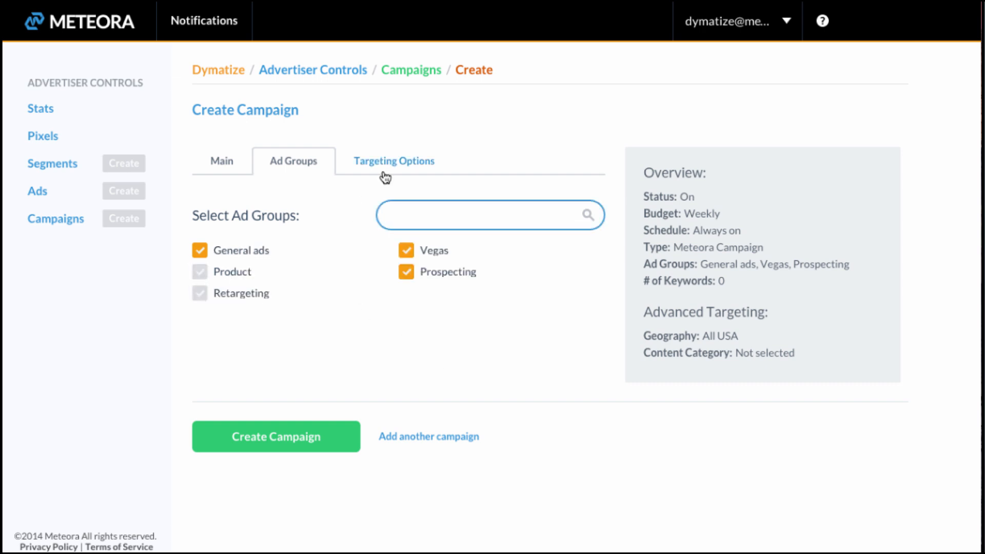
Step: Turn on Brand Safety & Viewability in the campaign's targeting options and look through the brand safety levels without choosing one
click(361, 164)
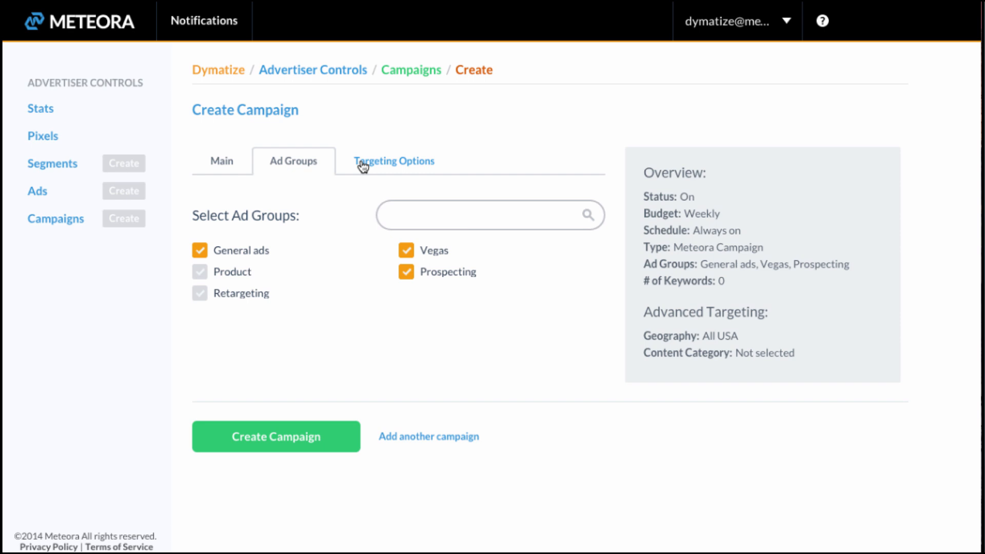
scroll(424, 217, down, 3)
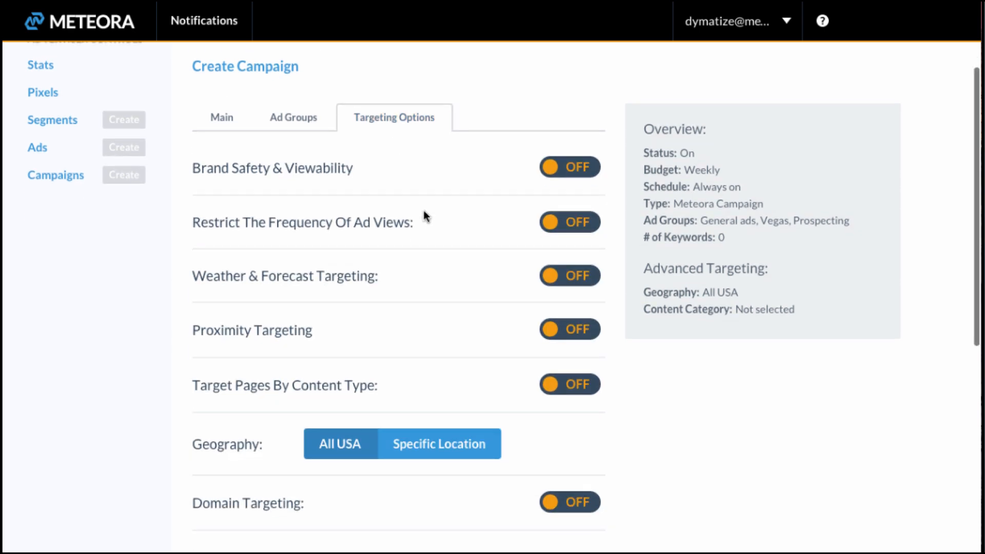
click(575, 127)
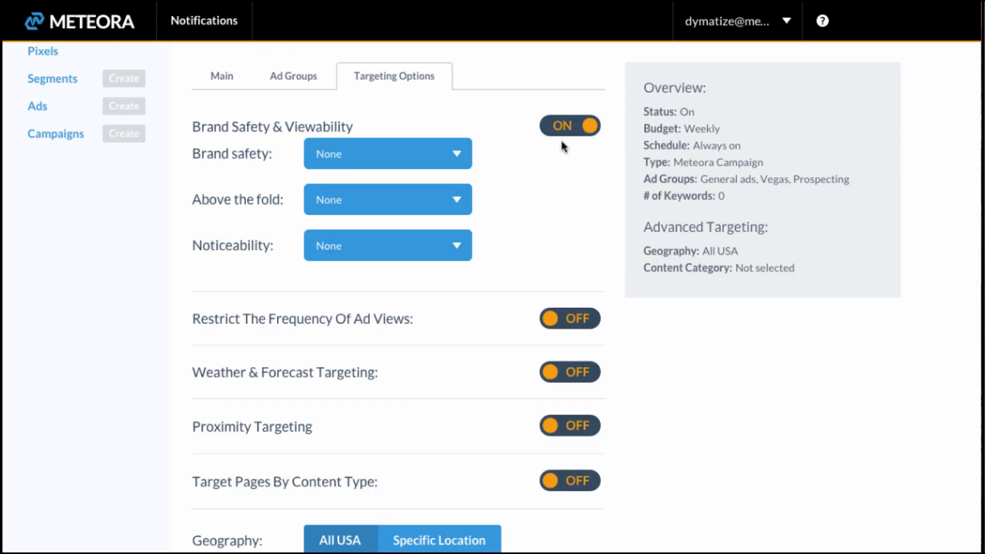
click(411, 163)
click(484, 180)
click(356, 163)
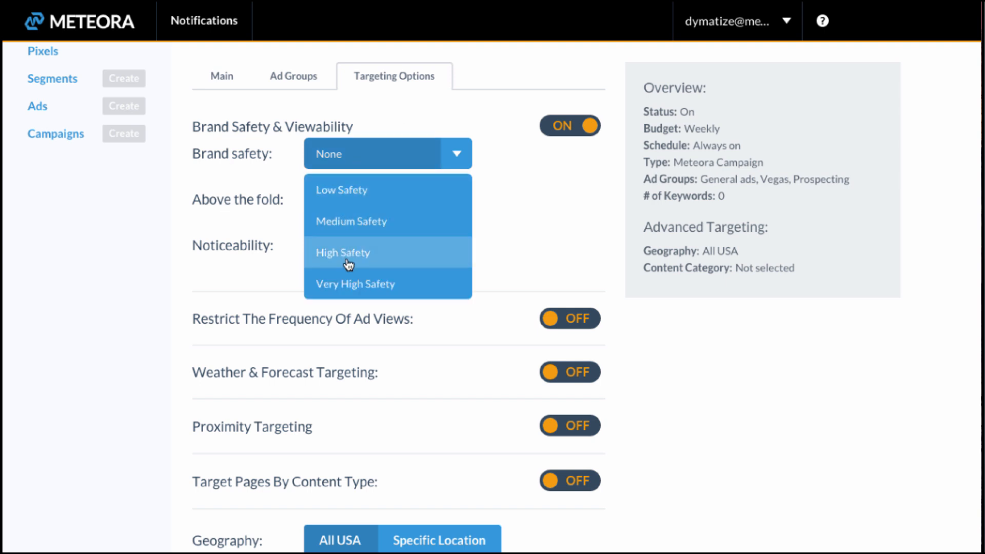
click(482, 205)
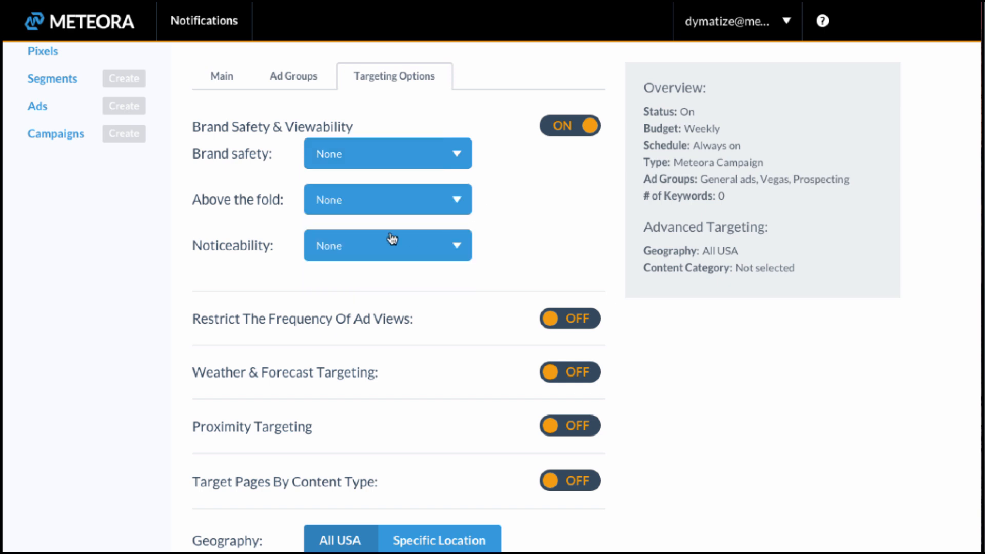
Step: Look at the Noticeability choices without changing them and turn Brand Safety & Viewability off again
click(392, 239)
click(532, 253)
click(590, 126)
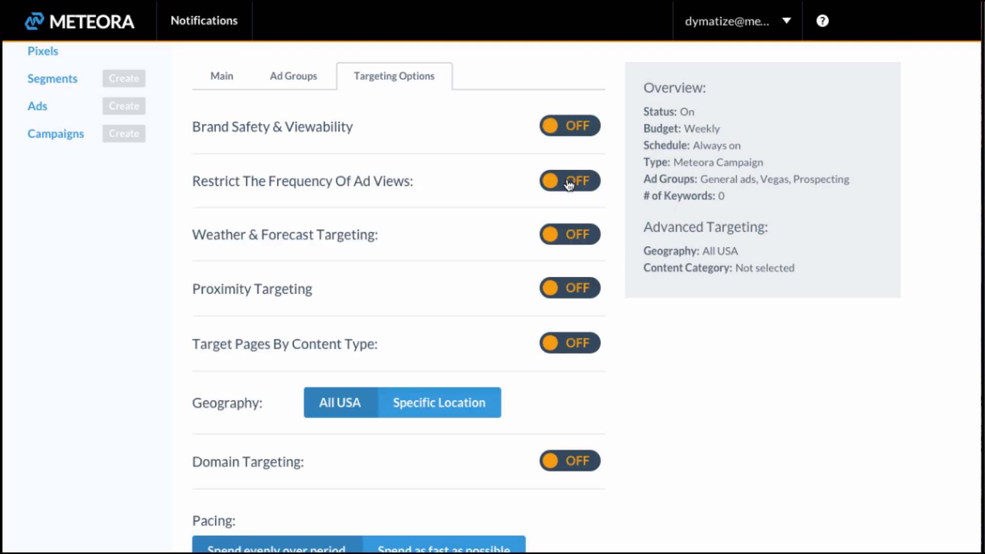
Step: Turn on the ad view frequency restriction, look at its time unit choices, and turn the restriction off again
click(568, 183)
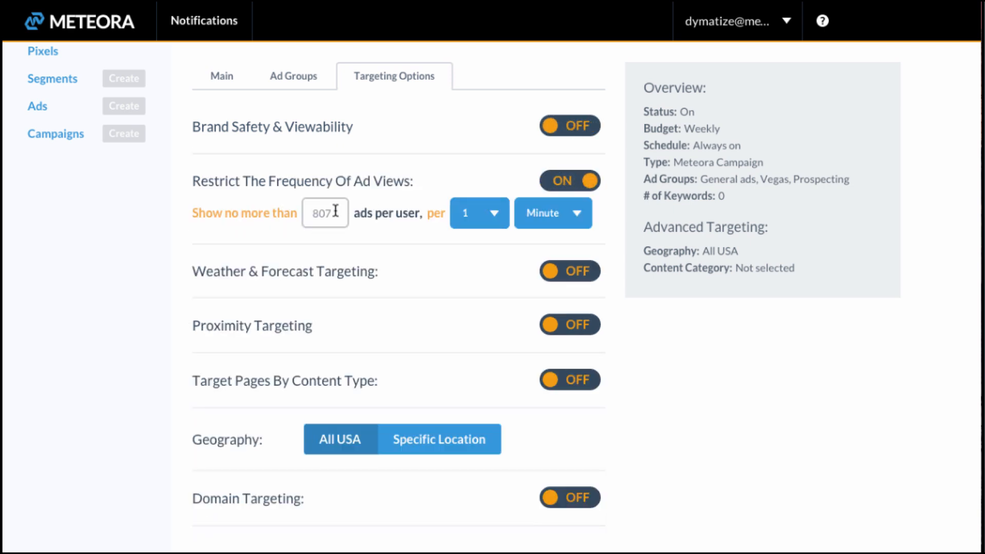
click(519, 220)
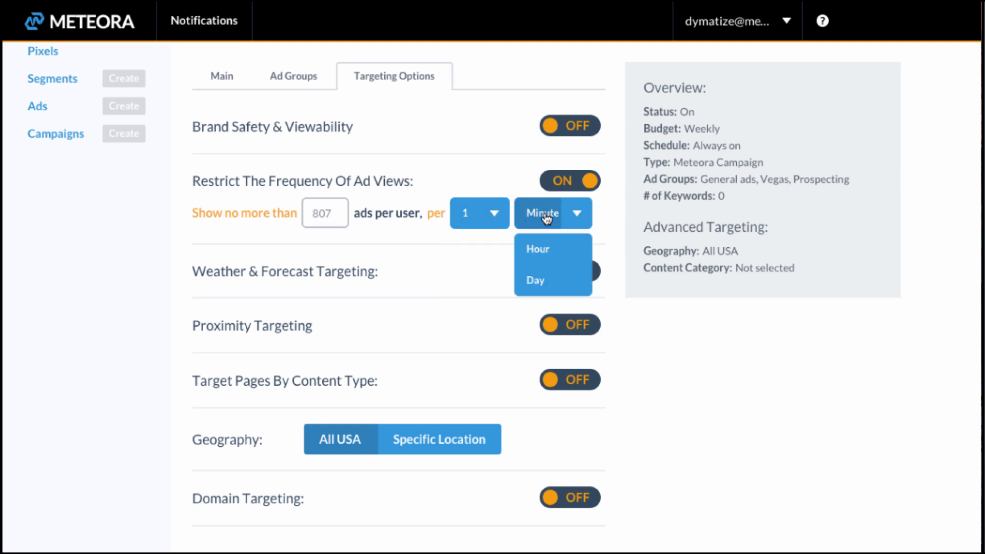
click(425, 255)
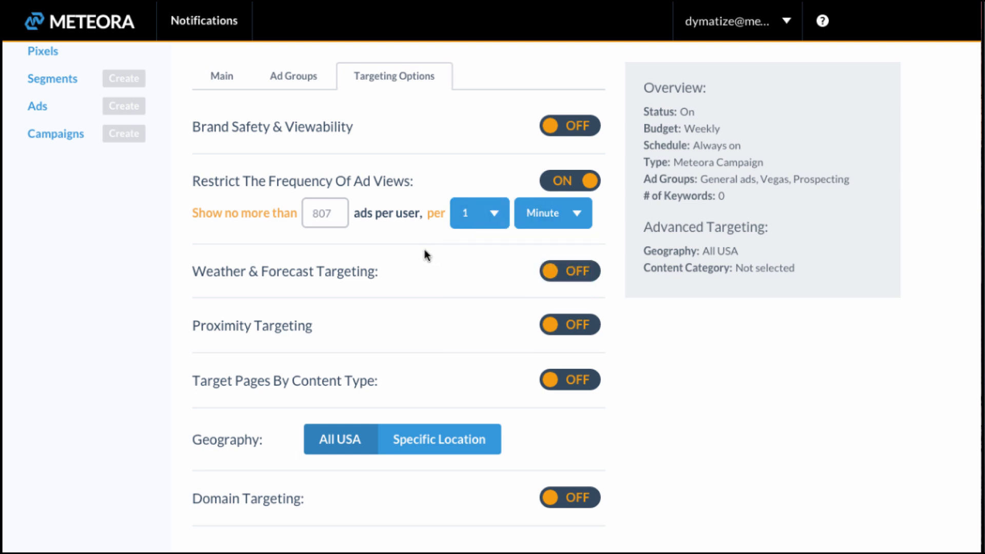
click(581, 179)
Step: Turn on Weather & Forecast Targeting, bring the whole United States into the map, and choose high temperature as the weather type
click(565, 237)
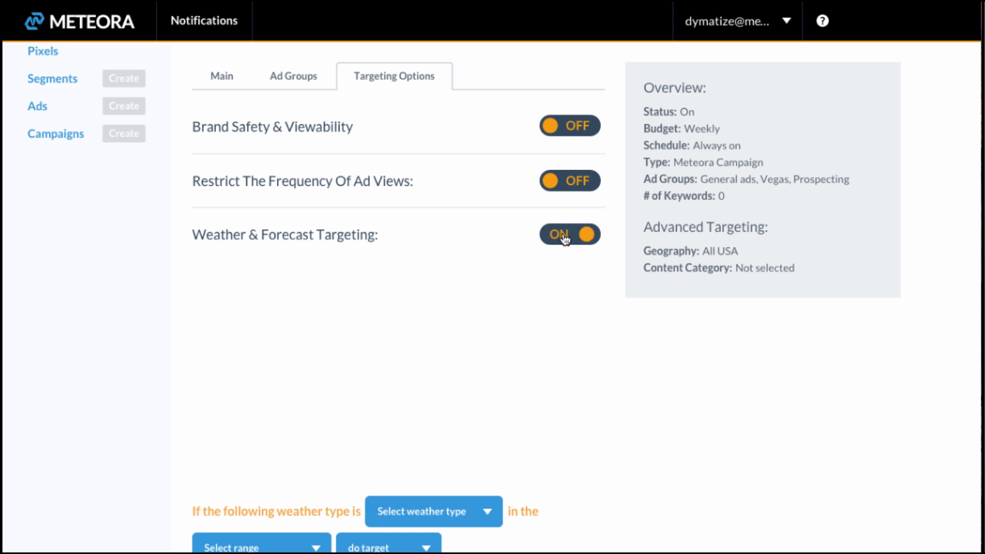
scroll(675, 326, down, 2)
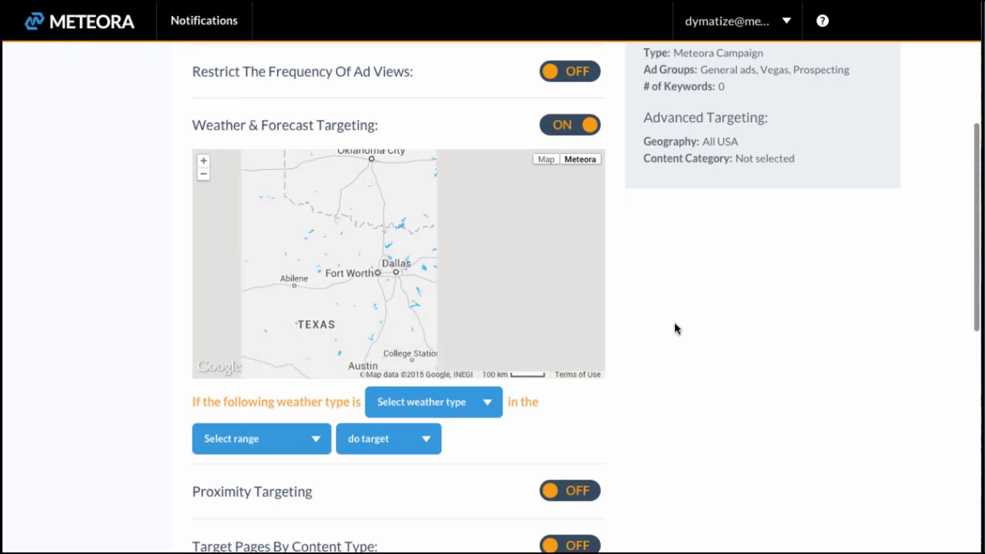
scroll(676, 328, down, 1)
scroll(383, 235, down, 3)
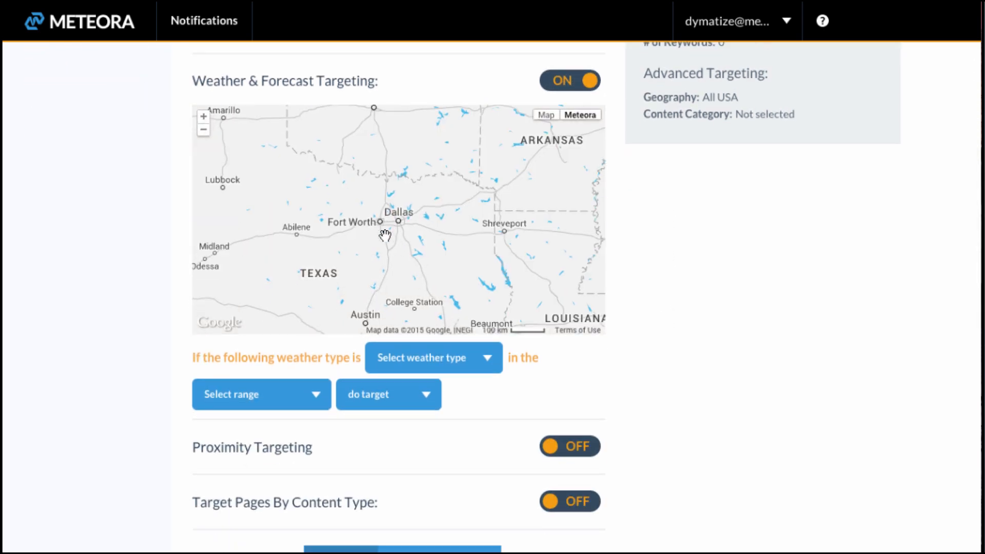
drag(405, 184, 417, 265)
click(419, 363)
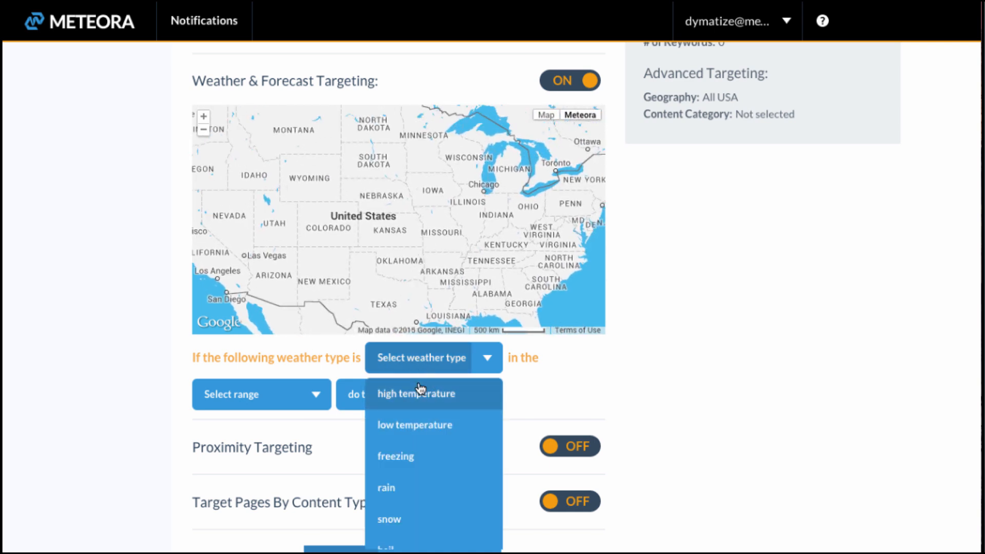
click(398, 393)
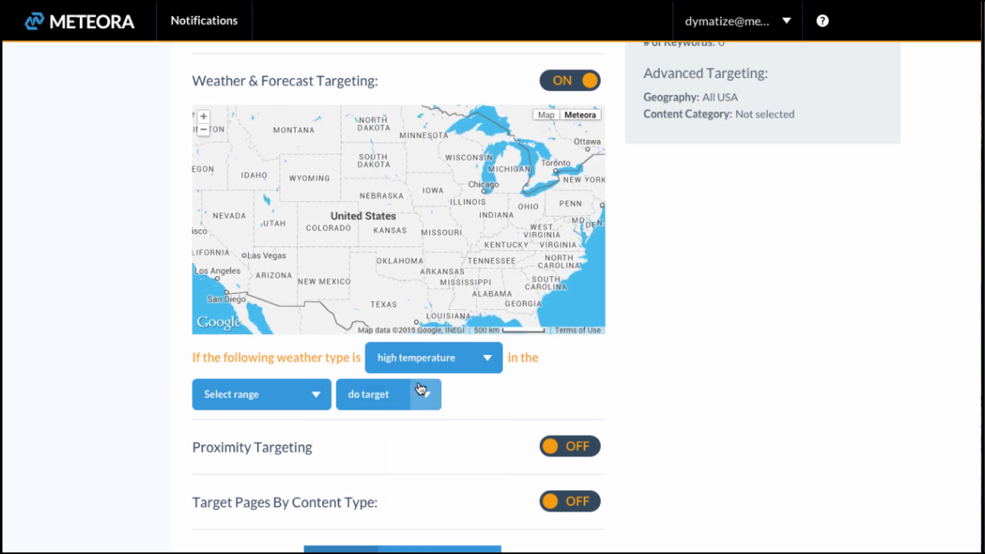
Step: Look over the high-temperature locations, set the weather range to last and next 7 days, and leave the rule on do target
click(319, 402)
click(321, 401)
drag(353, 260, 377, 221)
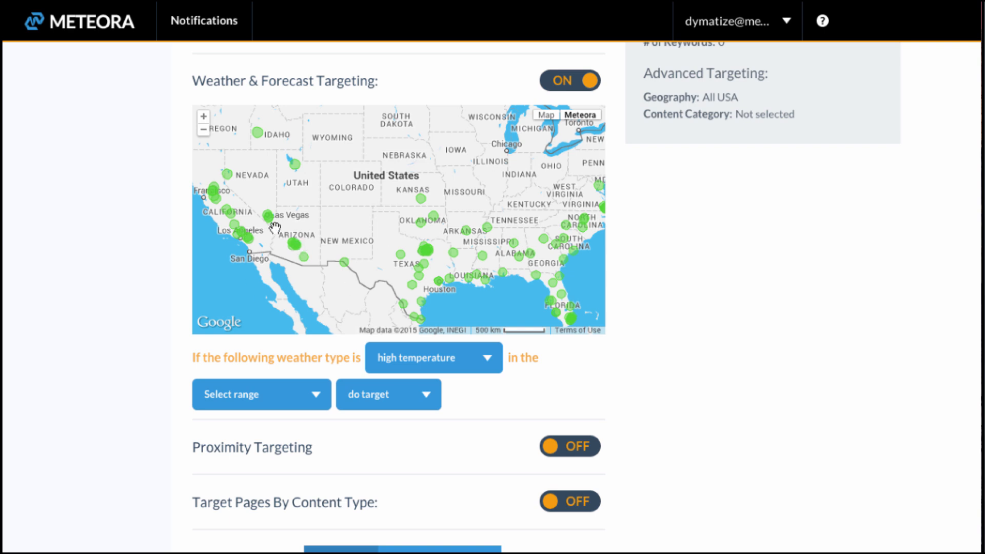
drag(312, 222, 315, 214)
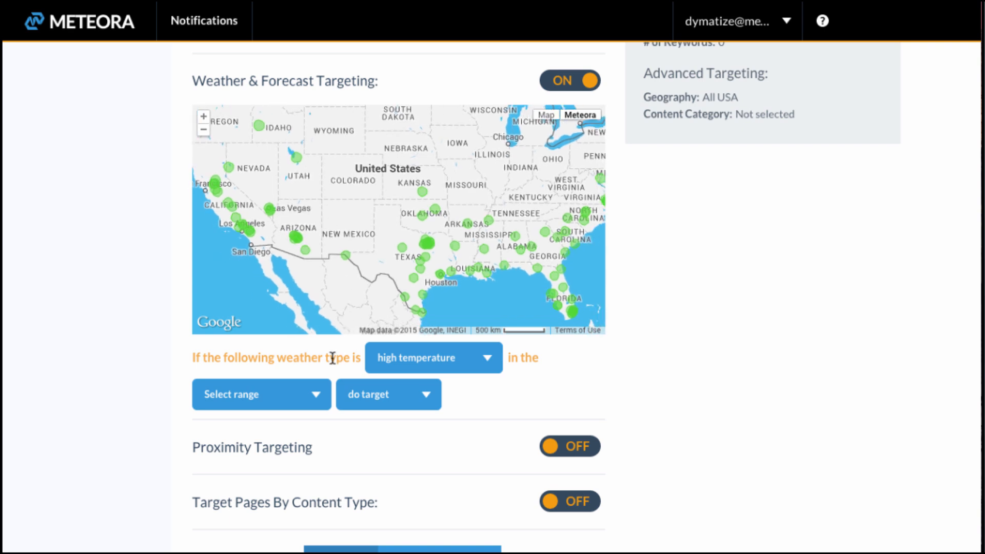
click(279, 387)
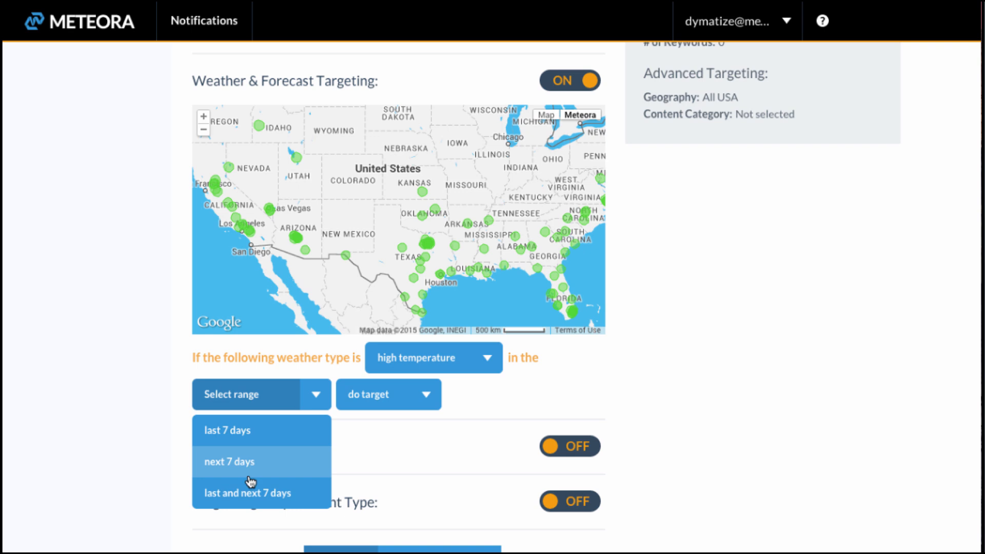
click(253, 492)
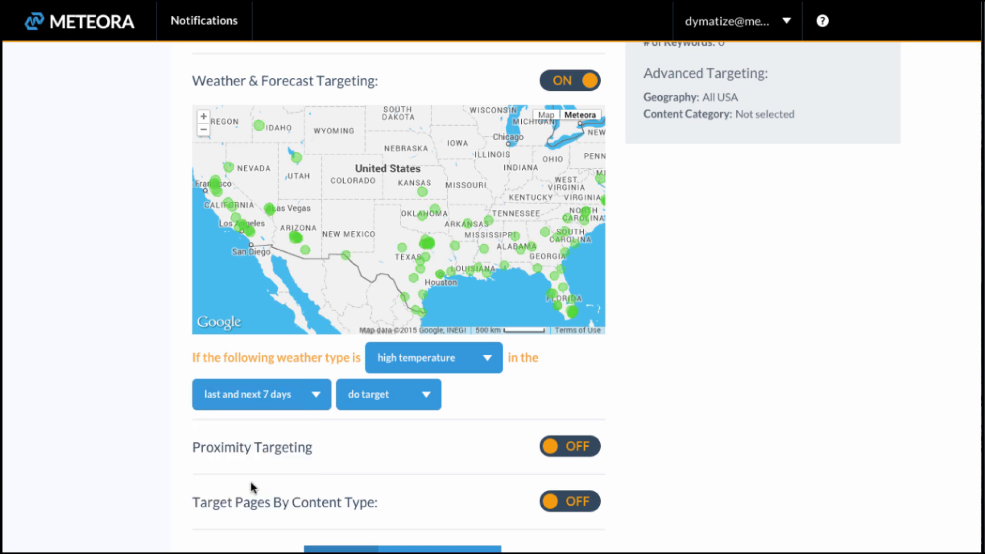
click(361, 409)
click(386, 397)
Step: Look over the targeted weather locations on the map and turn Weather & Forecast Targeting off again
drag(521, 252, 509, 271)
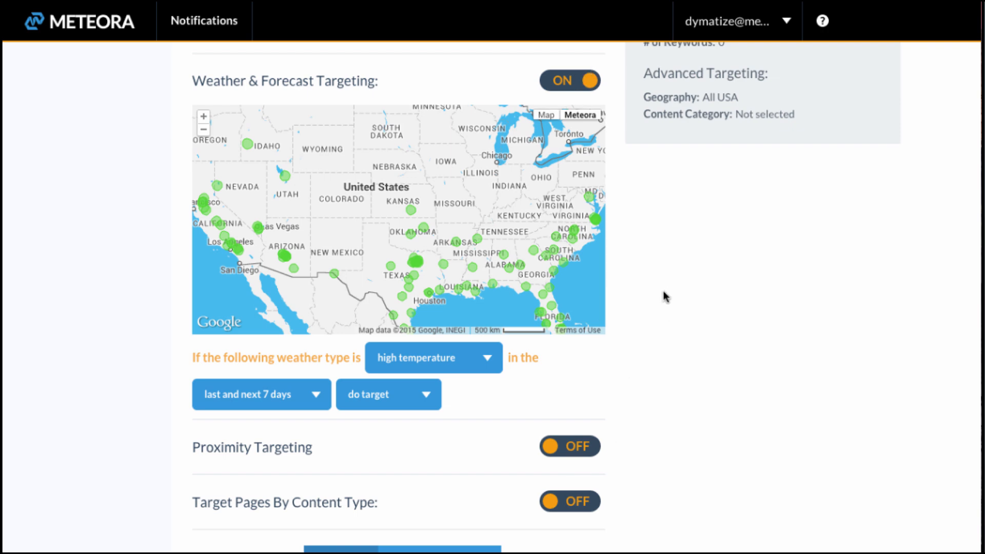
scroll(667, 297, down, 3)
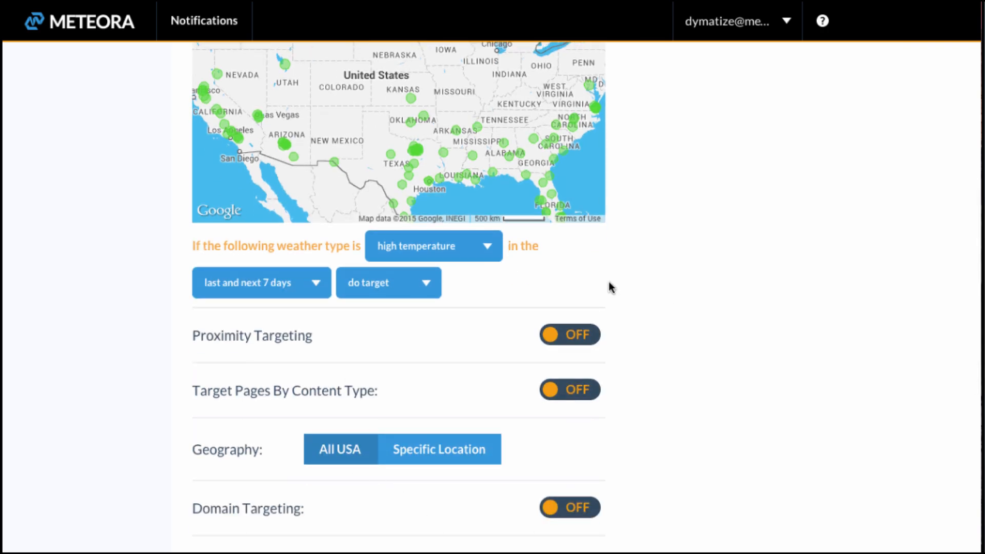
scroll(610, 288, up, 7)
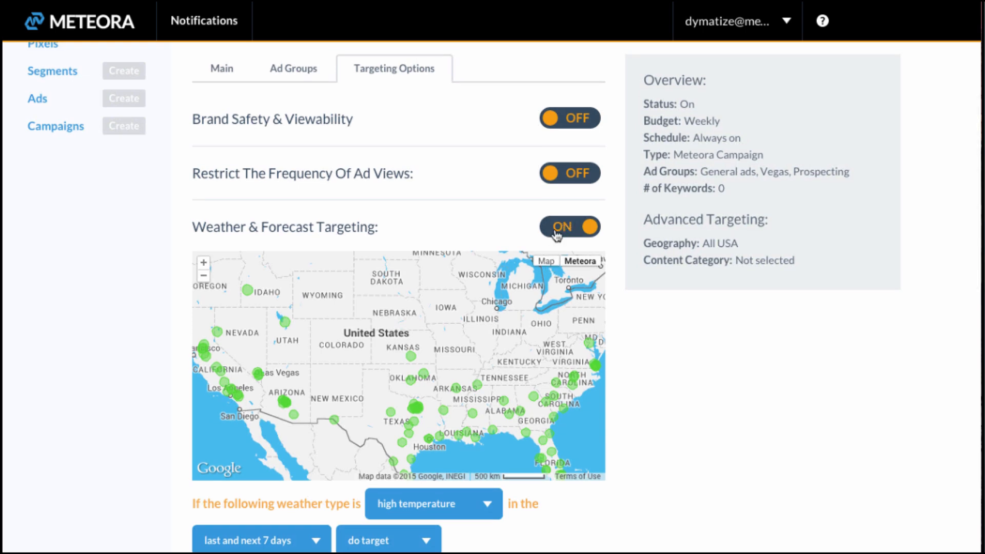
click(548, 228)
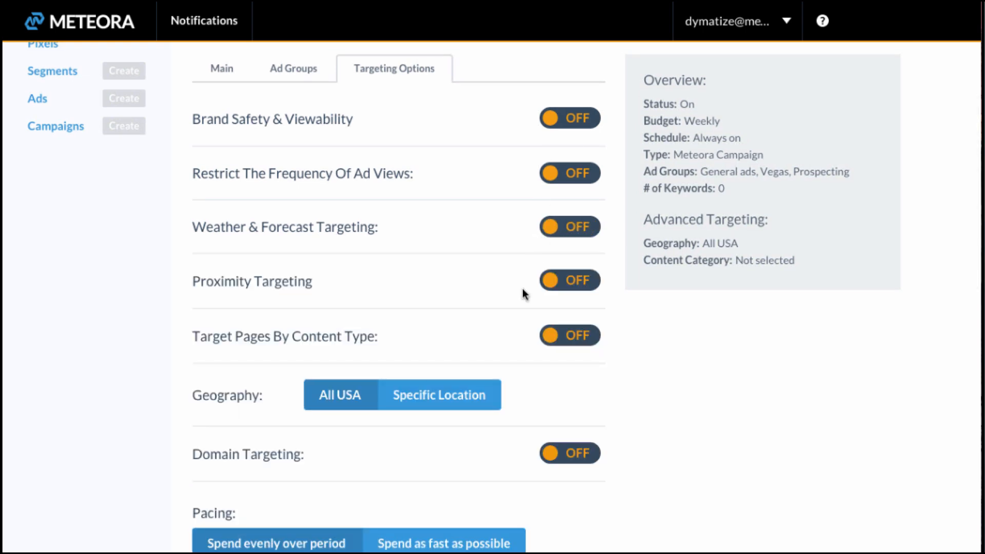
Step: Turn on Proximity Targeting and frame its map on central Dallas, from Highland Park down to South Dallas
scroll(554, 246, down, 2)
click(585, 207)
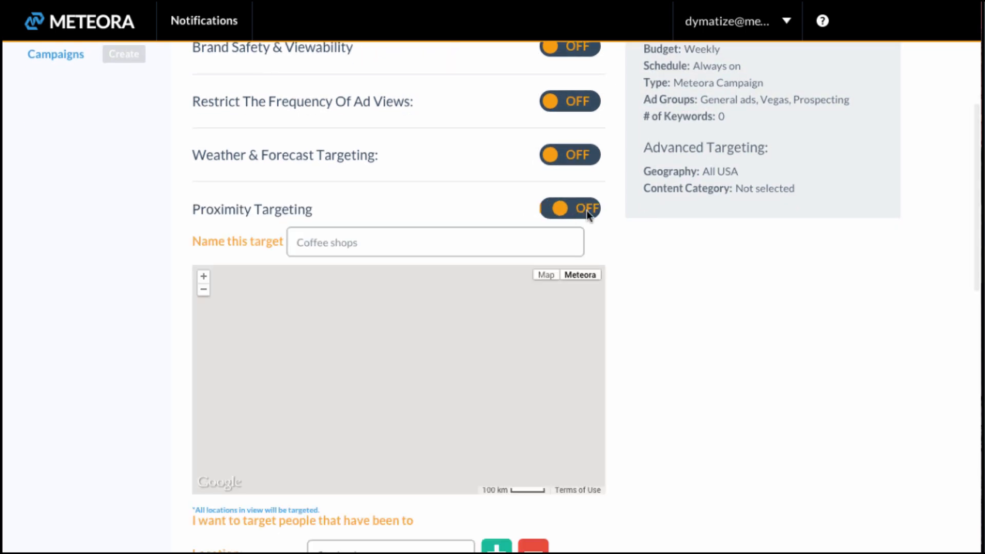
scroll(694, 244, down, 3)
scroll(693, 252, down, 1)
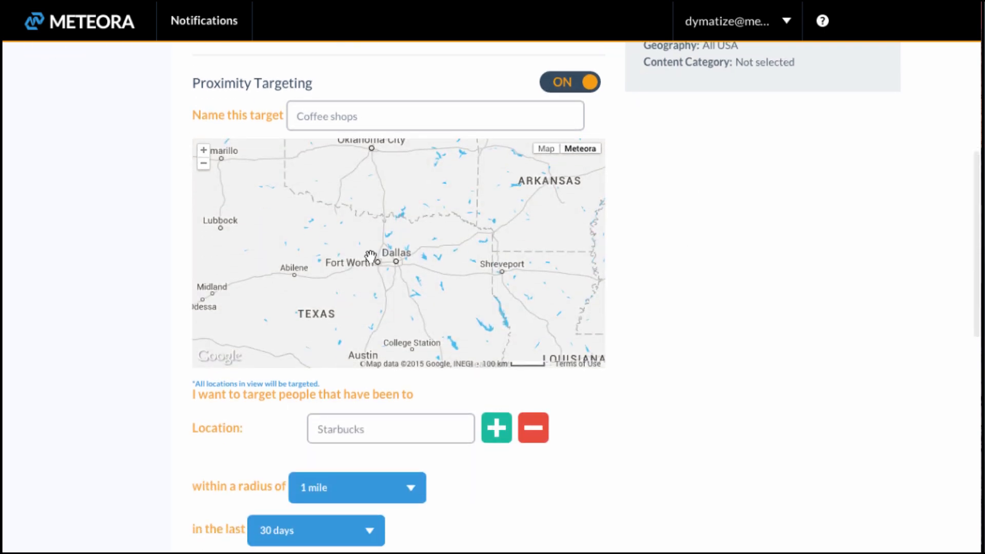
scroll(391, 262, up, 4)
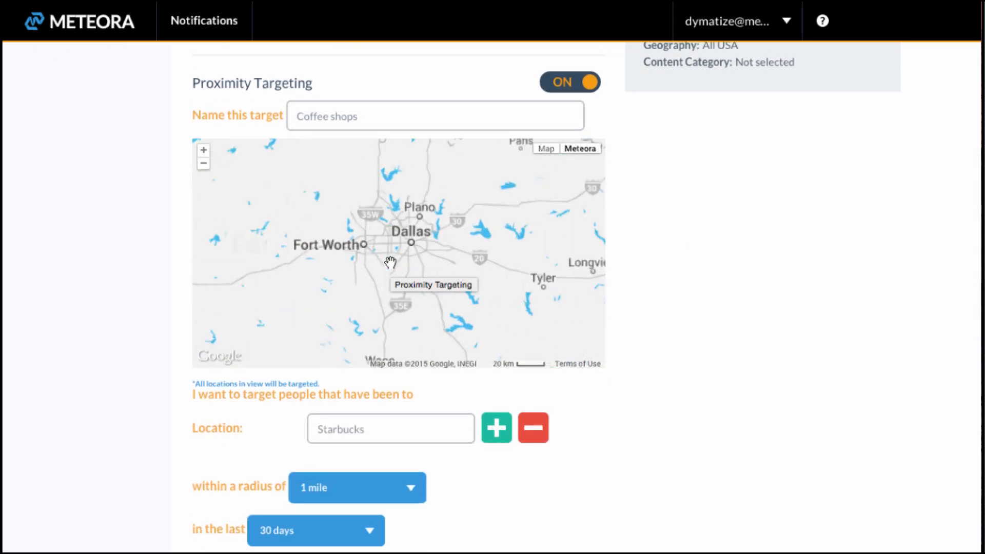
drag(487, 188, 362, 325)
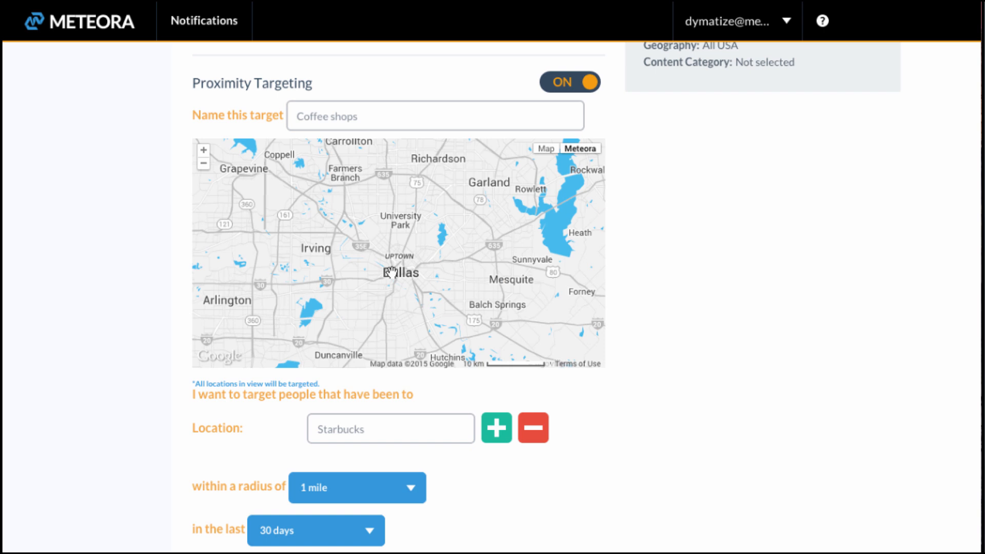
scroll(399, 254, up, 2)
scroll(398, 254, up, 2)
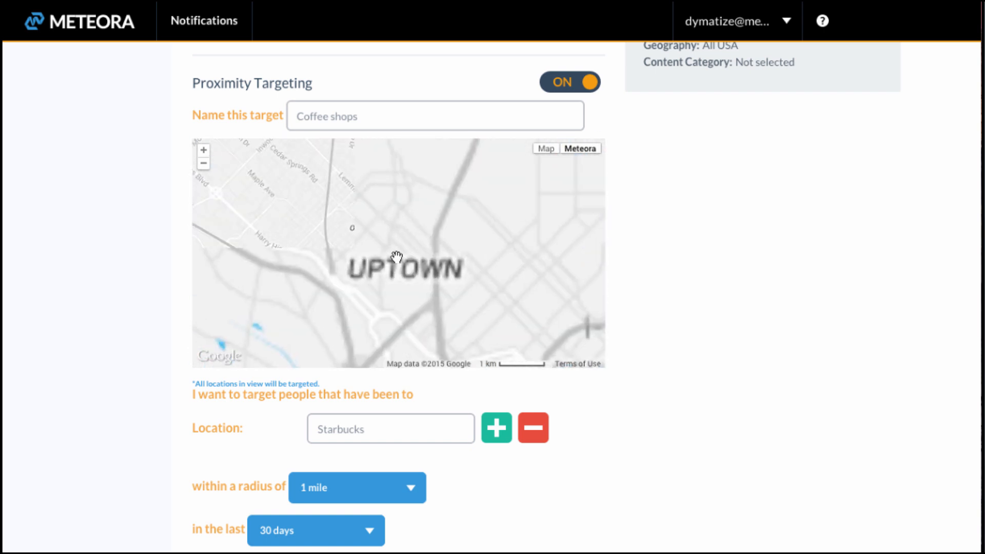
scroll(397, 255, down, 3)
scroll(396, 256, up, 1)
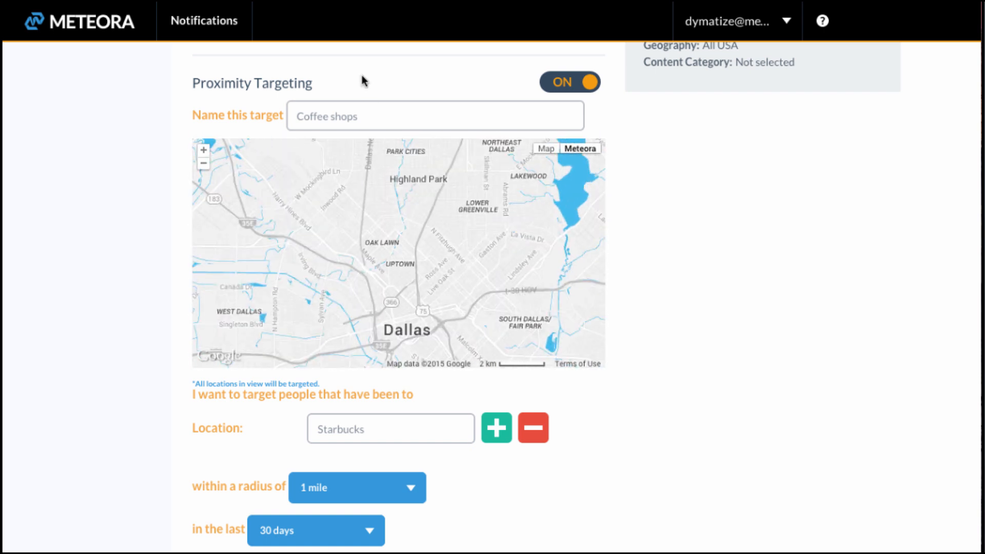
Step: Name the proximity target "starbucks last 7 days" and add Starbucks as a location
click(343, 112)
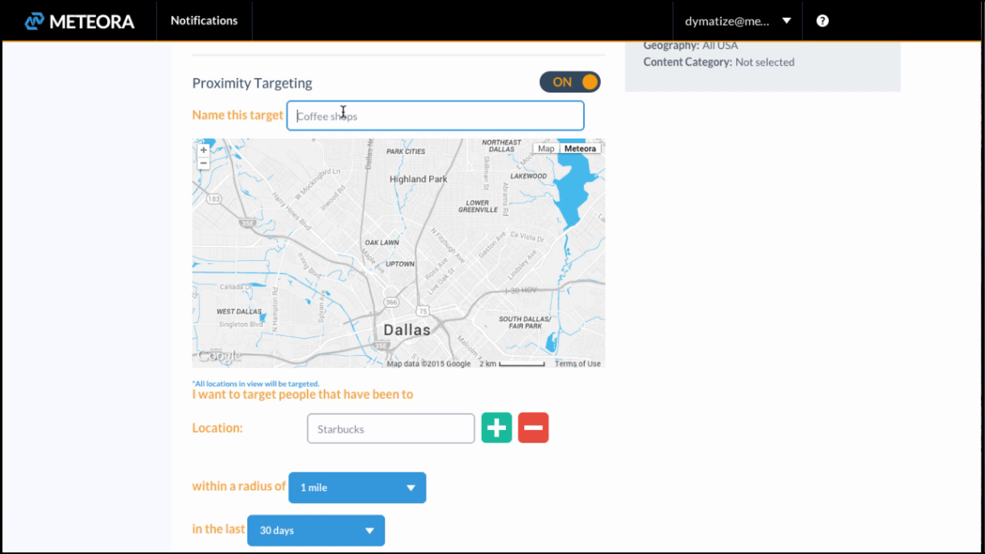
text(starbucks last 7 days)
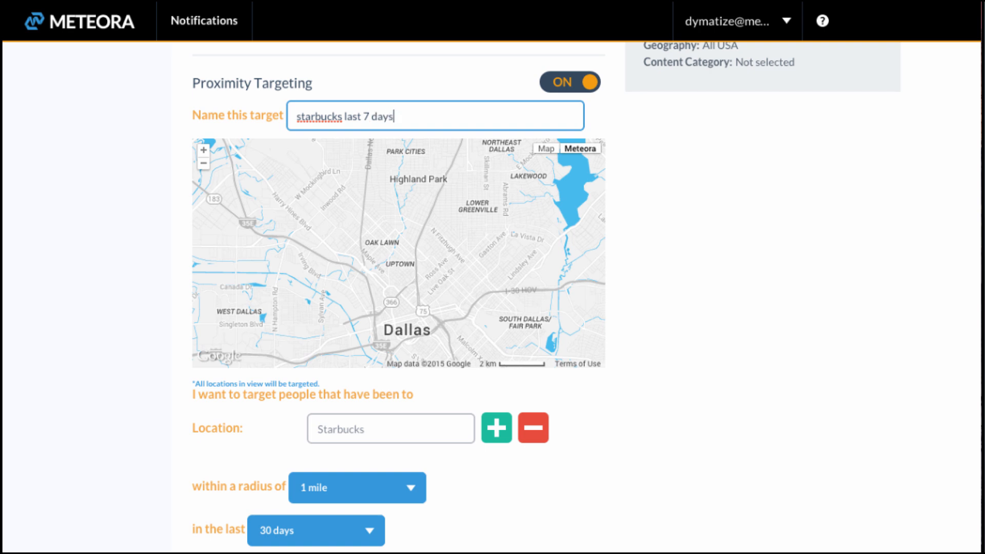
click(371, 430)
text(Starbucks)
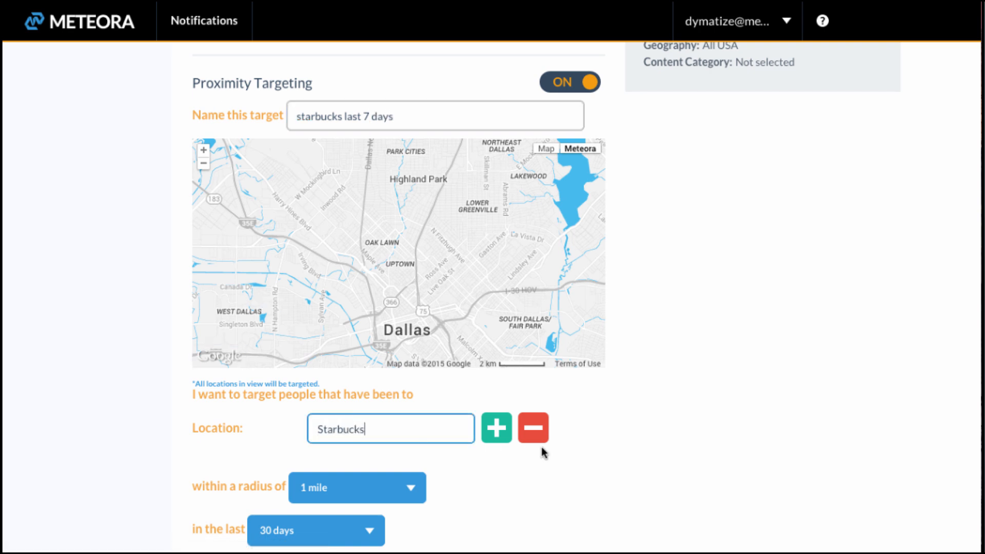
click(504, 439)
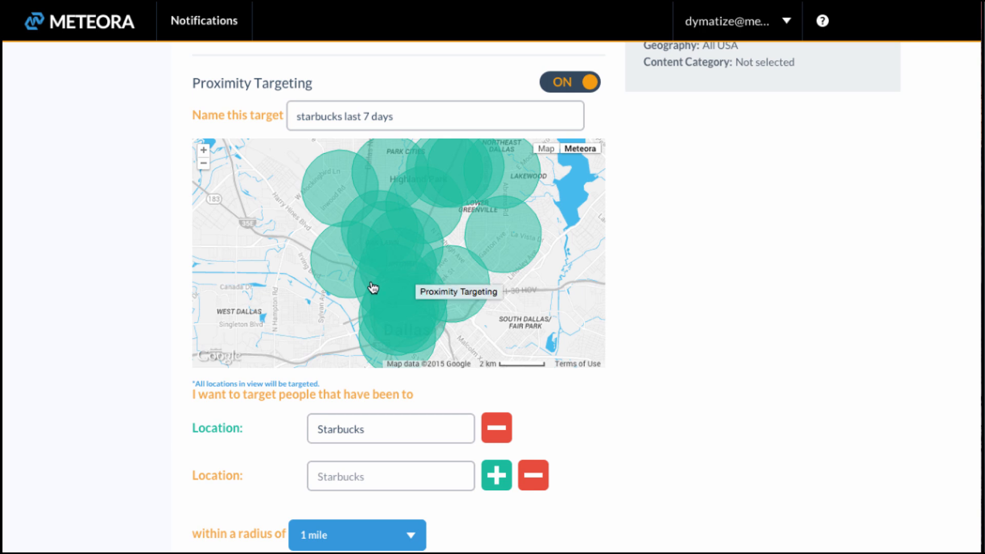
Step: Set the proximity radius to 100 ft and inspect the individual Starbucks areas near Uptown up close
scroll(621, 422, down, 1)
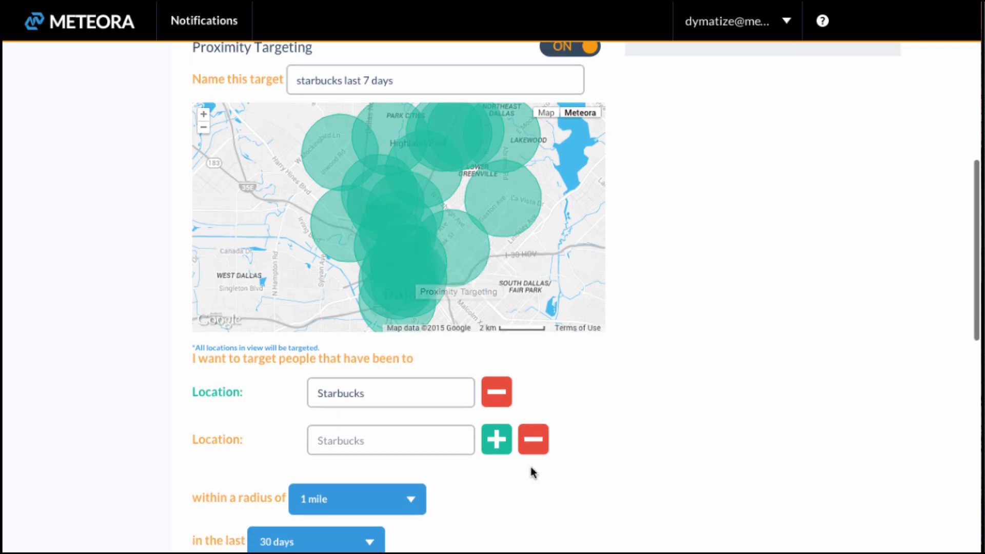
click(326, 508)
click(323, 536)
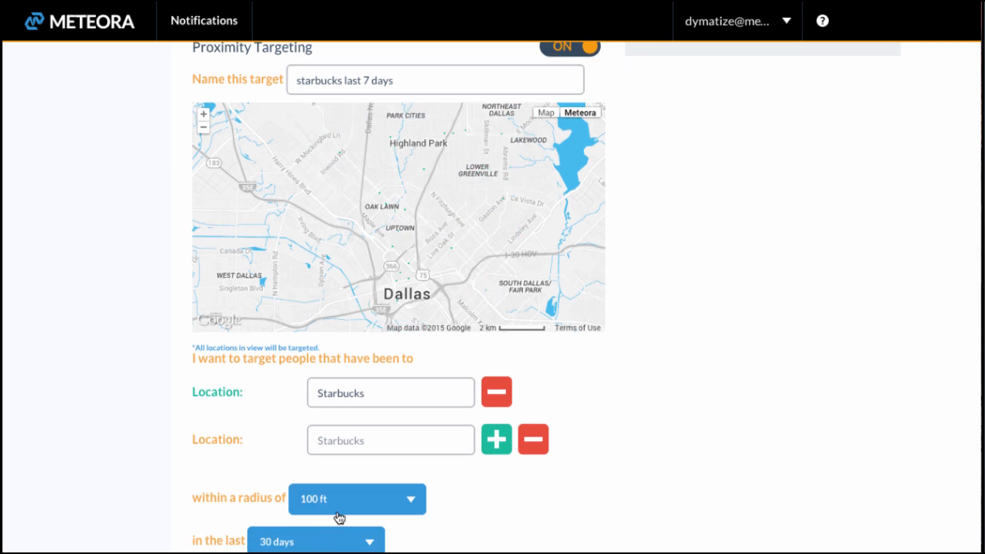
scroll(413, 246, up, 1)
scroll(414, 245, up, 2)
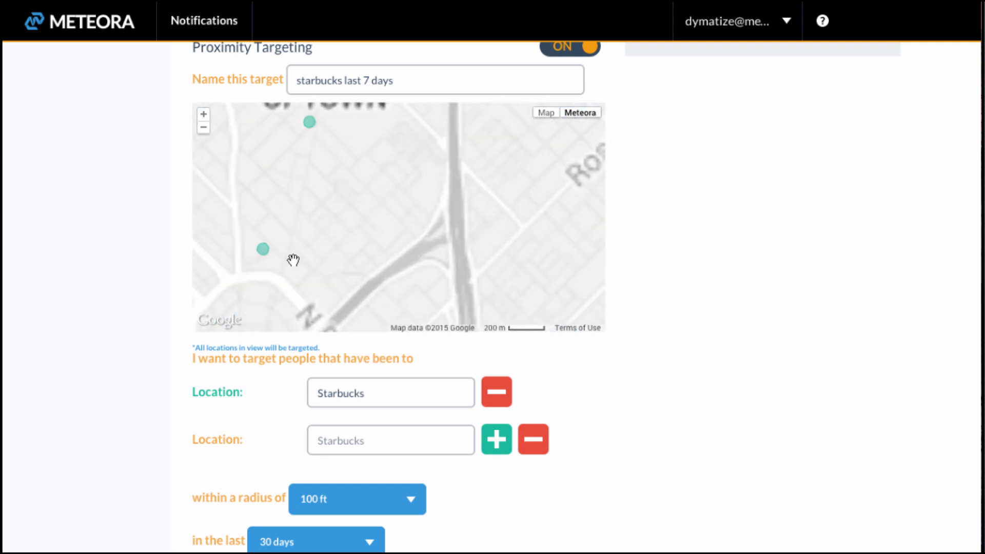
Step: Widen the proximity radius to 250 ft and 500 ft, comparing the Starbucks areas on the map between Uptown and Highland Park
drag(293, 260, 374, 248)
drag(393, 169, 337, 338)
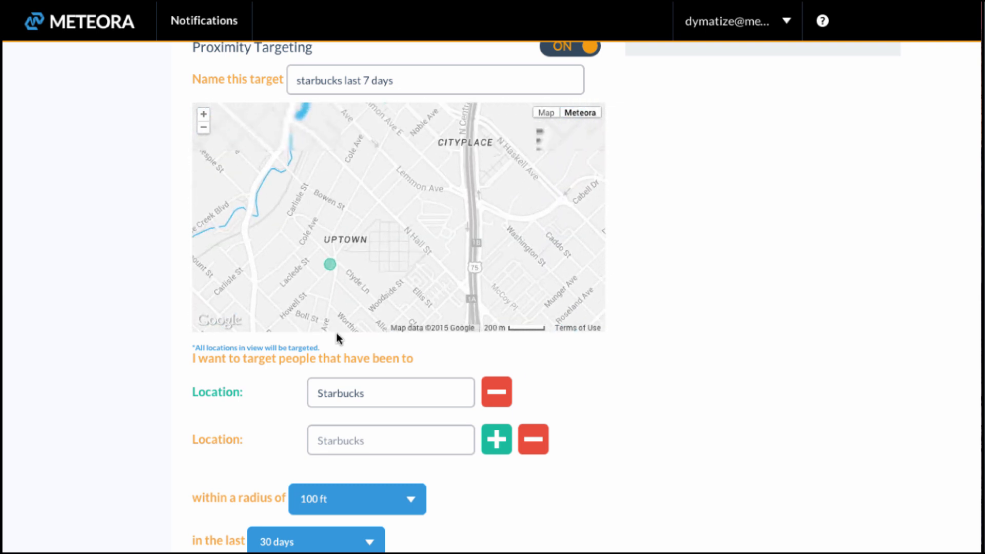
scroll(411, 212, down, 1)
scroll(411, 212, down, 1)
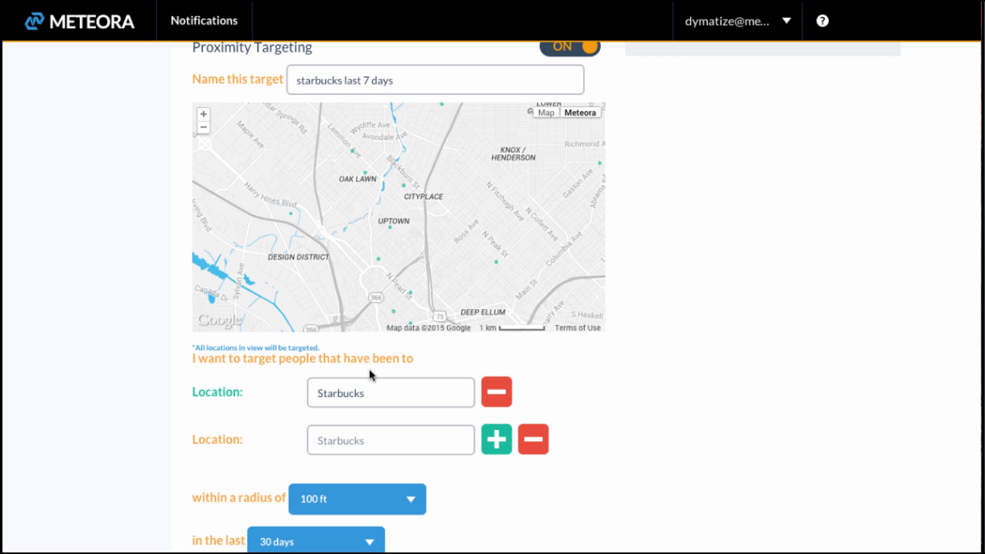
click(351, 500)
click(349, 536)
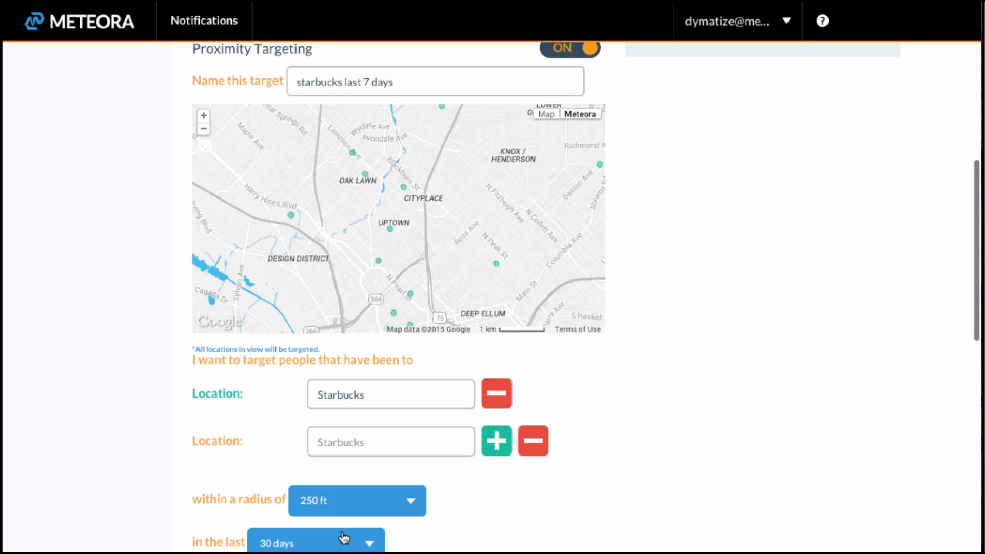
click(359, 510)
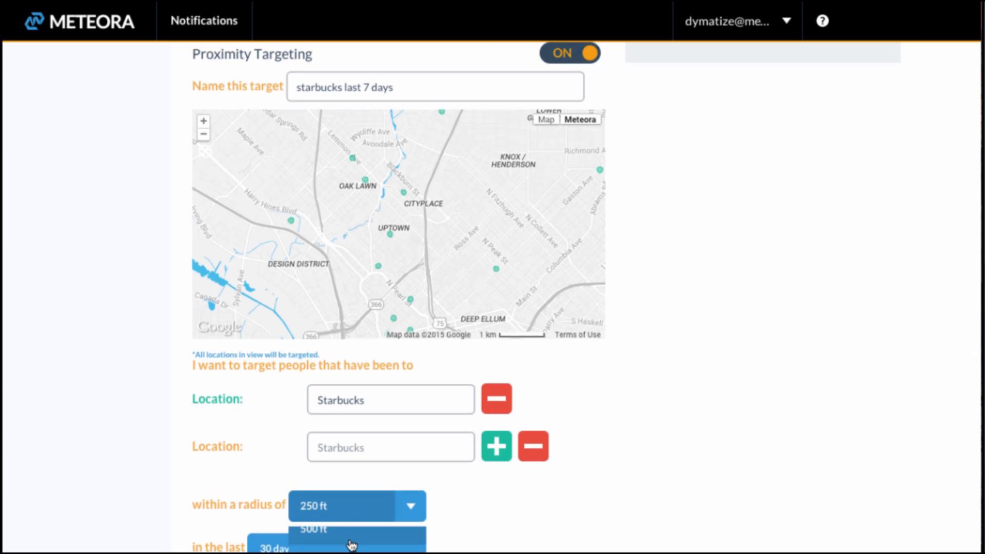
click(352, 545)
drag(504, 235, 502, 291)
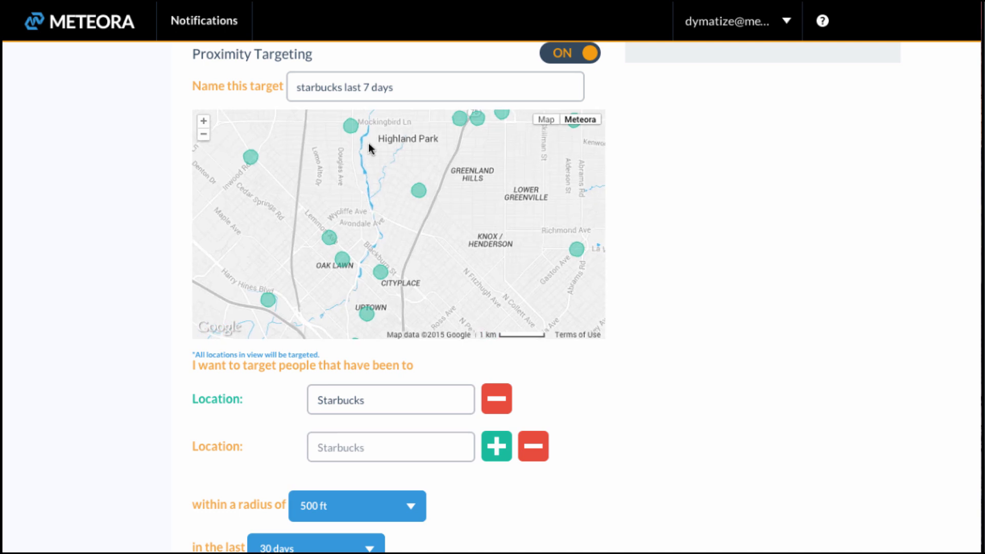
Step: Center the proximity map on Frisco and add a second Starbucks location to the target
scroll(582, 381, down, 2)
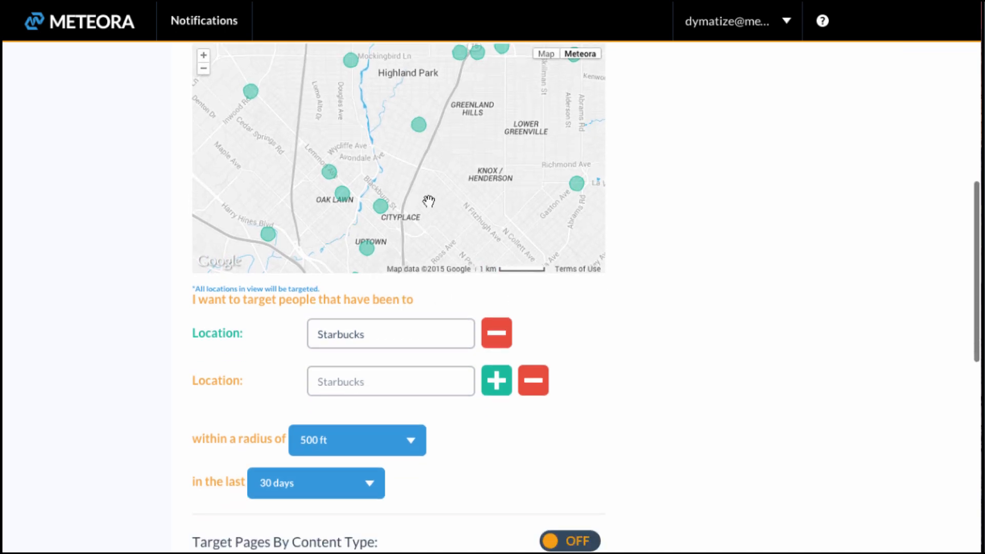
scroll(477, 177, down, 2)
scroll(478, 178, down, 1)
drag(437, 109, 416, 272)
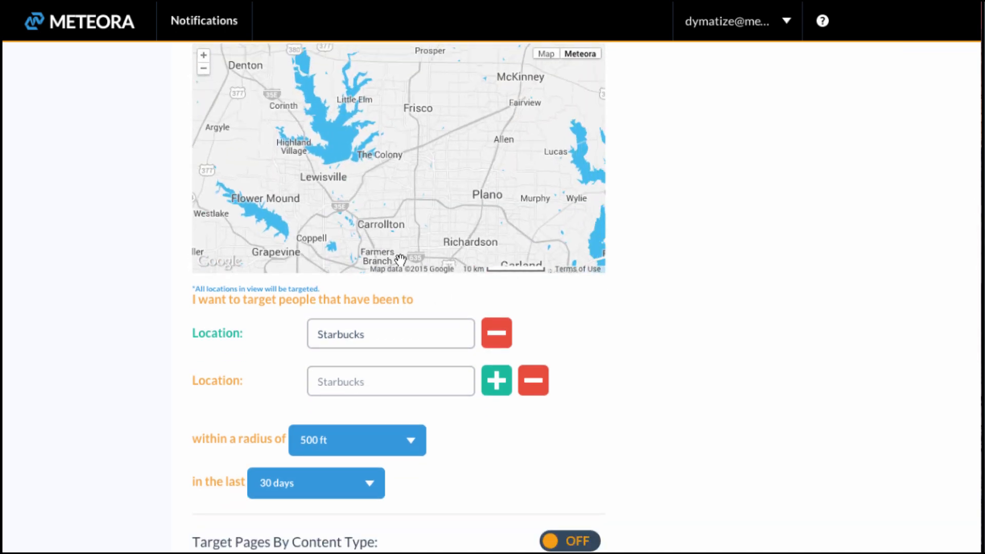
scroll(415, 127, up, 1)
scroll(417, 127, up, 2)
drag(419, 128, 409, 270)
click(367, 390)
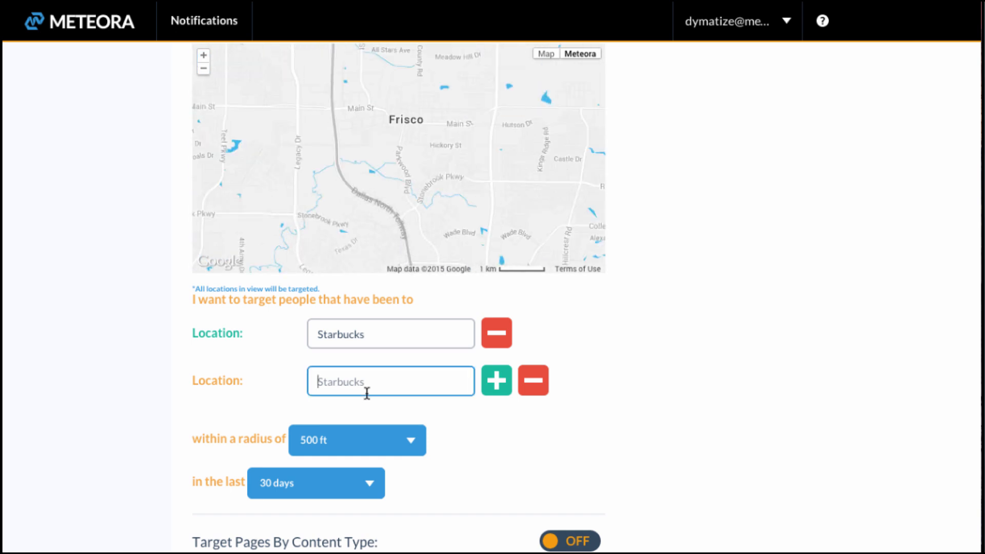
text(Starbucks)
click(488, 391)
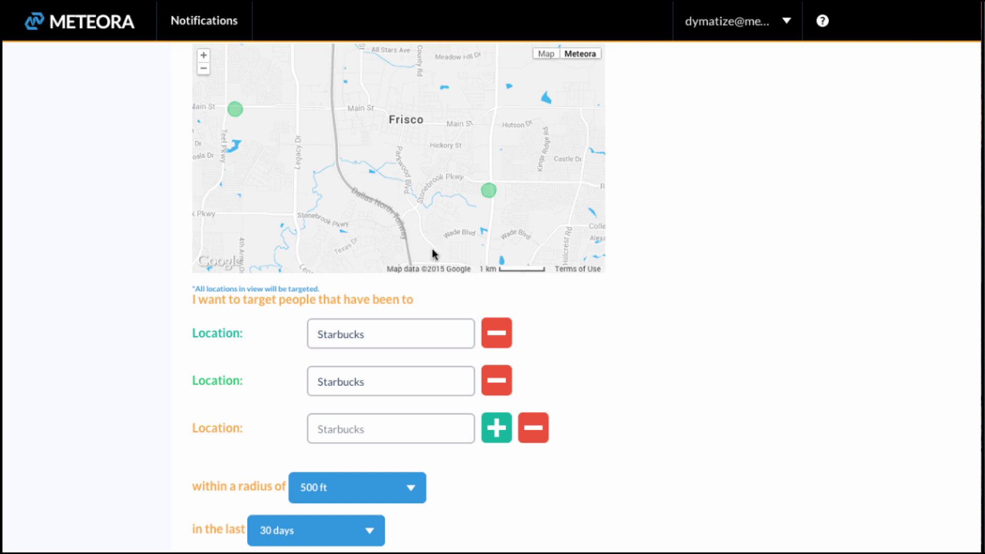
Step: Add Food as another proximity location and look over the targeted places in and around Frisco
click(385, 437)
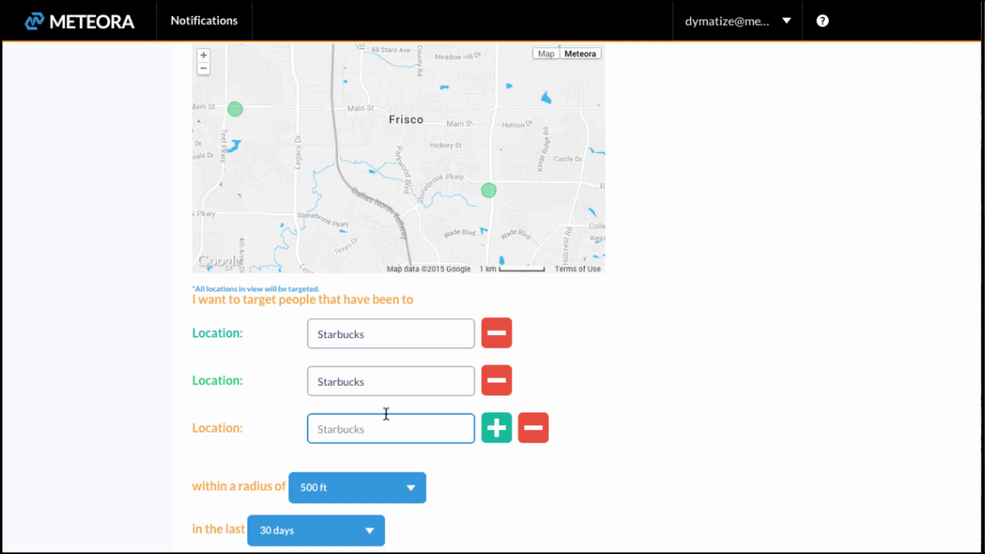
text(Food)
click(505, 434)
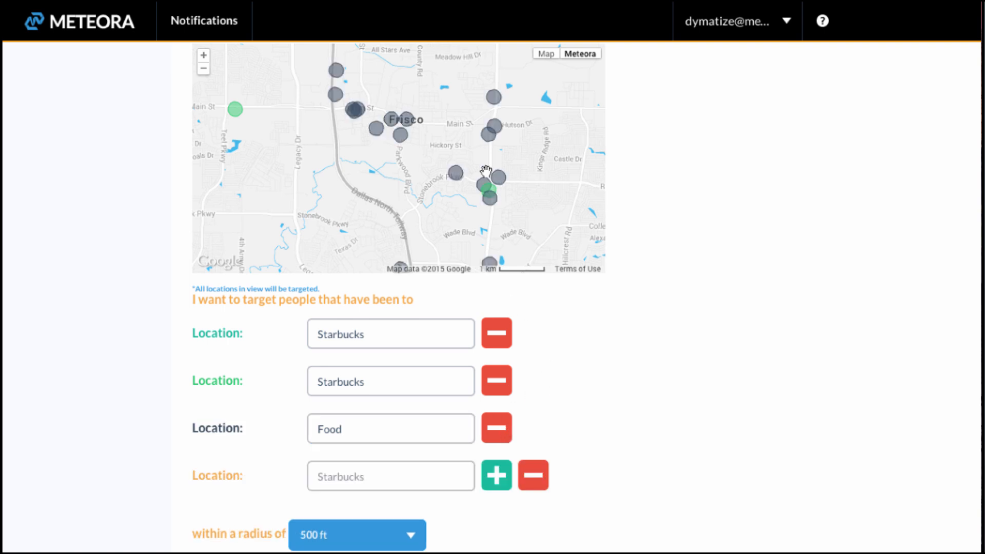
drag(493, 173, 455, 163)
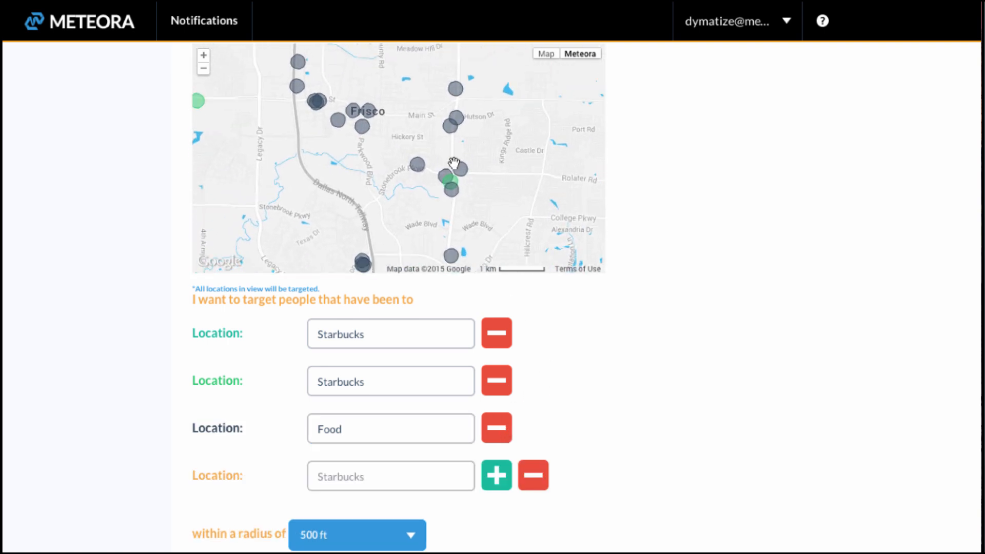
scroll(454, 163, down, 1)
scroll(454, 163, down, 1)
drag(478, 198, 440, 180)
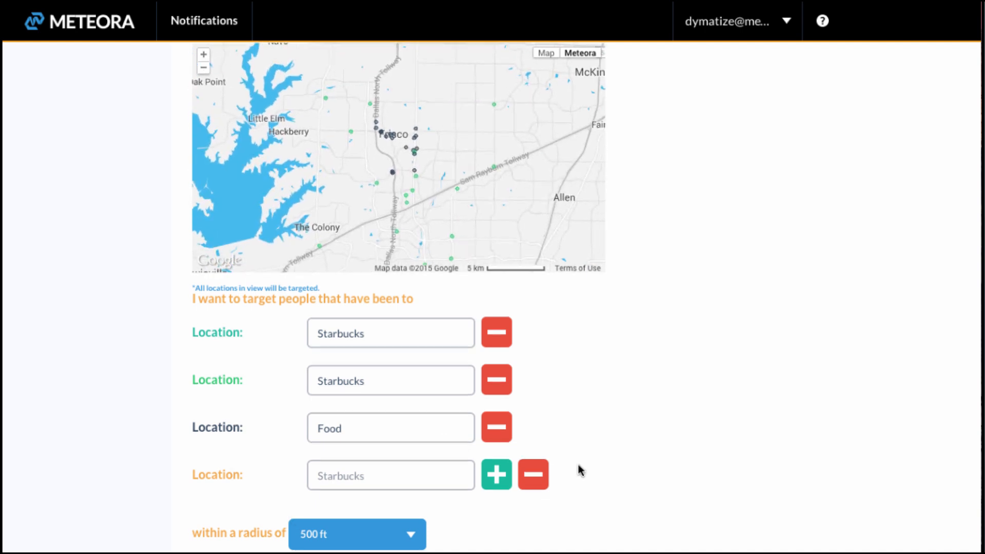
Step: Turn Proximity Targeting off again
scroll(578, 469, down, 3)
scroll(578, 468, up, 7)
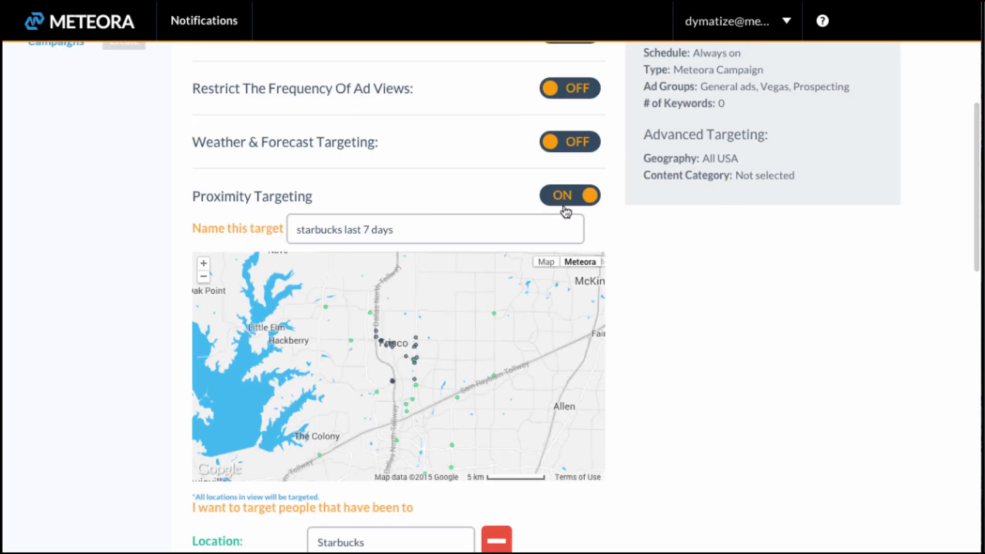
click(565, 210)
Step: Turn on Target Pages By Content Type, search the categories for "fitn", clear the search, and turn the option back off
click(569, 251)
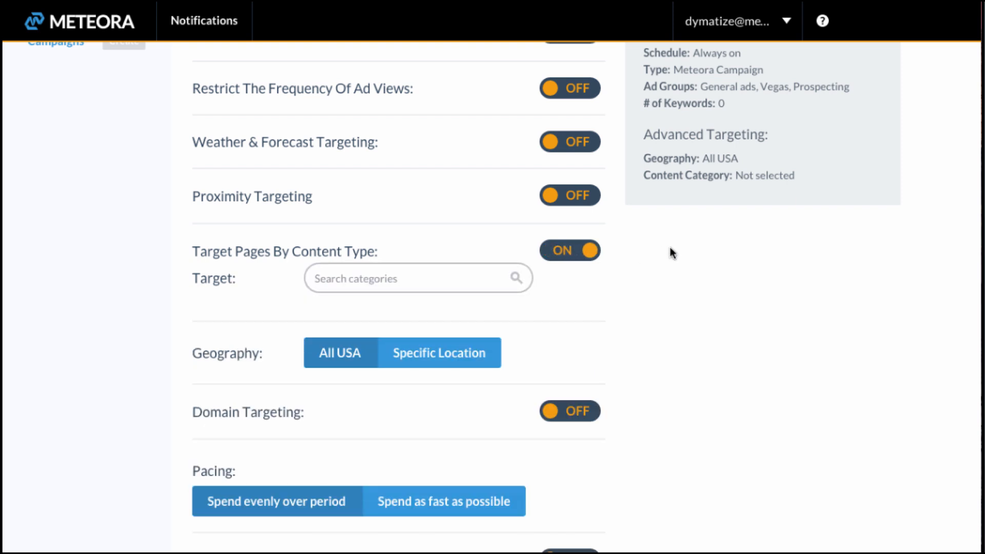
scroll(669, 244, down, 1)
click(376, 240)
text(fitn)
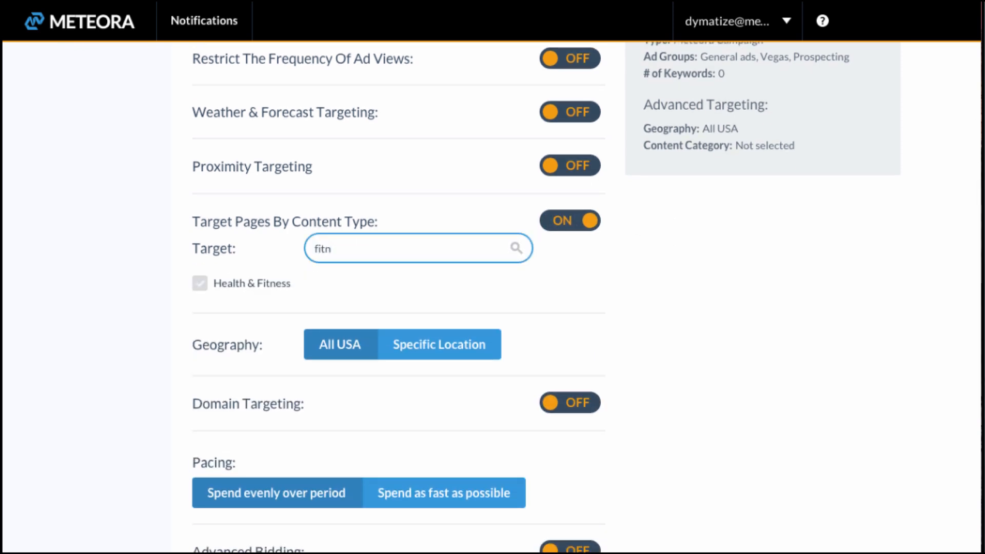
key(BackSpace)
key(BackSpace)
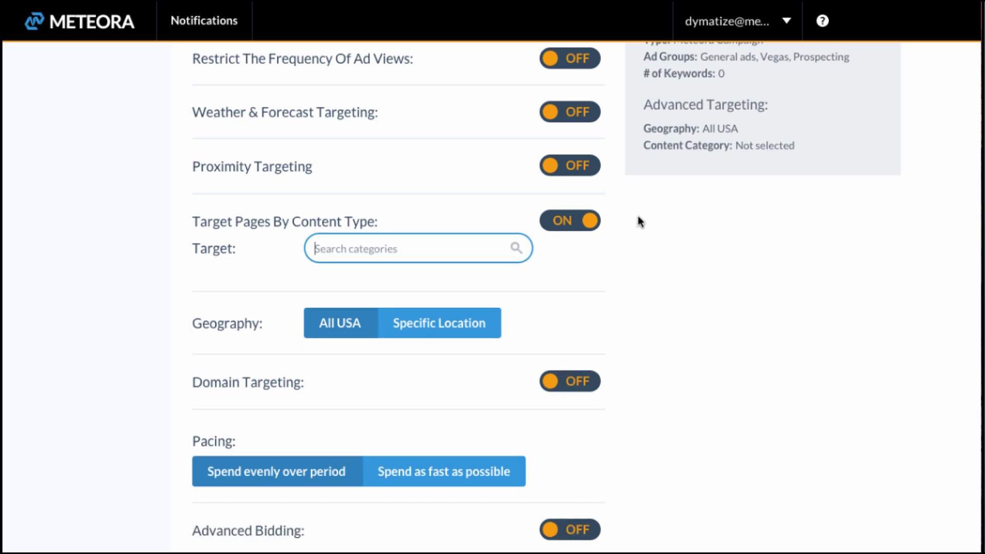
click(589, 221)
Step: Set Geography to Specific Location, search the target cities for "dallas", and clear the search
click(403, 283)
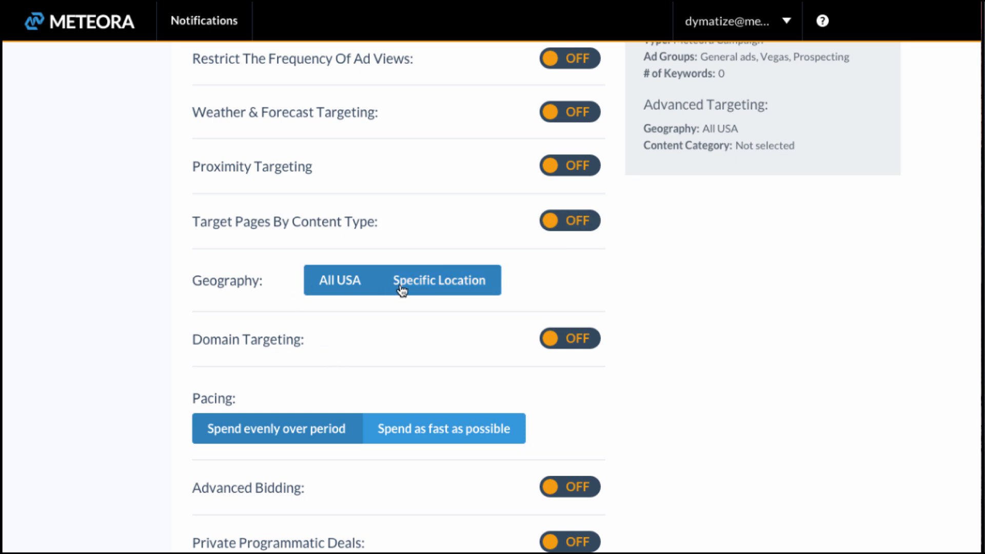
scroll(374, 344, down, 2)
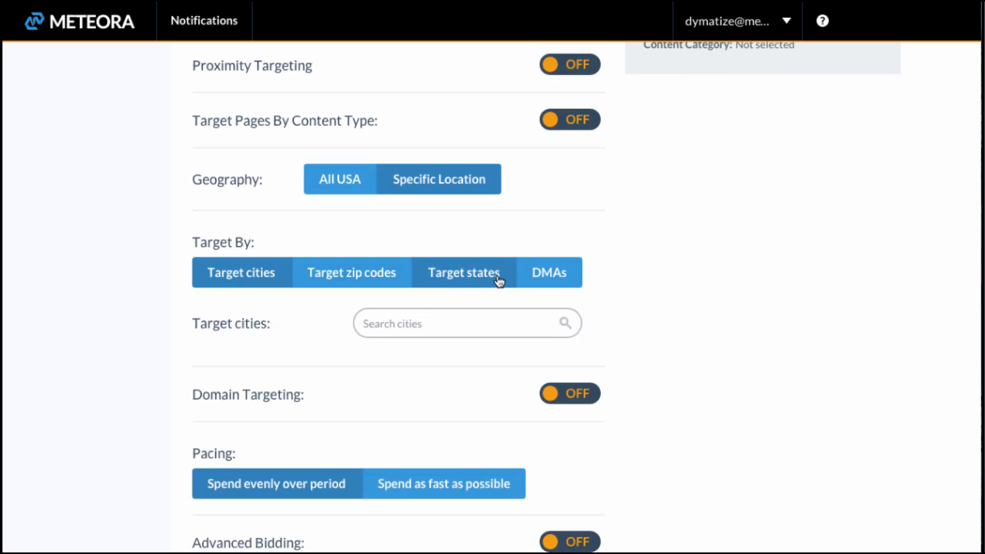
click(404, 323)
text(dallas)
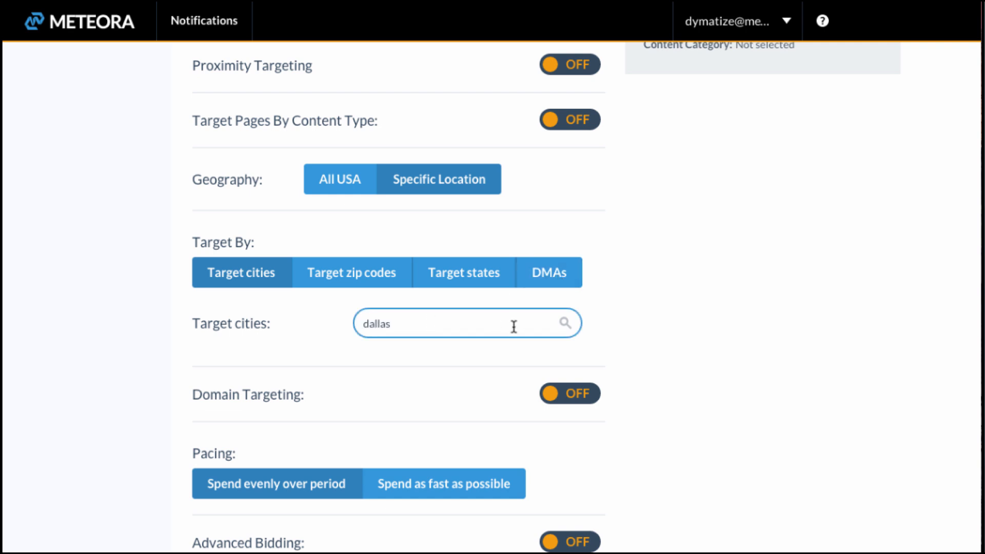
drag(422, 327, 330, 323)
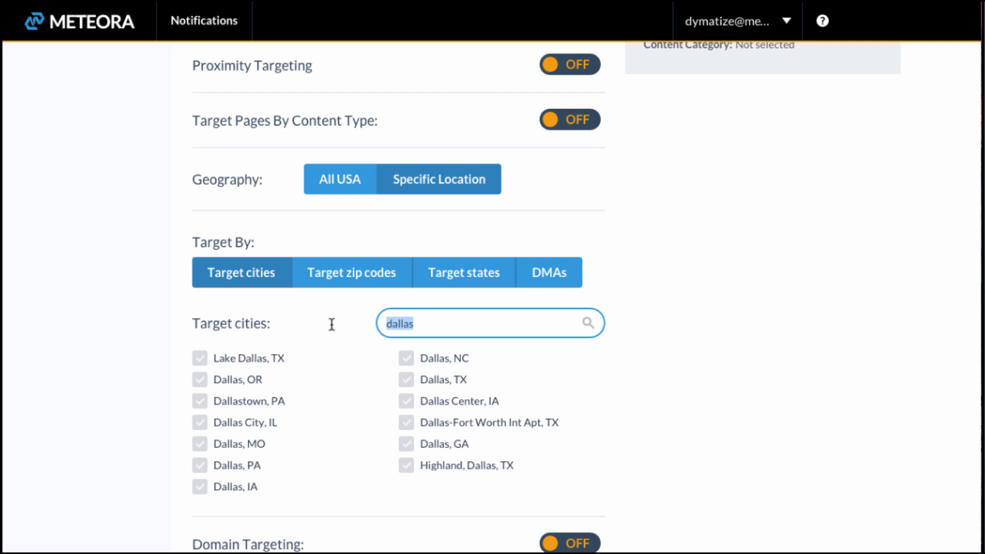
key(BackSpace)
Step: Search the target zip codes for "761", clear the search, and switch back to targeting by cities
click(368, 277)
click(394, 321)
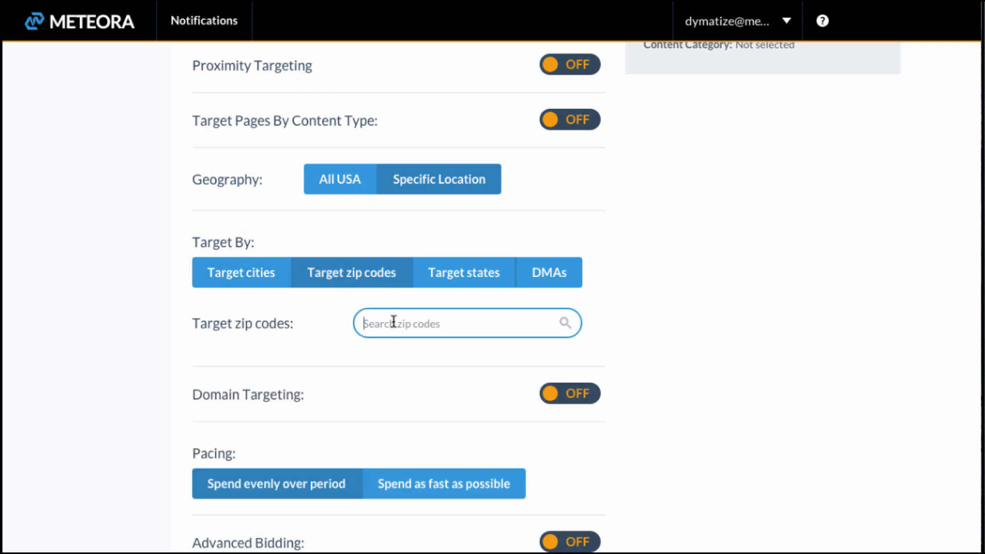
text(761)
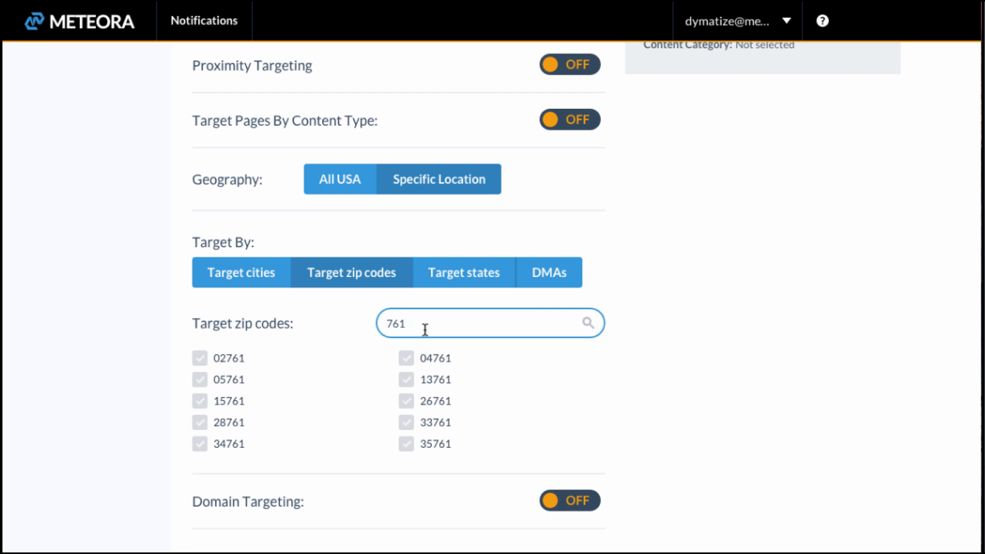
drag(425, 330, 336, 308)
key(BackSpace)
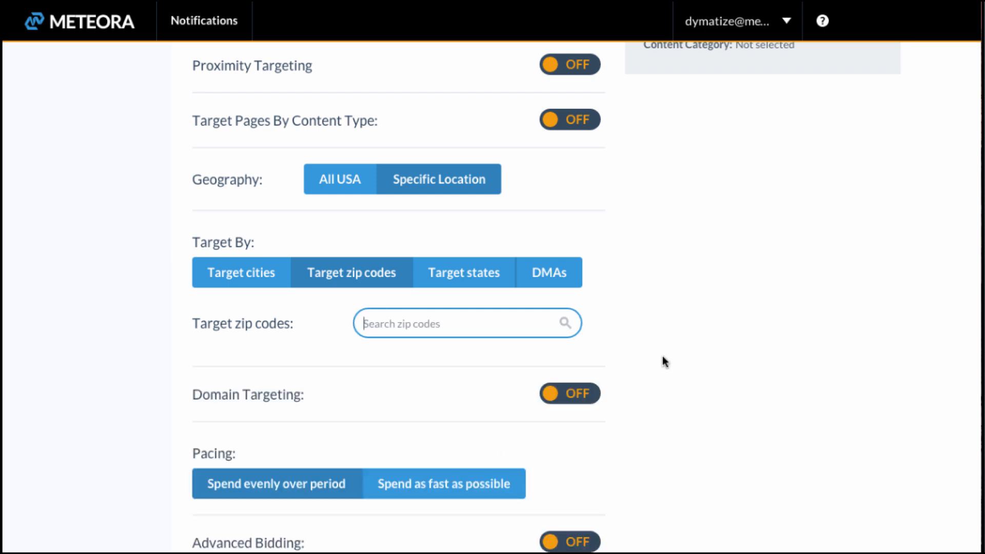
click(200, 279)
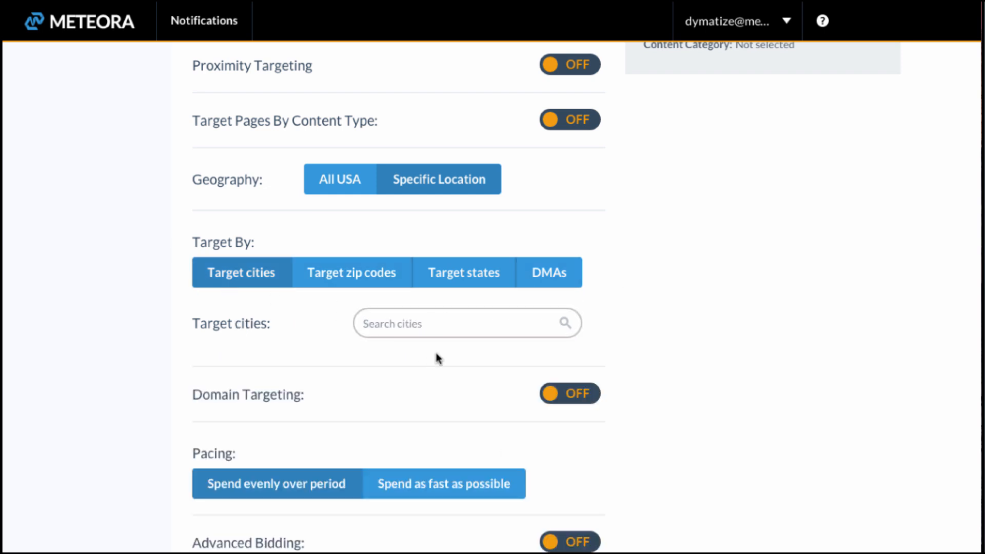
Step: Check the campaign overview and set Geography back to All USA
scroll(615, 342, up, 6)
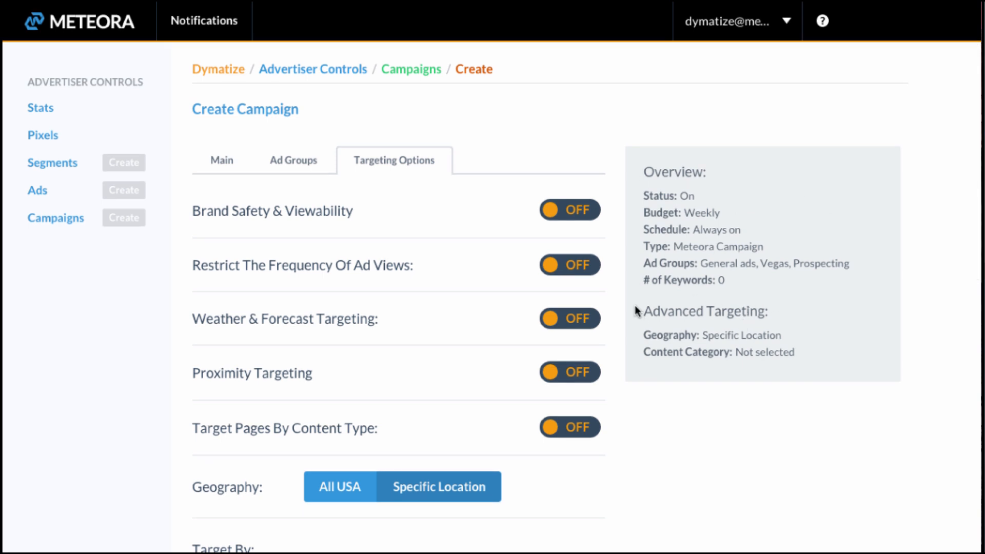
scroll(632, 304, down, 9)
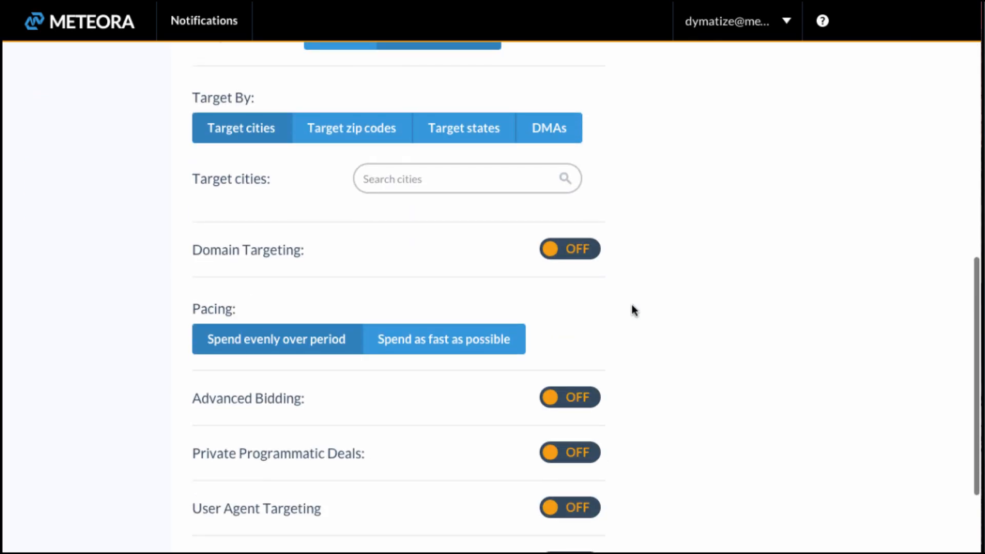
scroll(528, 249, up, 2)
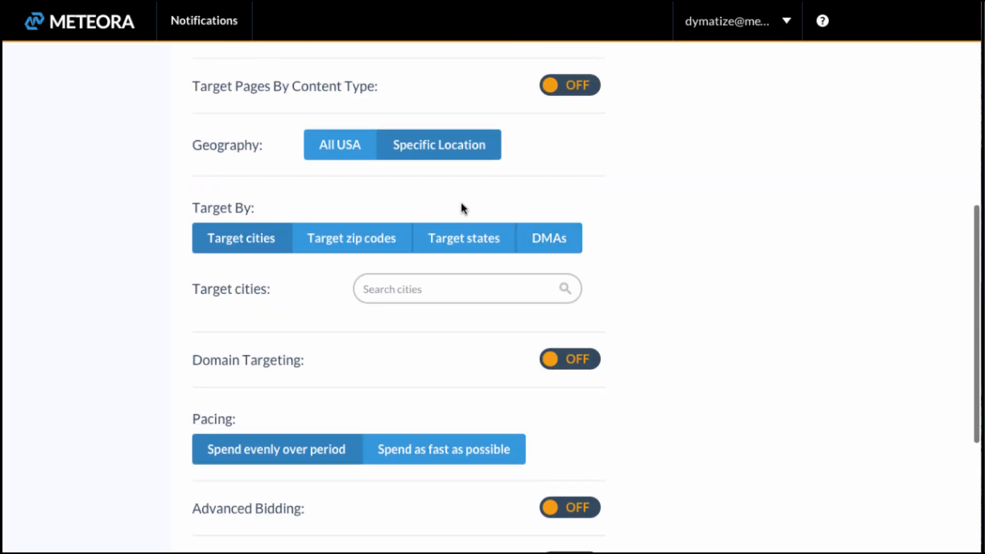
click(347, 147)
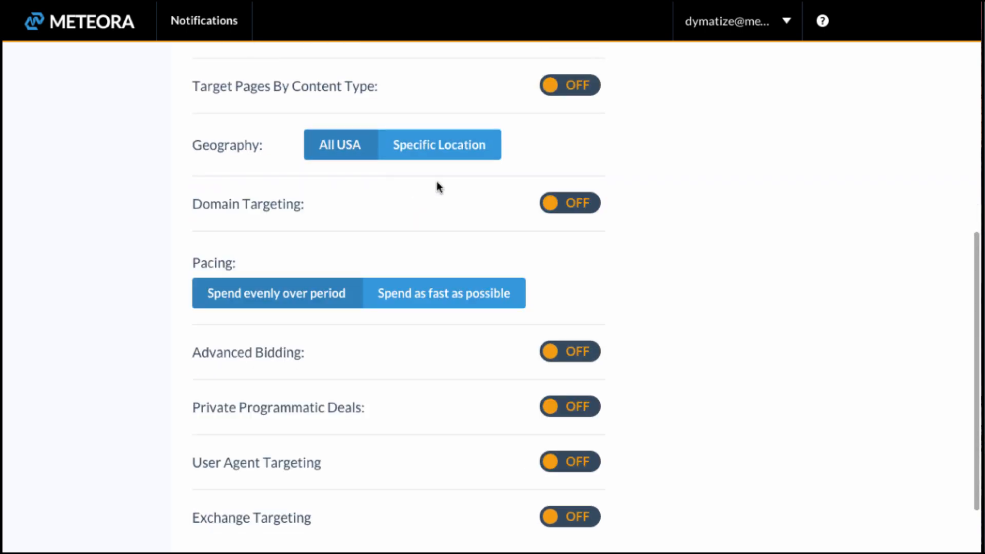
Step: Try out Domain Targeting with espn.com as a targeted domain and google.com as a banned domain, and turn it off again
click(561, 207)
scroll(666, 251, down, 1)
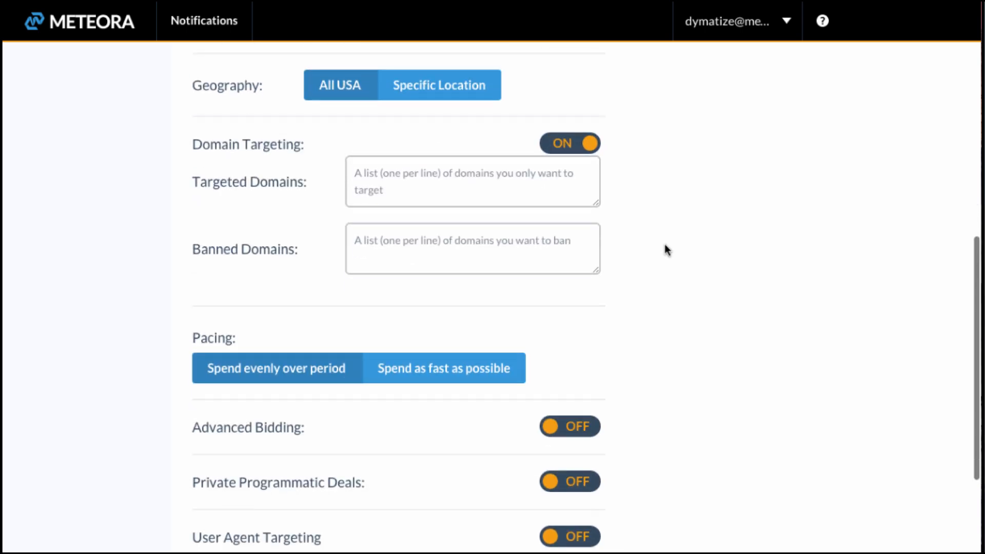
click(446, 176)
text(espn.com)
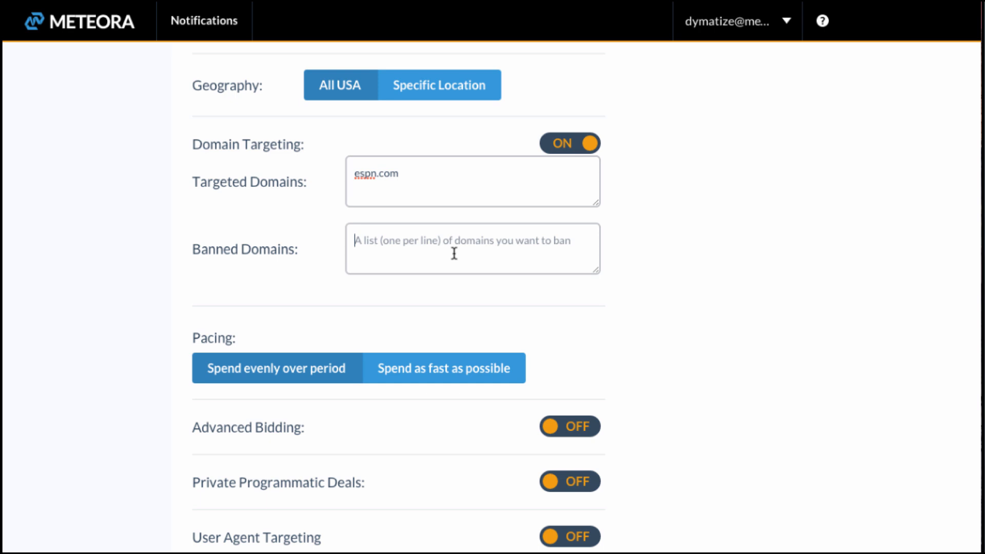
text(google.com)
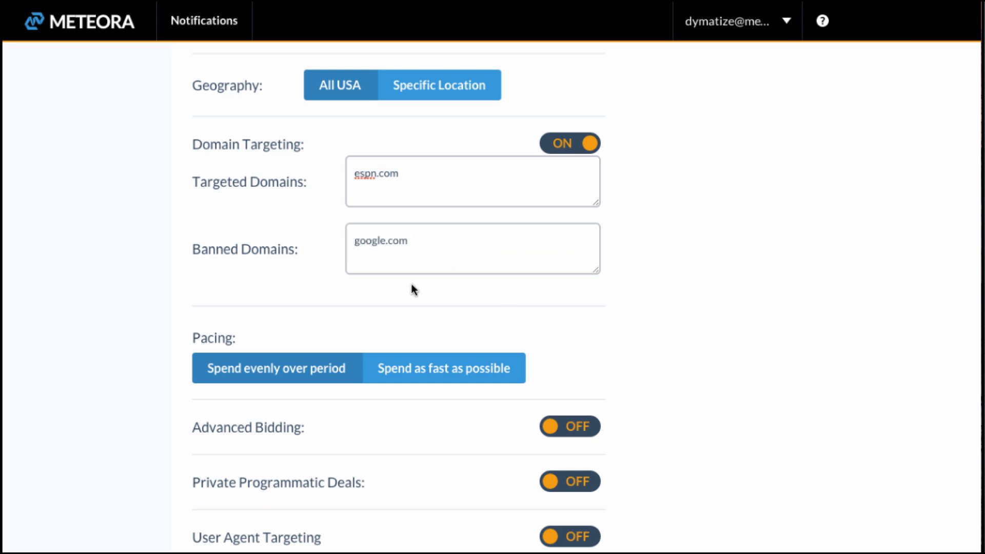
scroll(405, 287, down, 2)
click(559, 113)
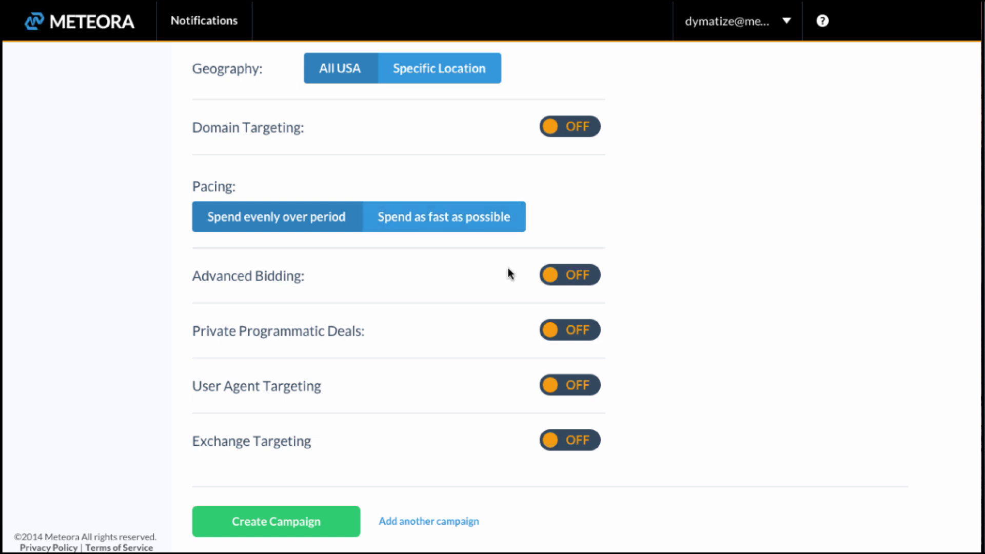
Step: Turn on Advanced Bidding to view its Base CPM and Max CPM settings, and turn it off again
click(564, 277)
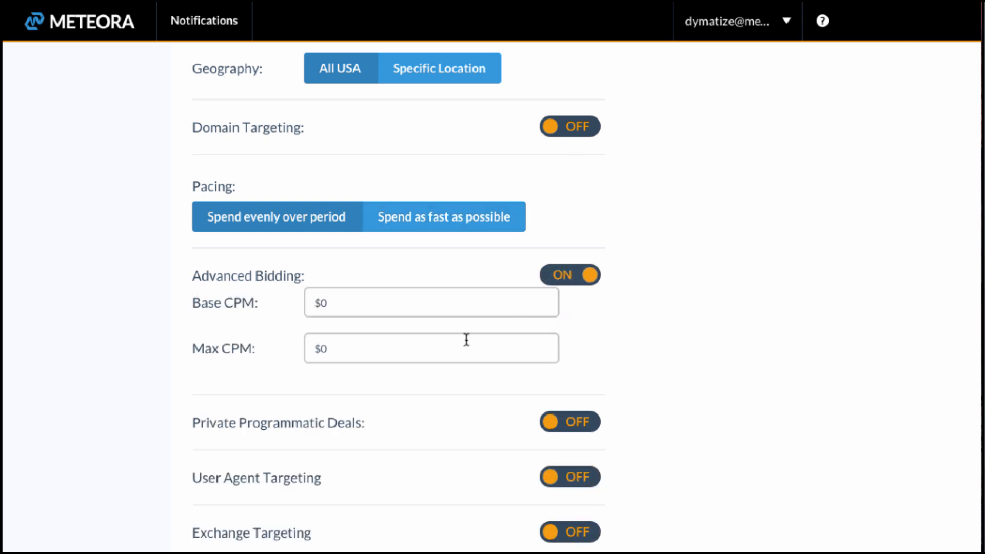
scroll(466, 339, down, 1)
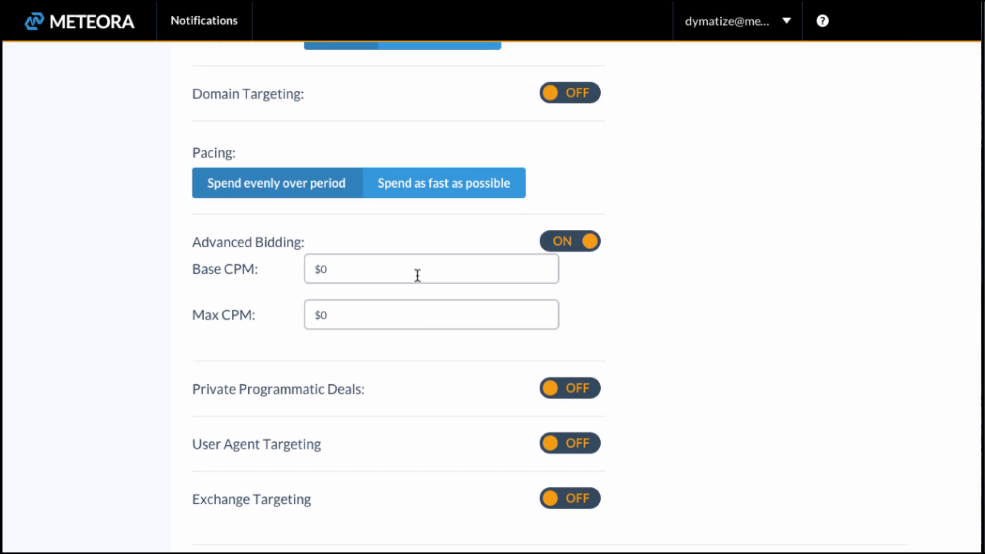
click(585, 248)
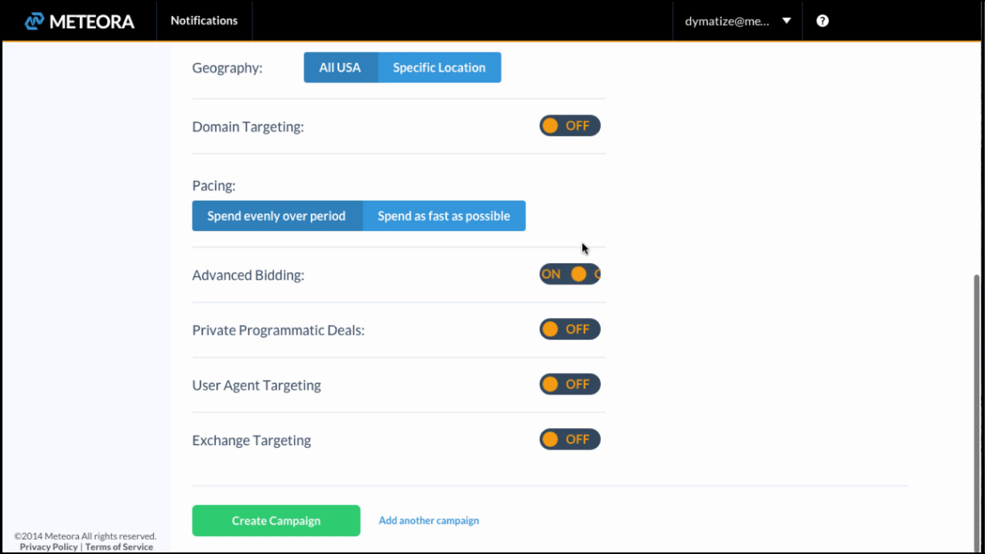
Step: Try out Private Programmatic Deals, checking the deal name and Deal ID entries, and turn it off again
click(561, 331)
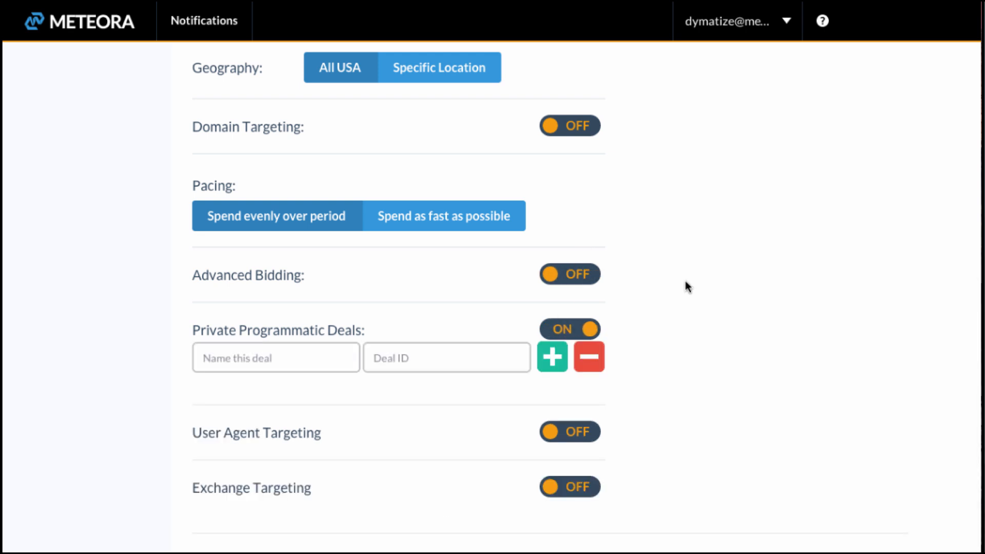
scroll(685, 286, down, 1)
click(312, 304)
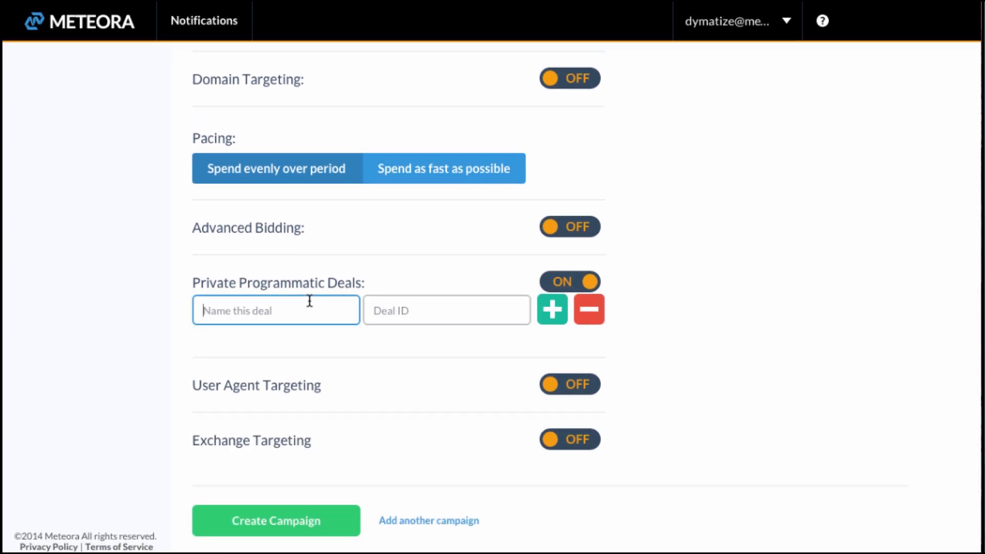
click(431, 313)
click(564, 321)
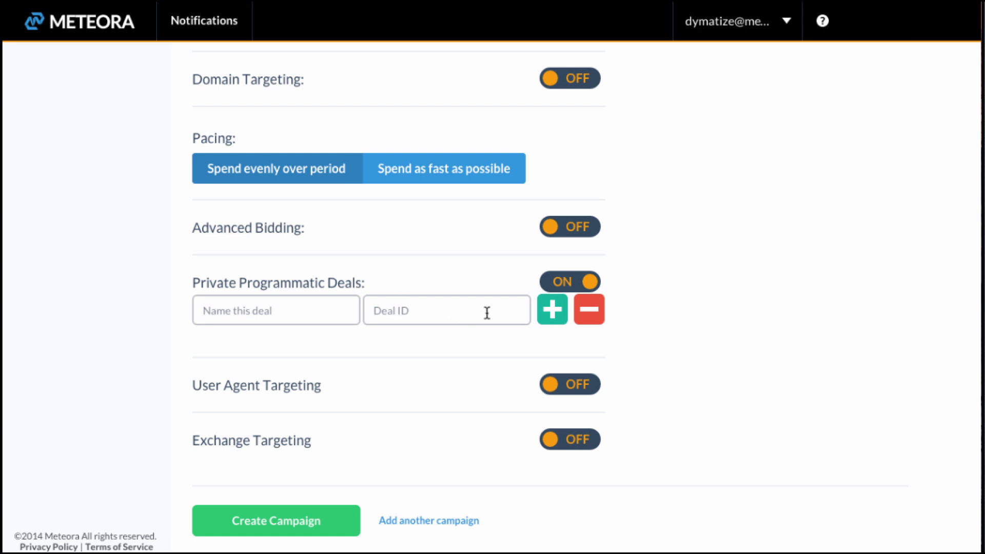
click(570, 283)
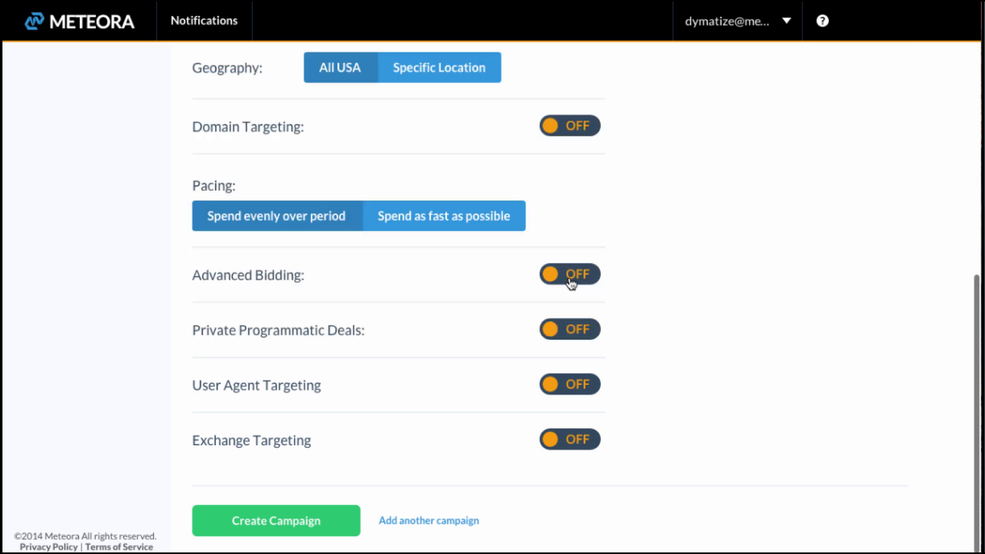
Step: Try out User Agent Targeting by reviewing inventory and devices and deselecting the Chrome browser, and turn it off again
click(566, 390)
scroll(644, 361, down, 5)
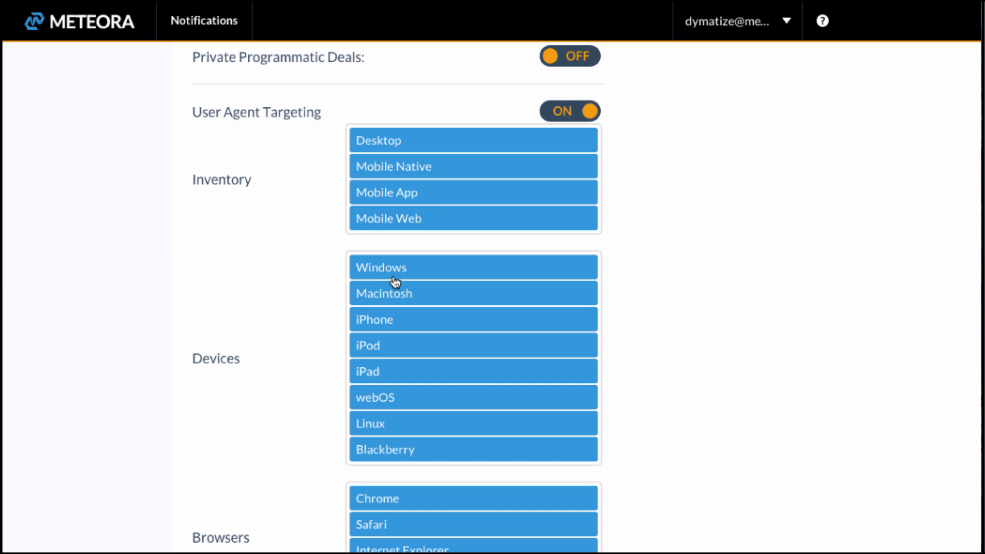
scroll(273, 365, down, 3)
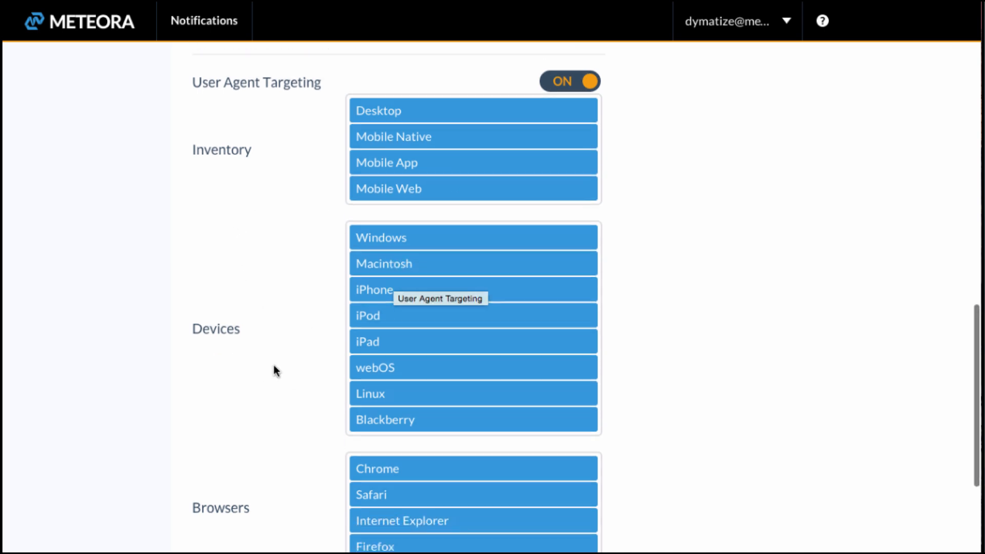
click(414, 431)
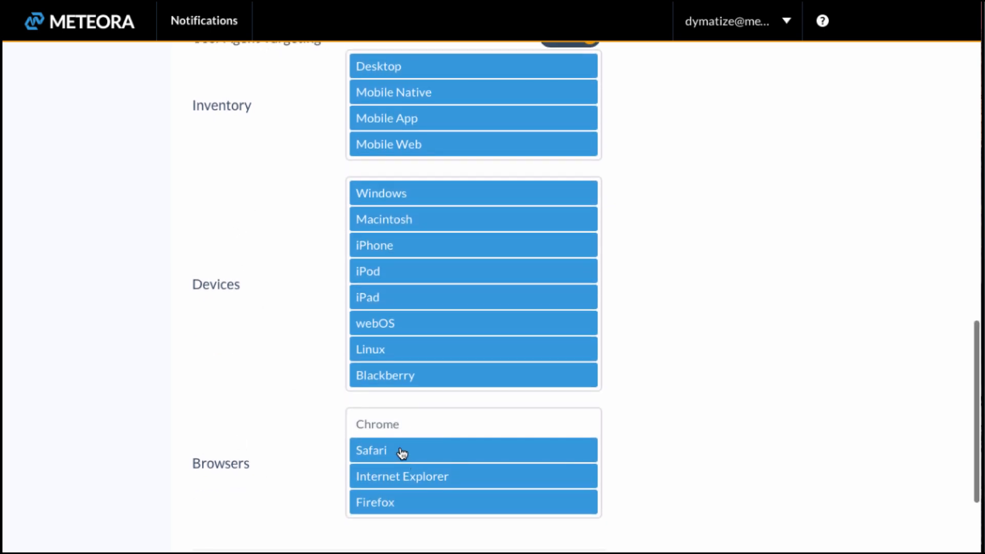
click(410, 450)
scroll(616, 380, up, 15)
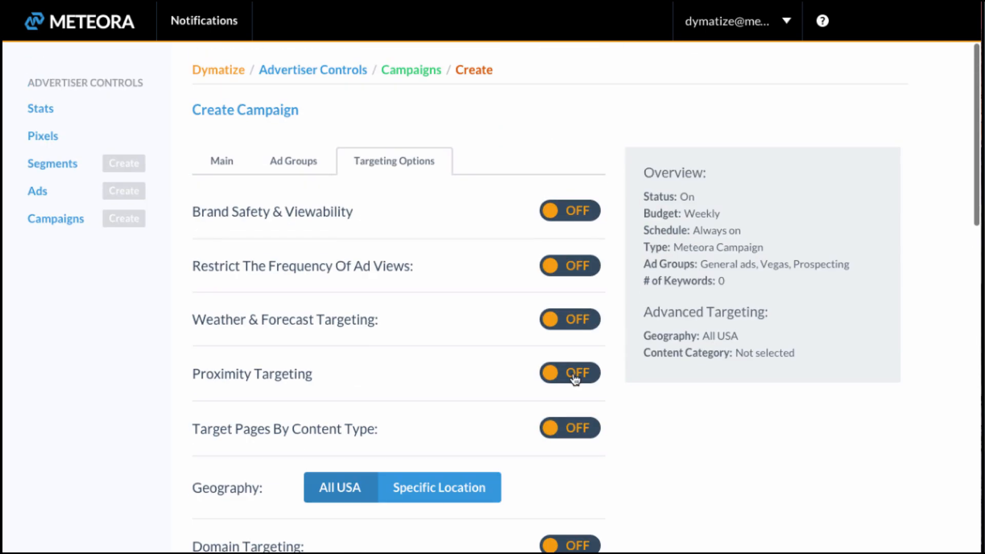
scroll(577, 375, down, 10)
scroll(580, 376, down, 1)
click(568, 251)
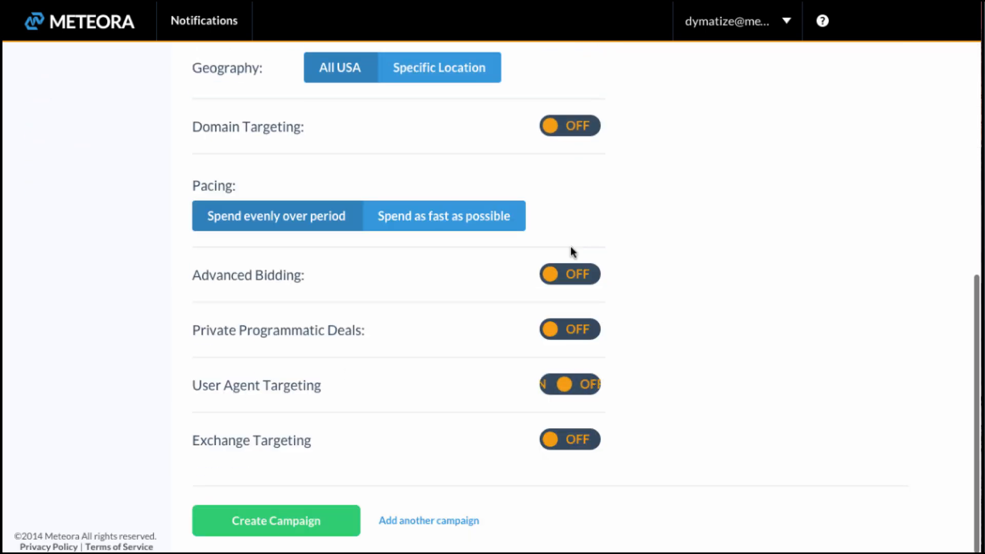
Step: Turn on Exchange Targeting to view the available ad exchanges, and turn it off again
click(557, 444)
scroll(682, 362, down, 4)
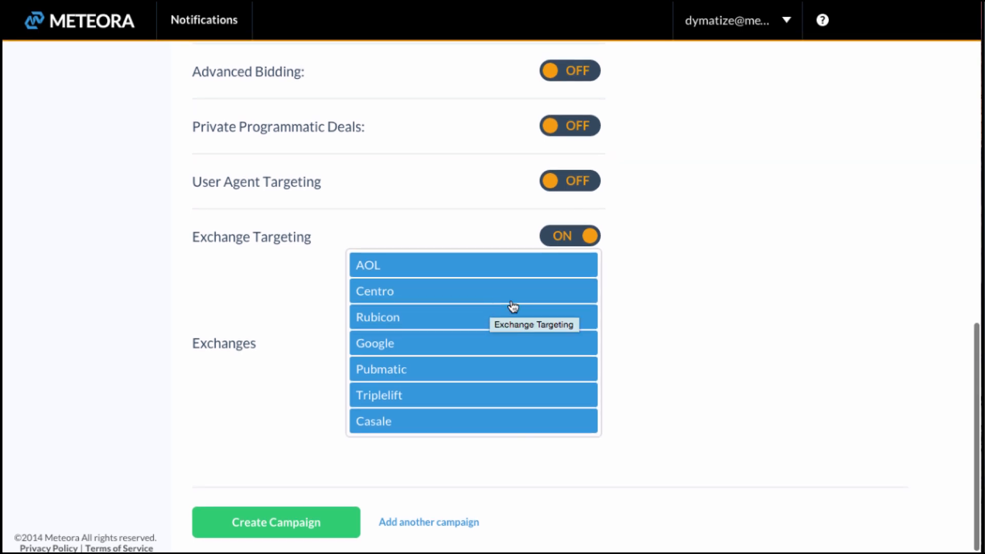
click(559, 237)
Step: Return to the campaign's Main settings and open the account's Edit Profile page
scroll(583, 248, up, 8)
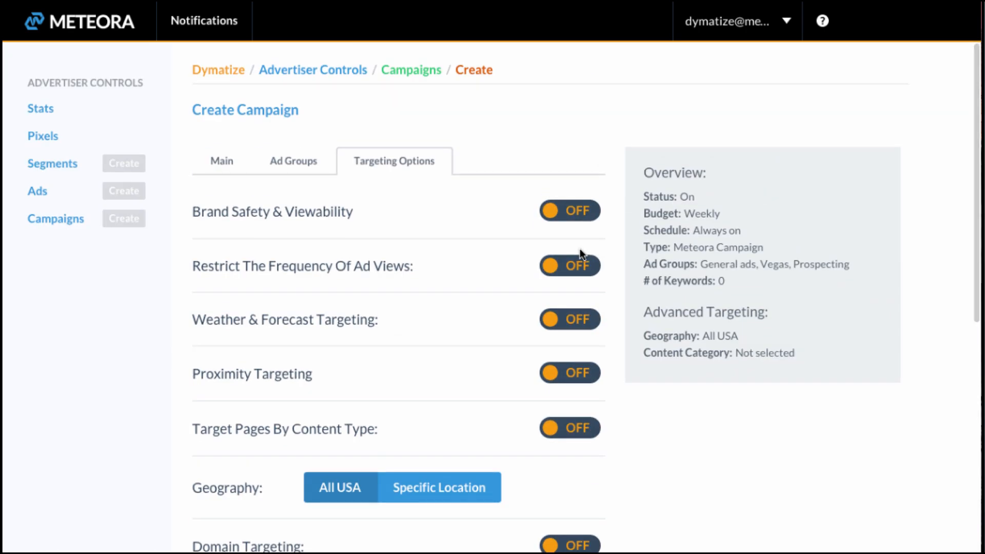
click(239, 164)
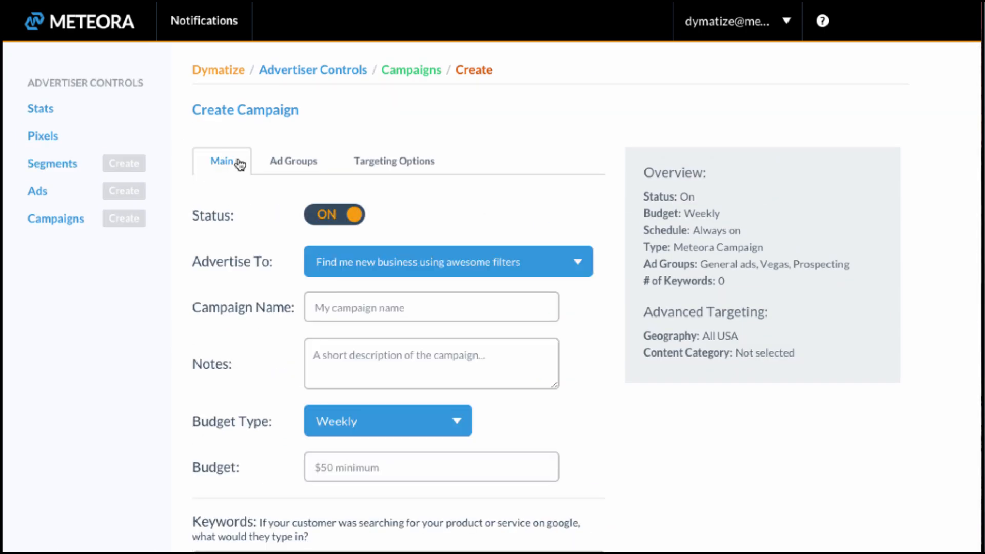
click(712, 37)
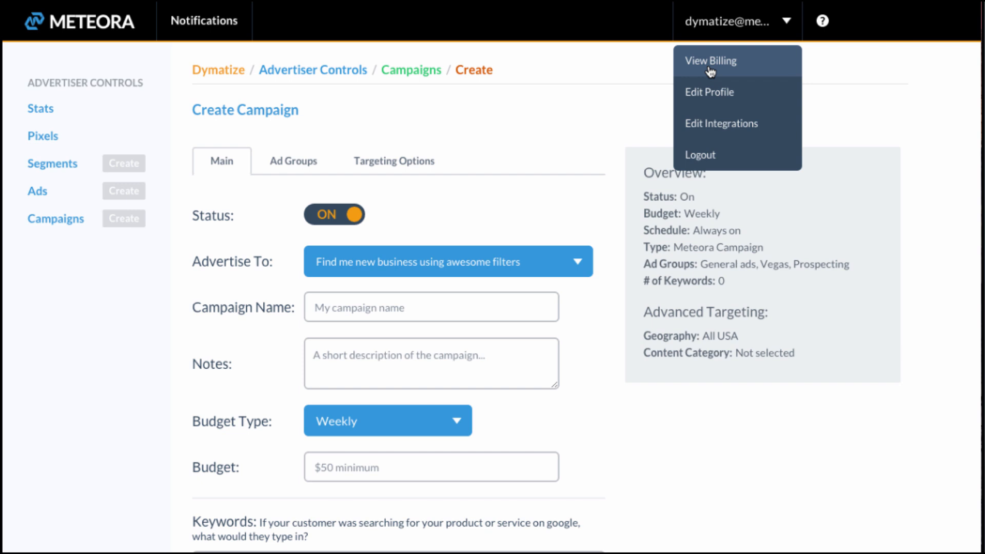
click(731, 28)
click(732, 27)
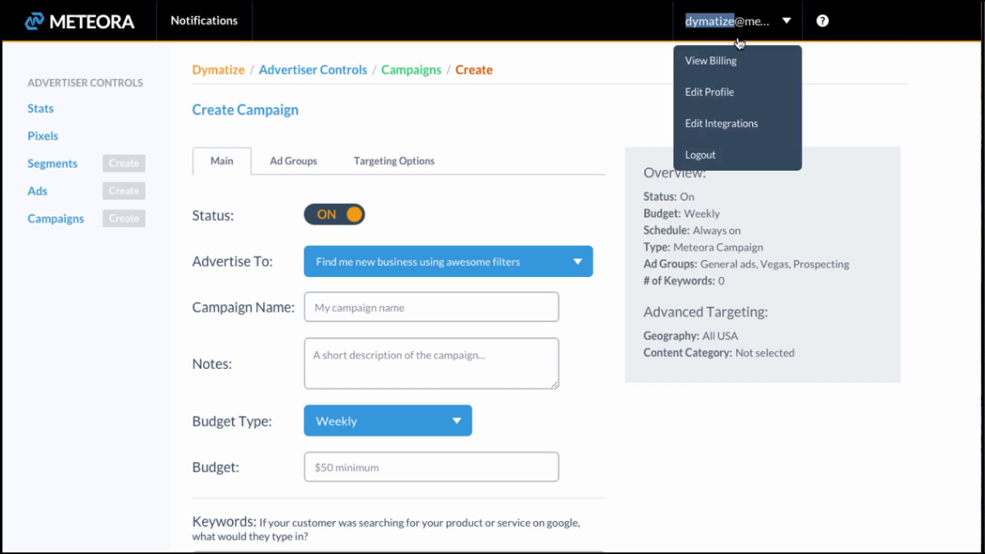
click(731, 91)
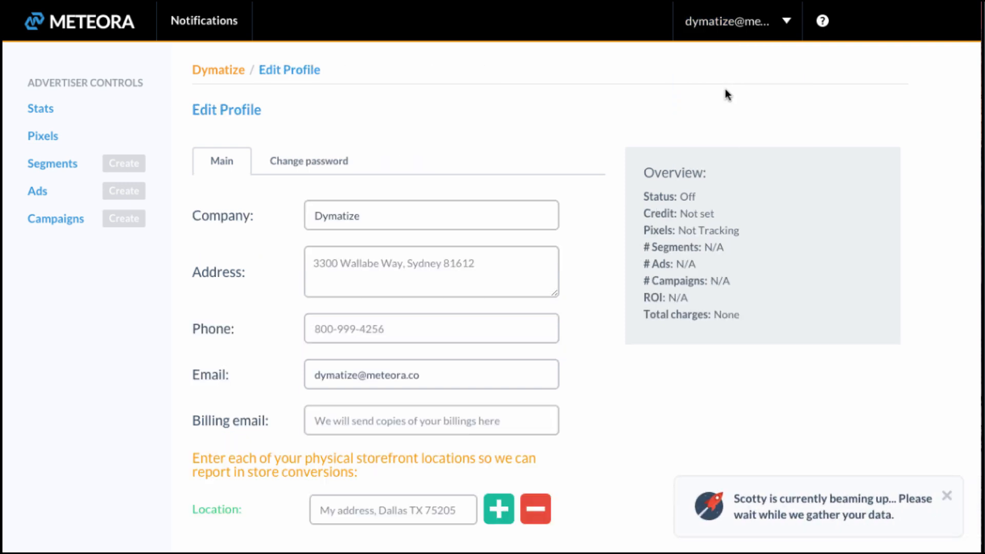
Step: Examine the profile form, especially the storefront locations entry used for reporting in-store conversions
scroll(611, 133, down, 2)
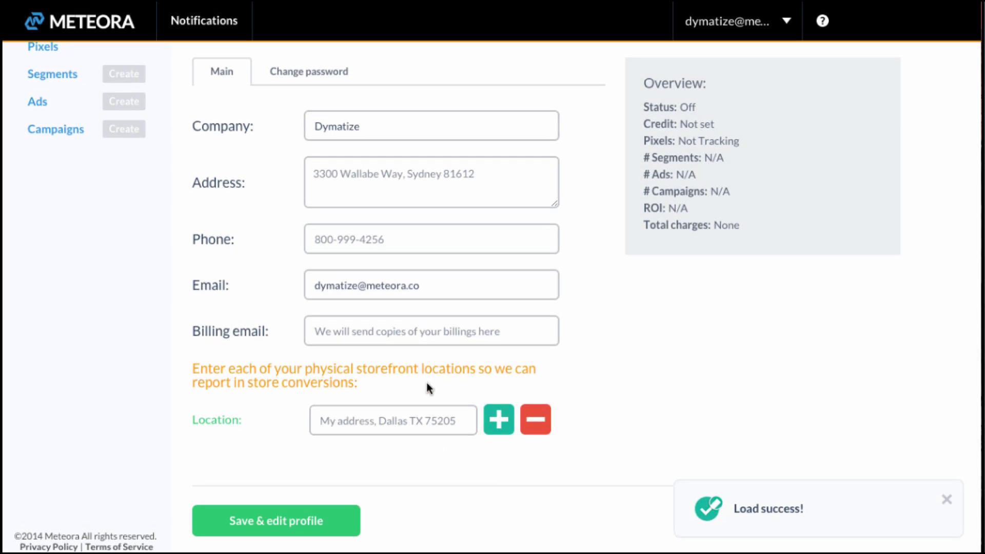
click(357, 434)
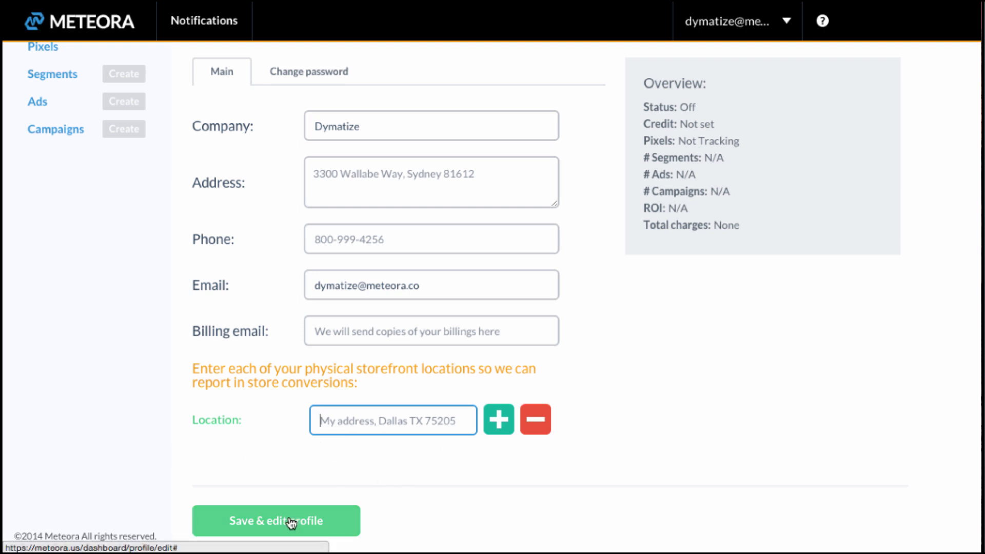
scroll(290, 518, up, 2)
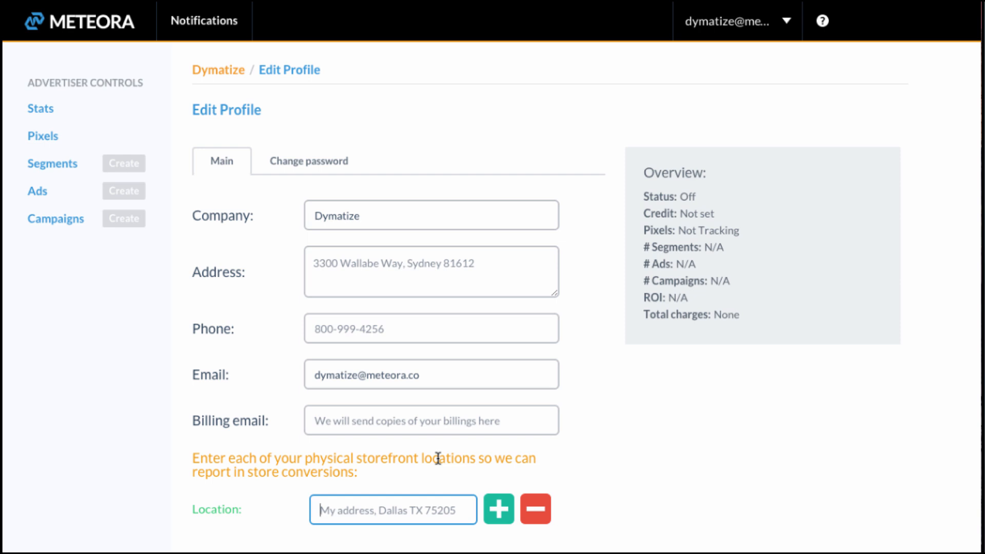
scroll(418, 469, down, 3)
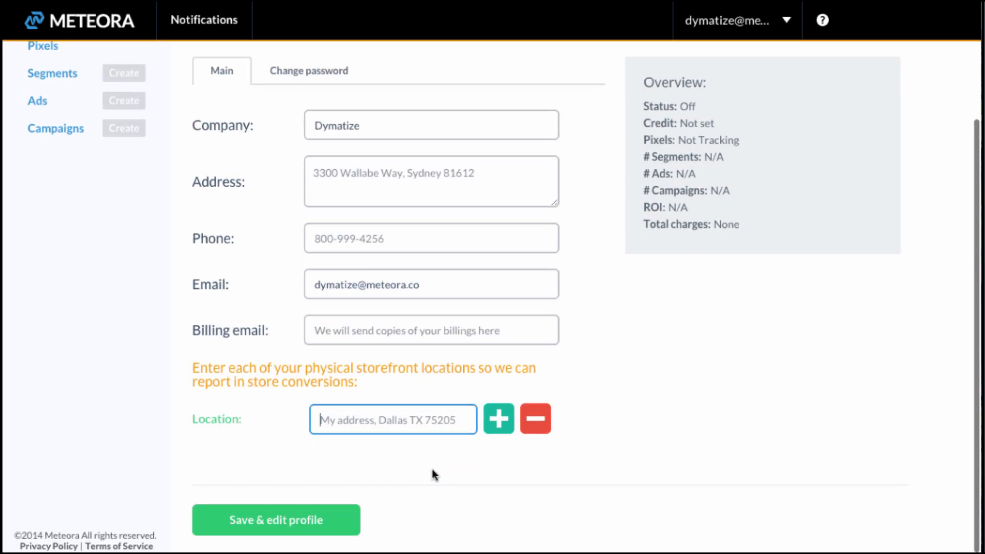
drag(358, 384, 196, 368)
click(196, 369)
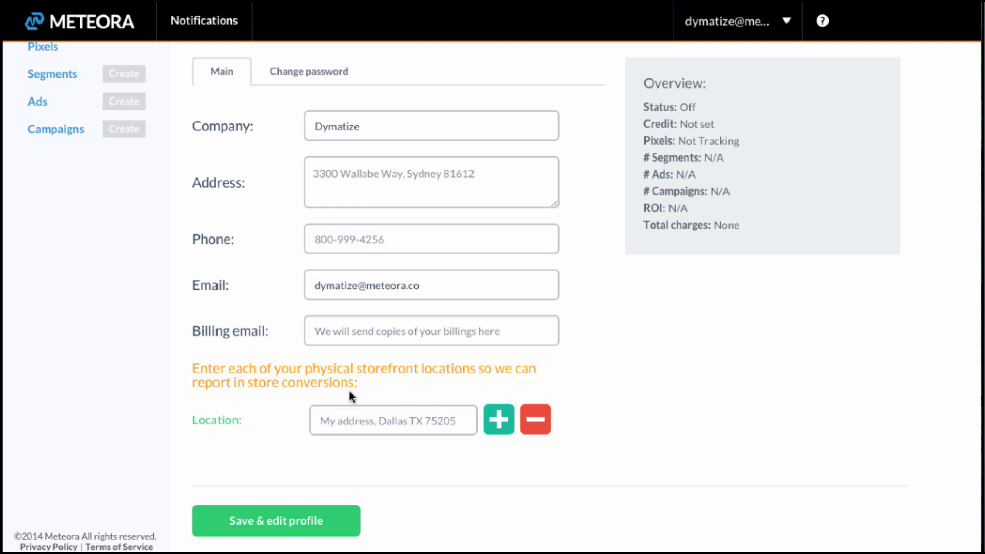
drag(358, 383, 242, 384)
click(260, 382)
Step: Leave the profile without saving and open the advertiser's Campaigns page
scroll(339, 493, up, 2)
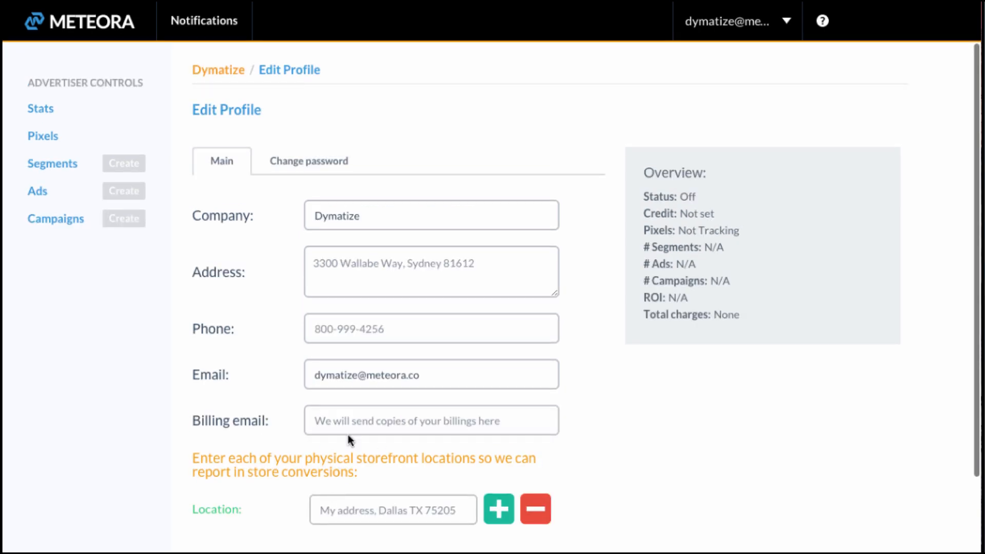
click(57, 224)
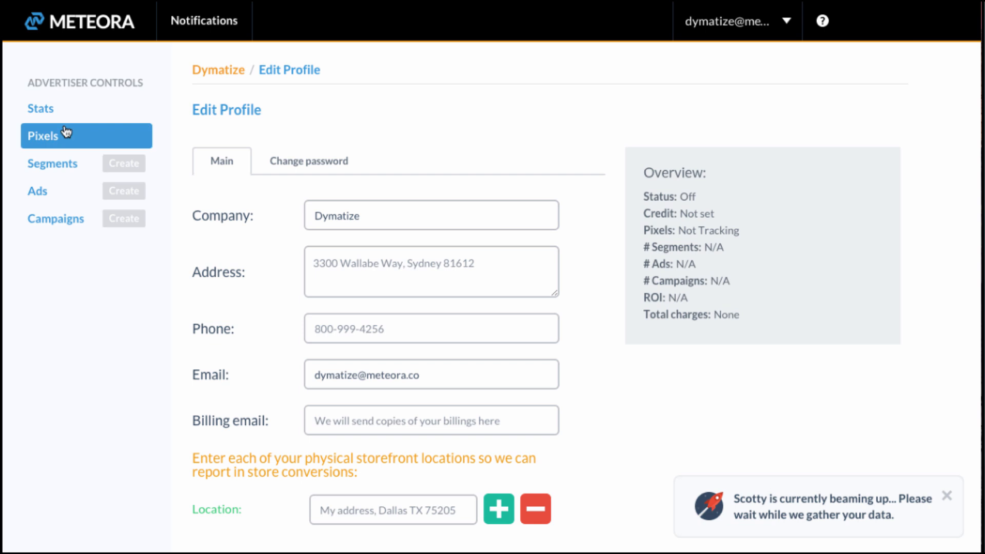